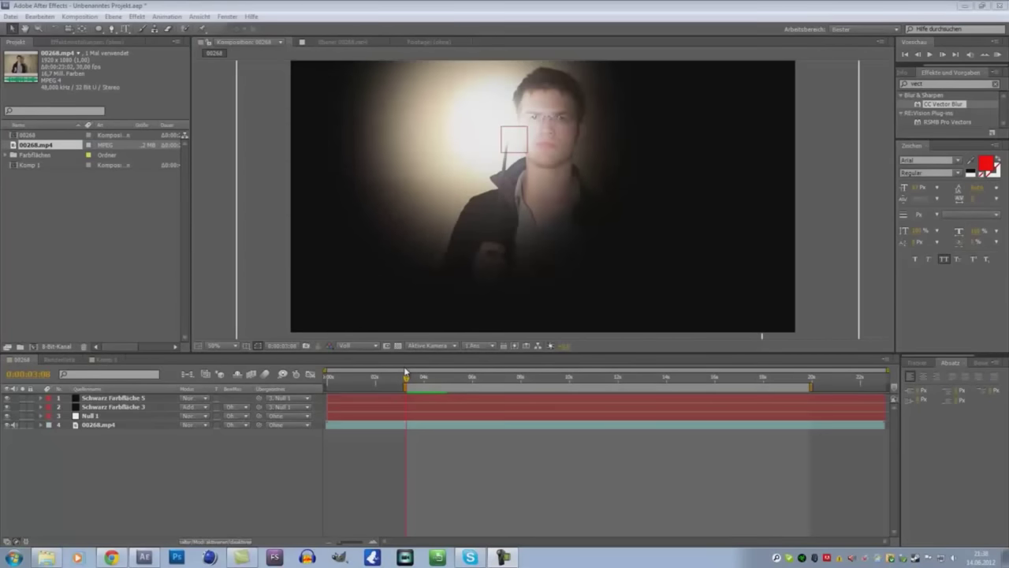
Preview the finished composition, then add the 00268.mp4 footage to the empty Komp 1.
key(space)
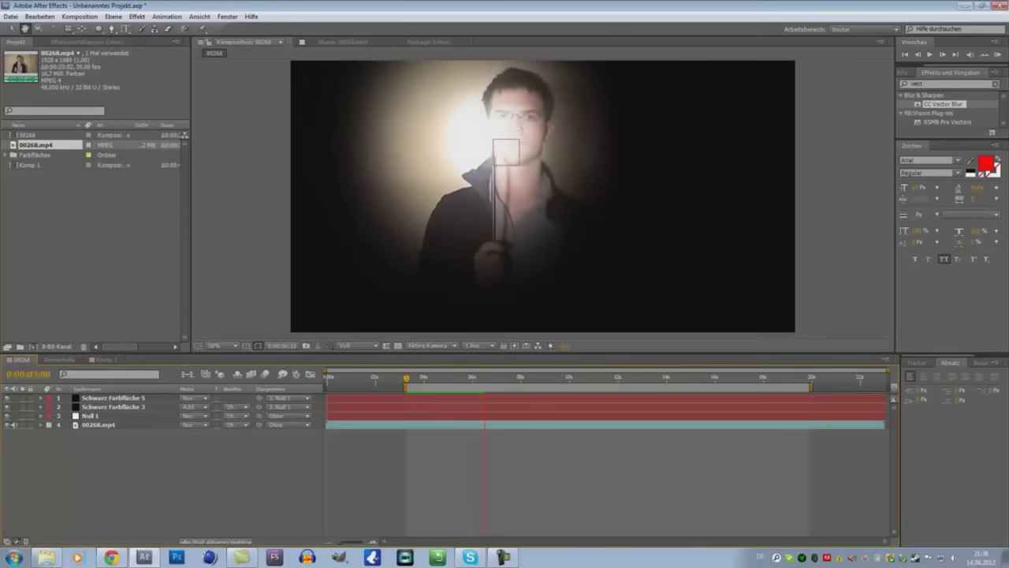
key(space)
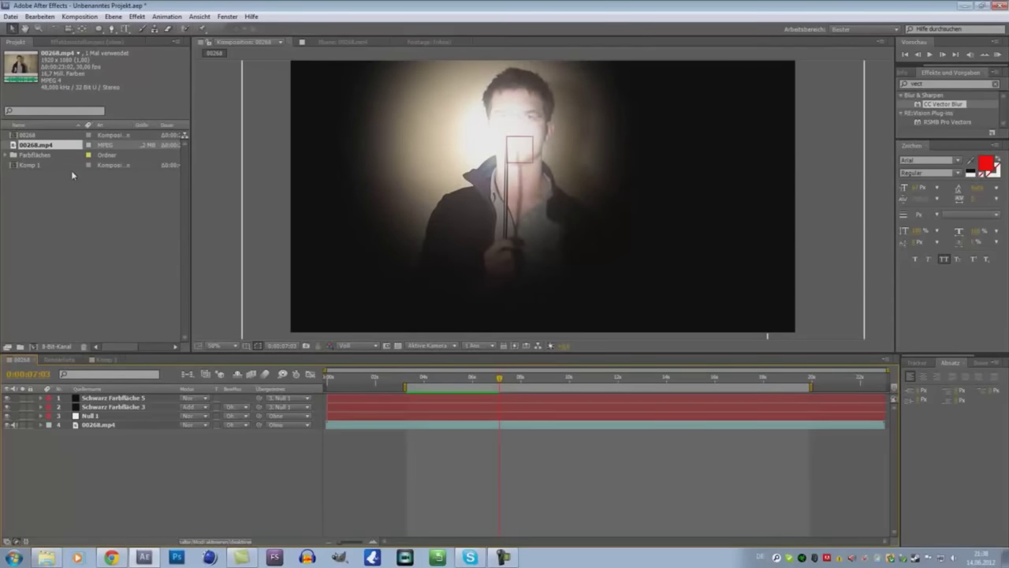
click(107, 360)
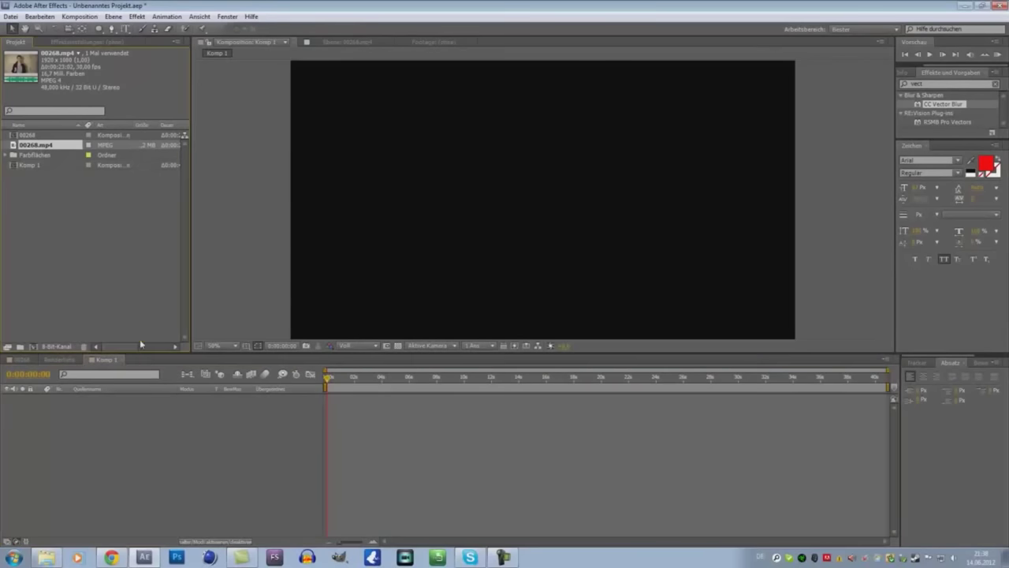
drag(38, 147, 119, 416)
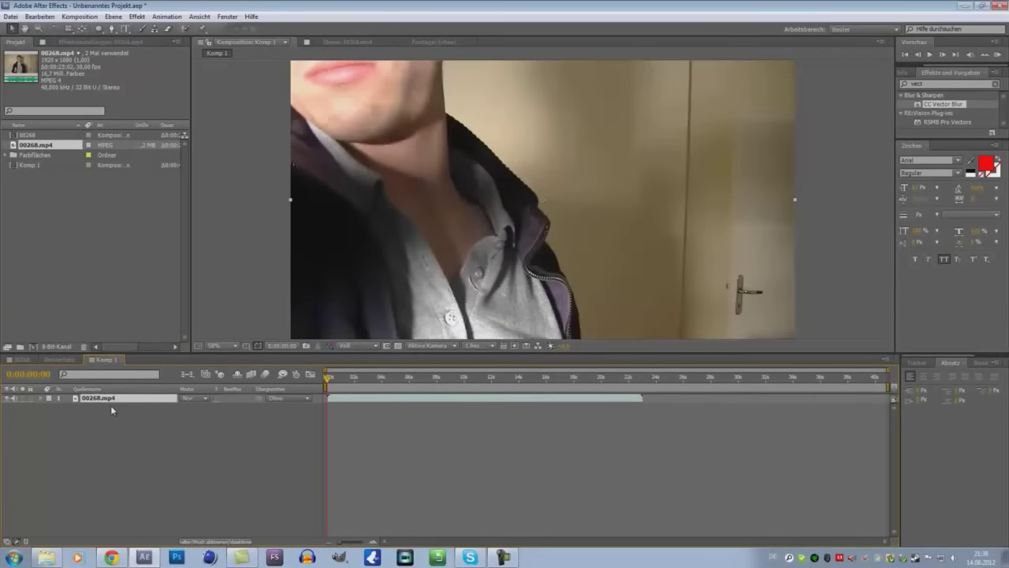
Move the work-area start later in the clip and show the Tracker controls.
click(345, 377)
mouse_move(347, 380)
mouse_down()
mouse_move(381, 388)
mouse_move(370, 383)
mouse_up()
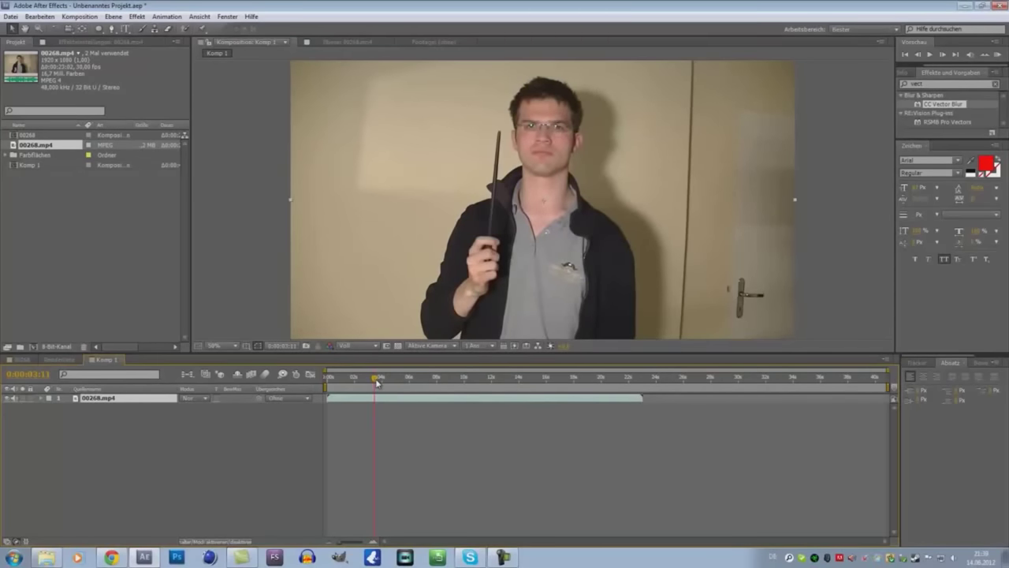
drag(326, 387, 374, 387)
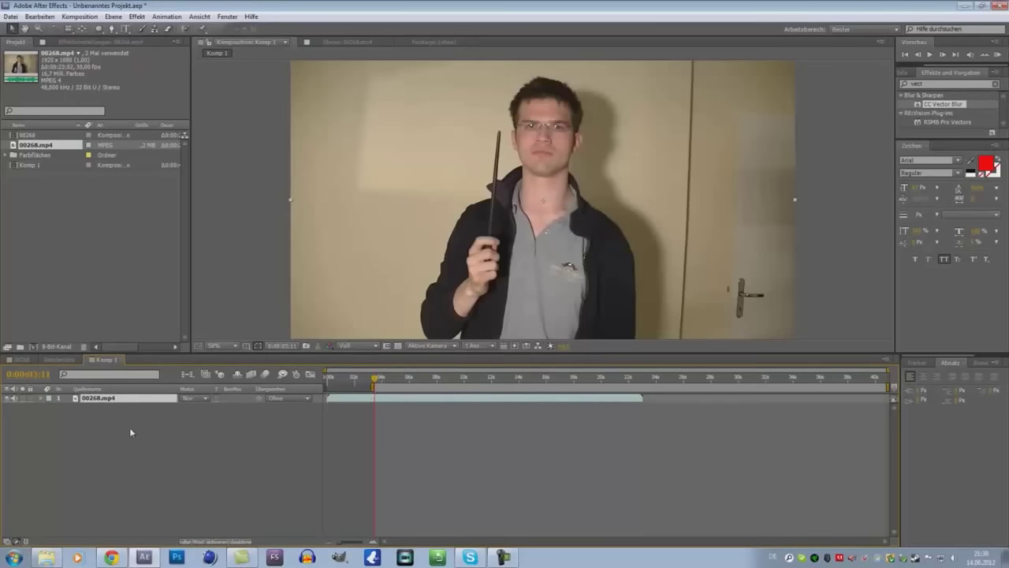
click(924, 362)
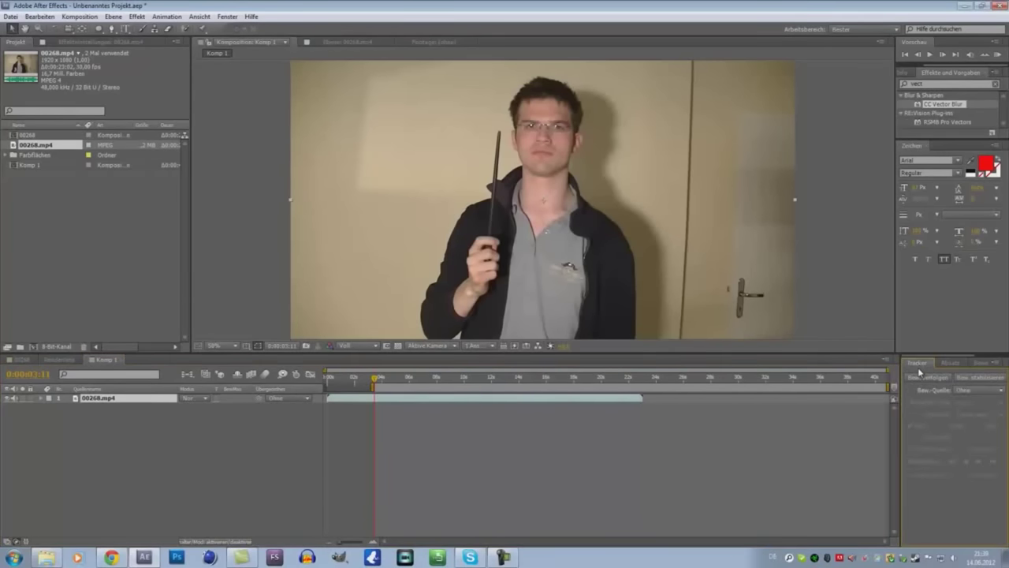
Add a Null 2 null object layer and select the 00268.mp4 footage layer.
click(132, 17)
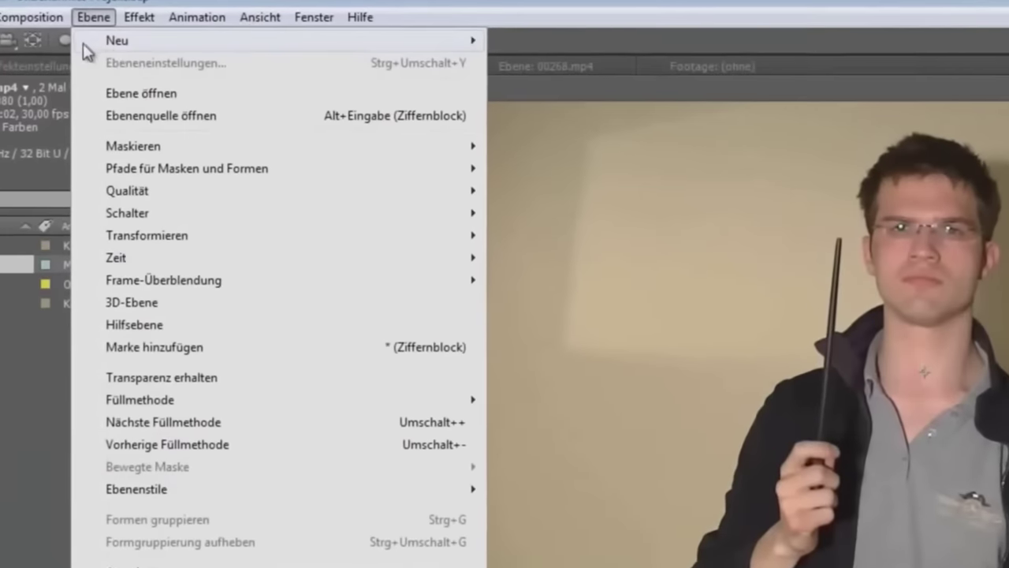
mouse_move(244, 49)
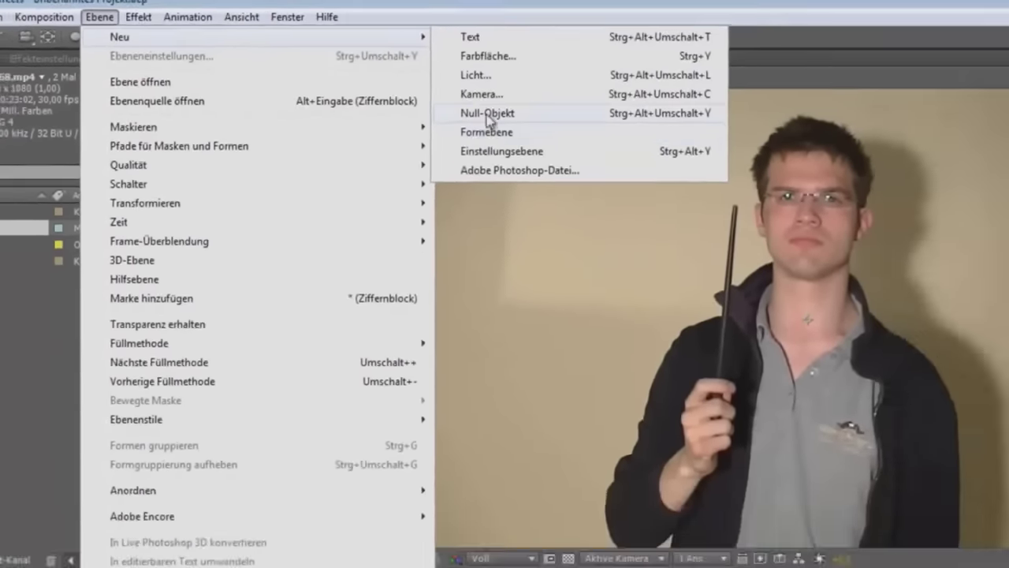
click(354, 78)
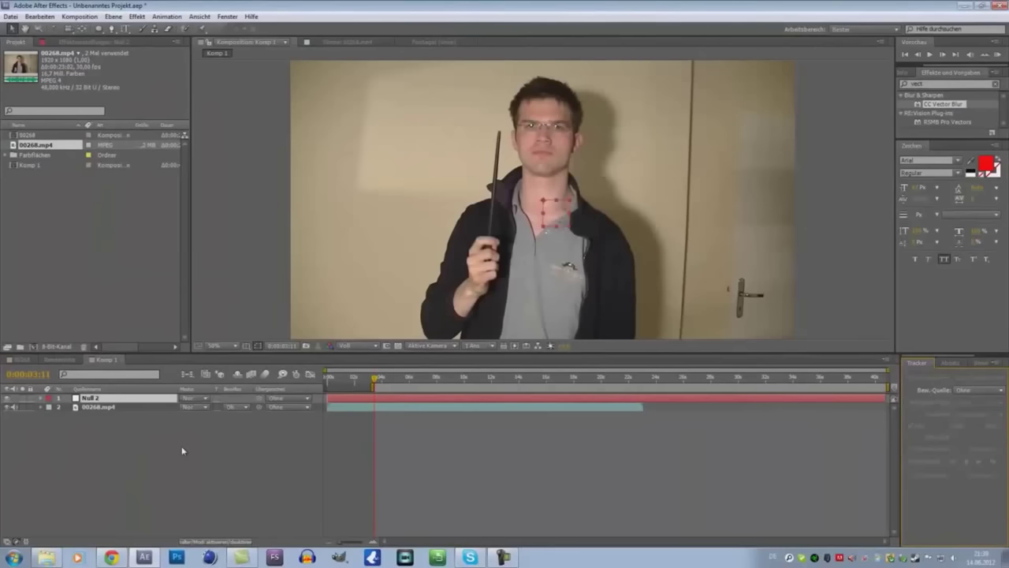
click(184, 451)
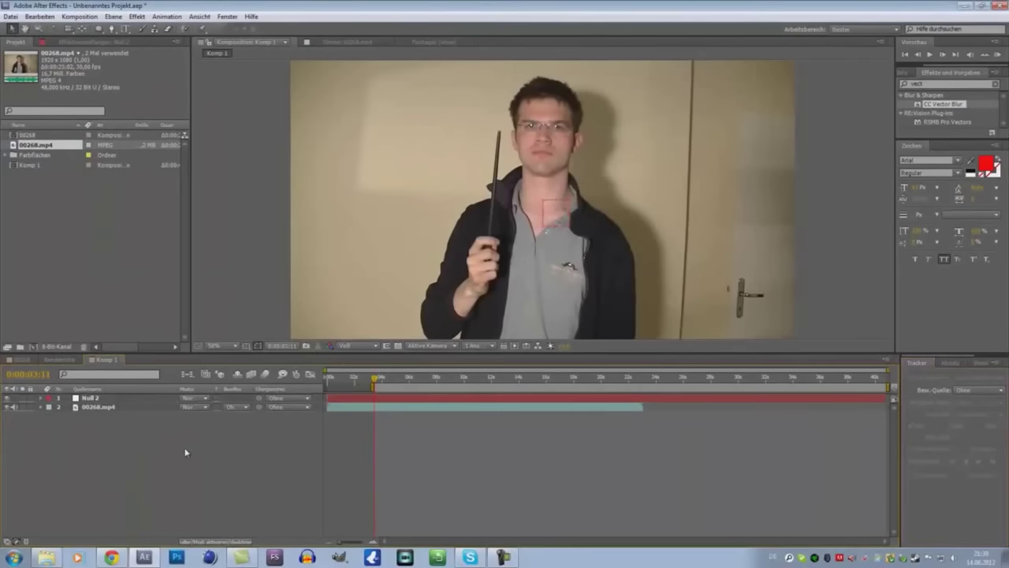
click(171, 407)
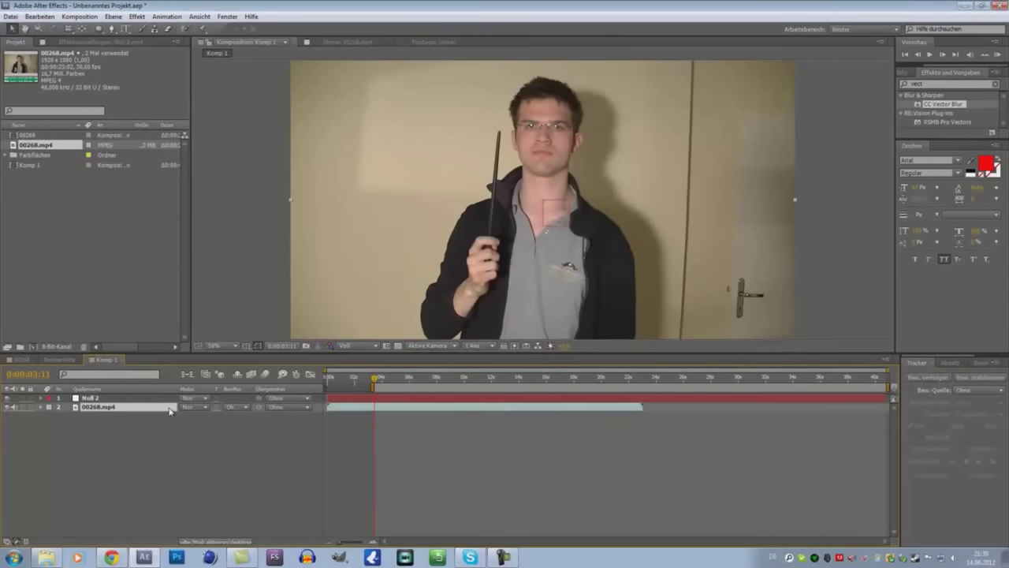
Start Track Motion and place the track point on the stick's tip.
click(931, 378)
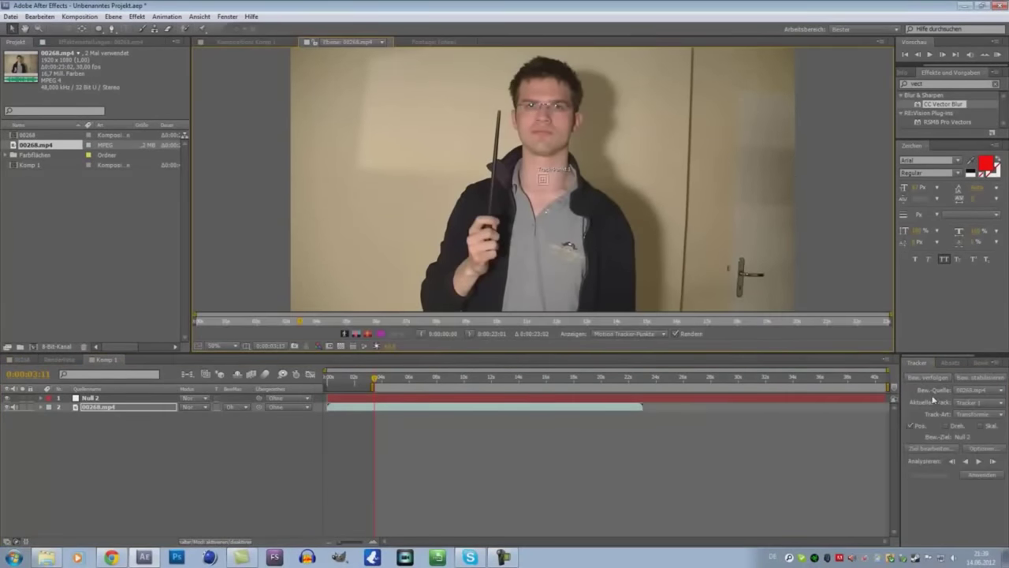
key(slash)
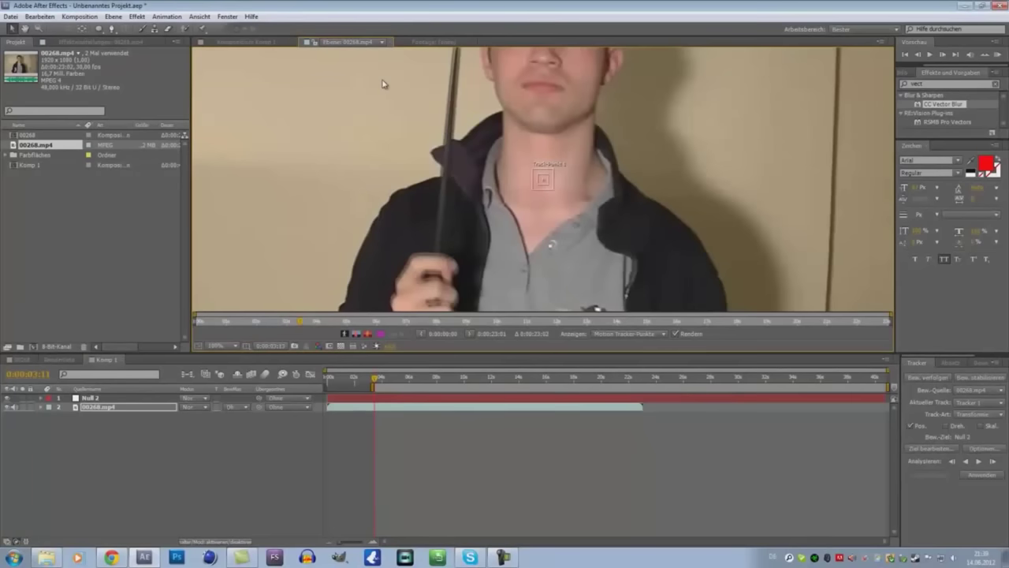
drag(538, 188, 447, 71)
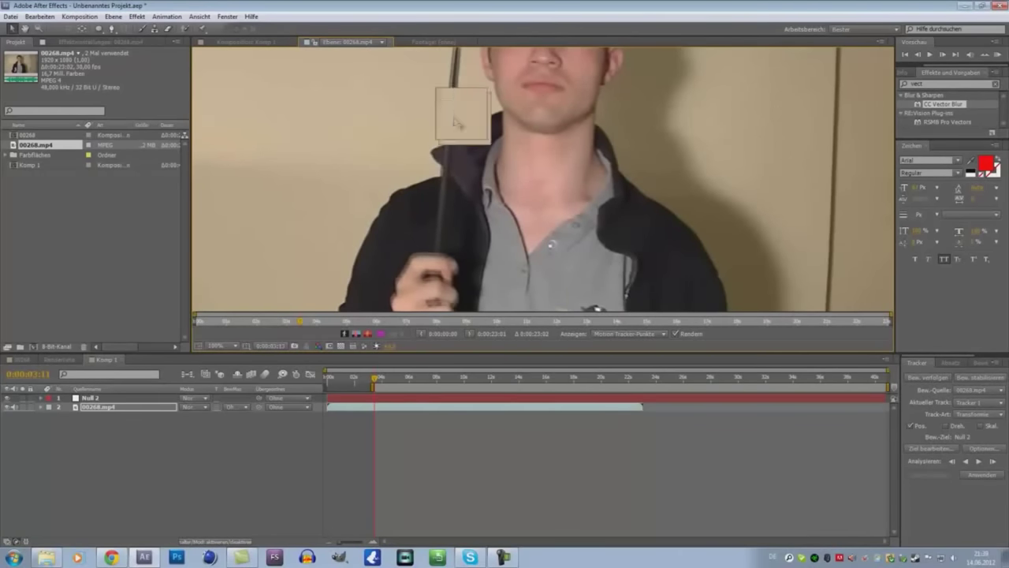
key(comma)
drag(496, 133, 500, 122)
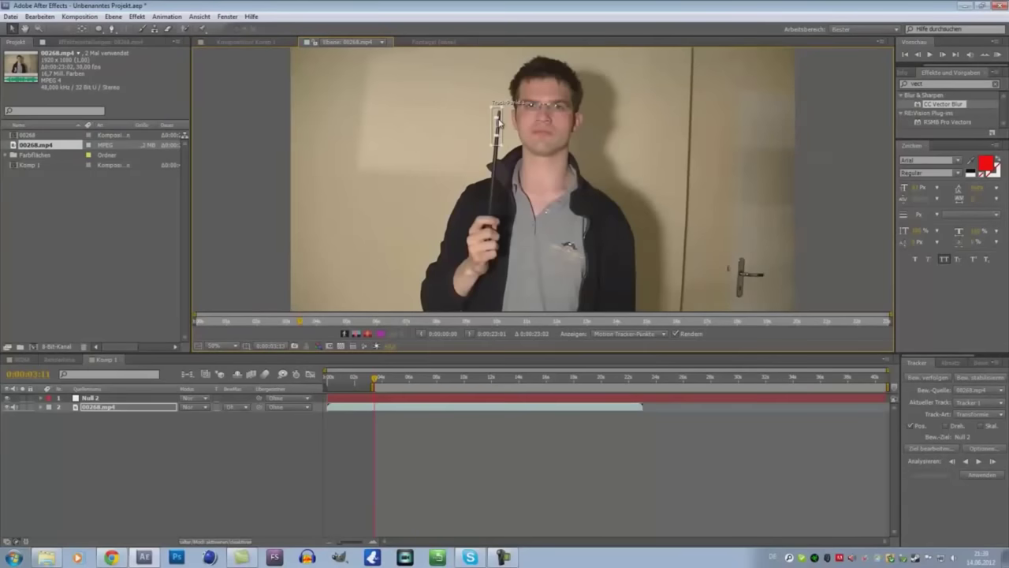
key(period)
key(period)
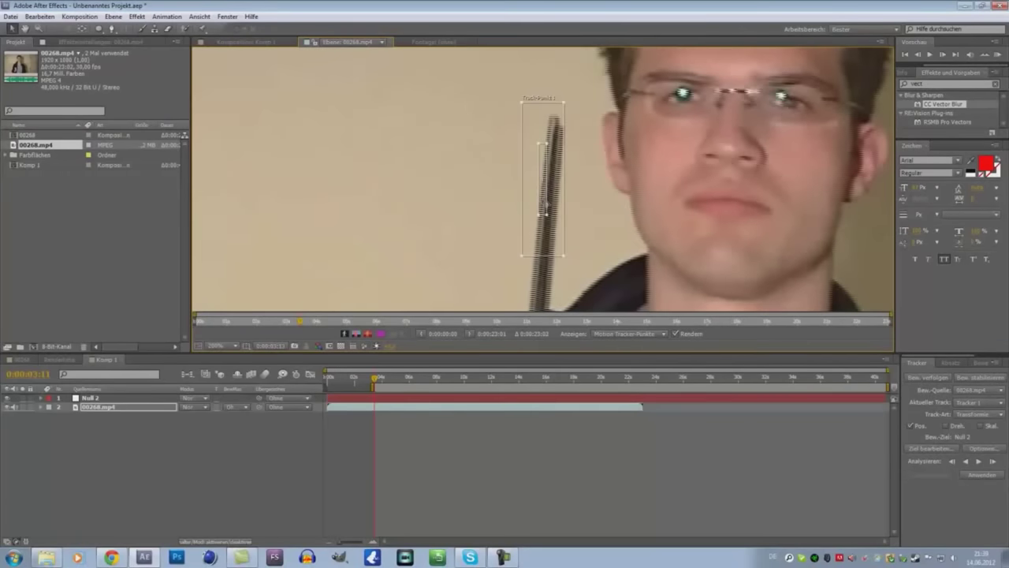
drag(549, 207, 555, 118)
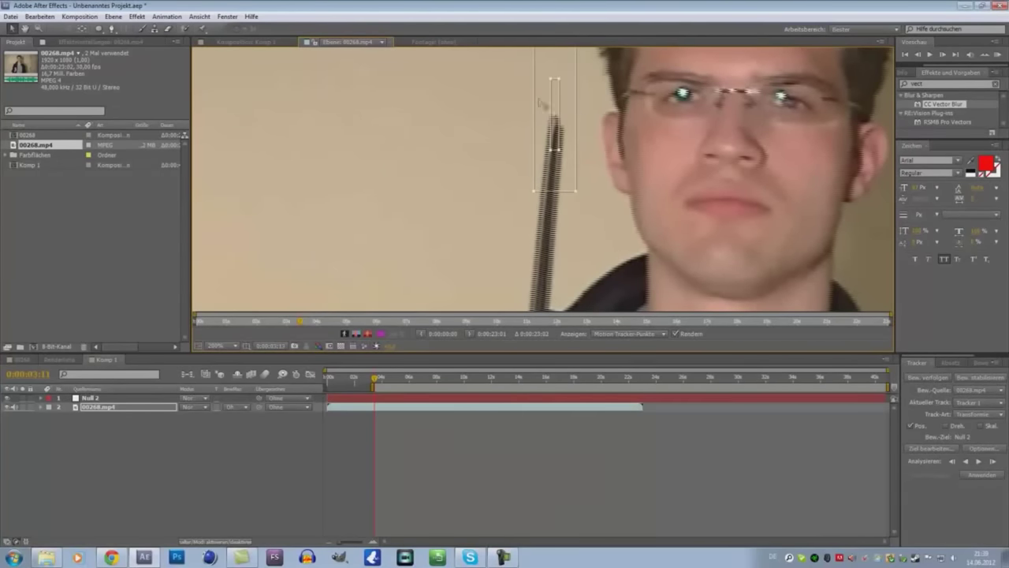
Enlarge the search area and feature box around the stick tip, then analyse forward.
drag(576, 193, 596, 160)
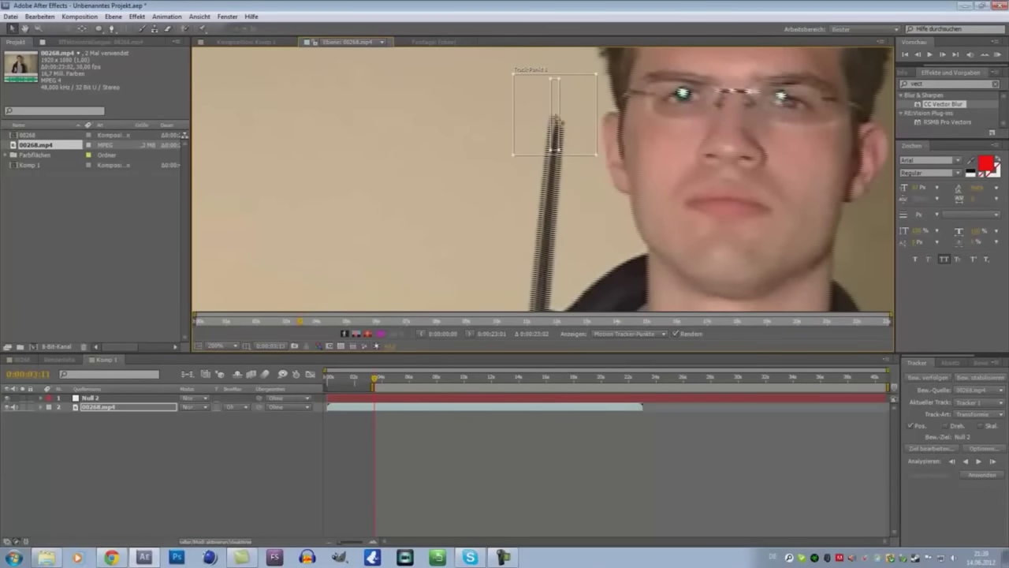
drag(560, 82, 584, 93)
drag(597, 78, 606, 65)
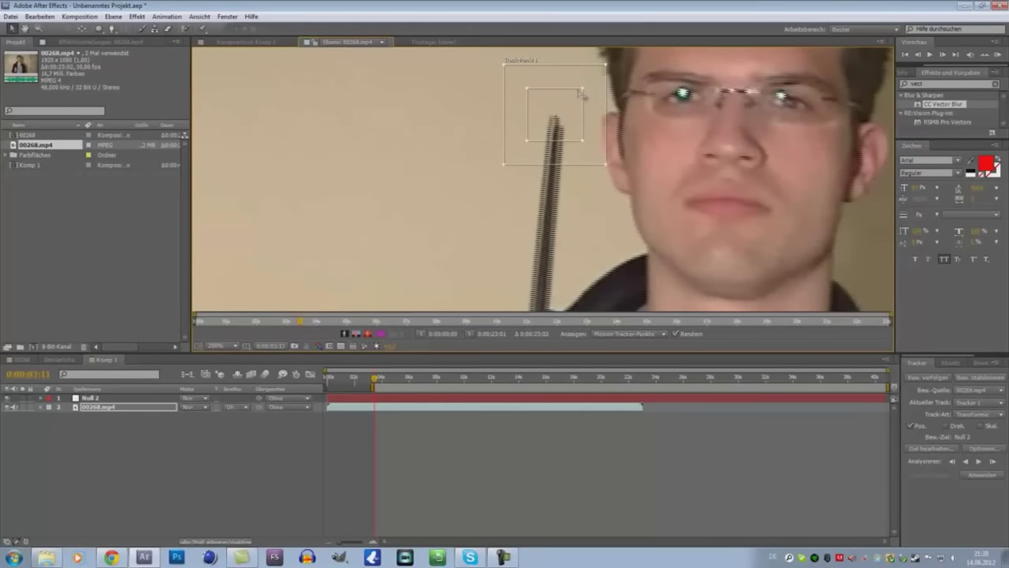
drag(582, 89, 588, 85)
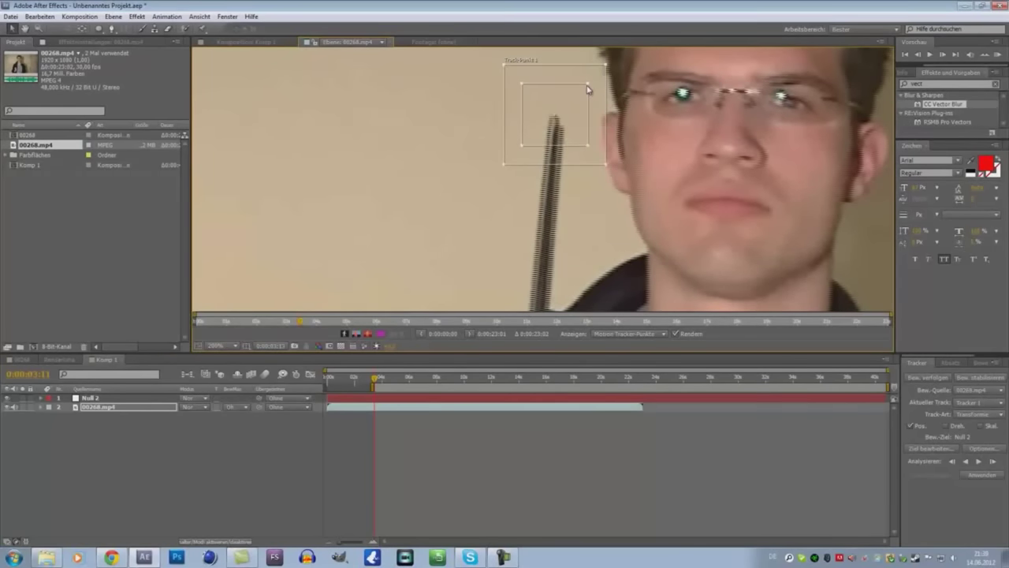
key(comma)
key(comma)
key(comma)
key(comma)
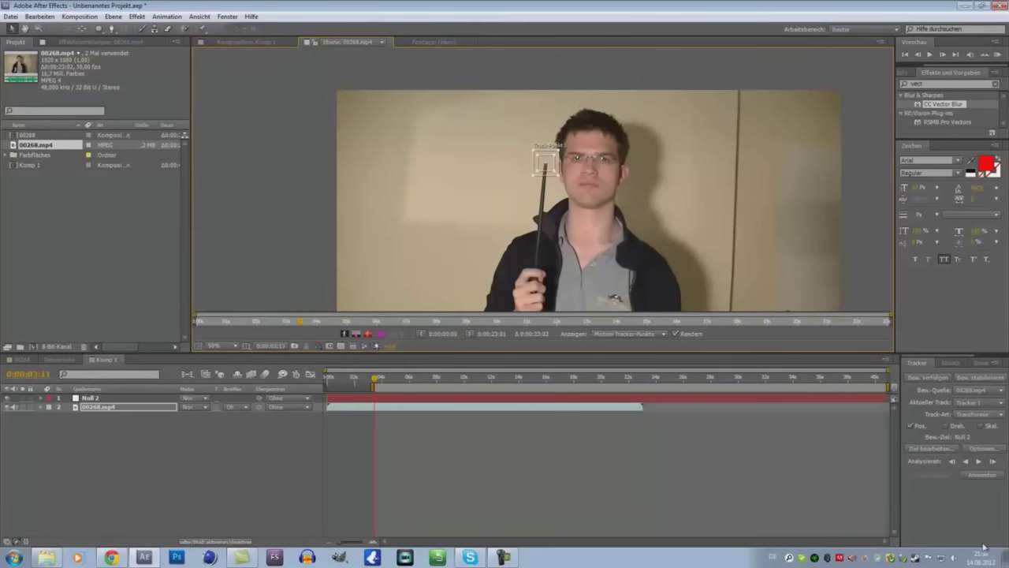
click(979, 461)
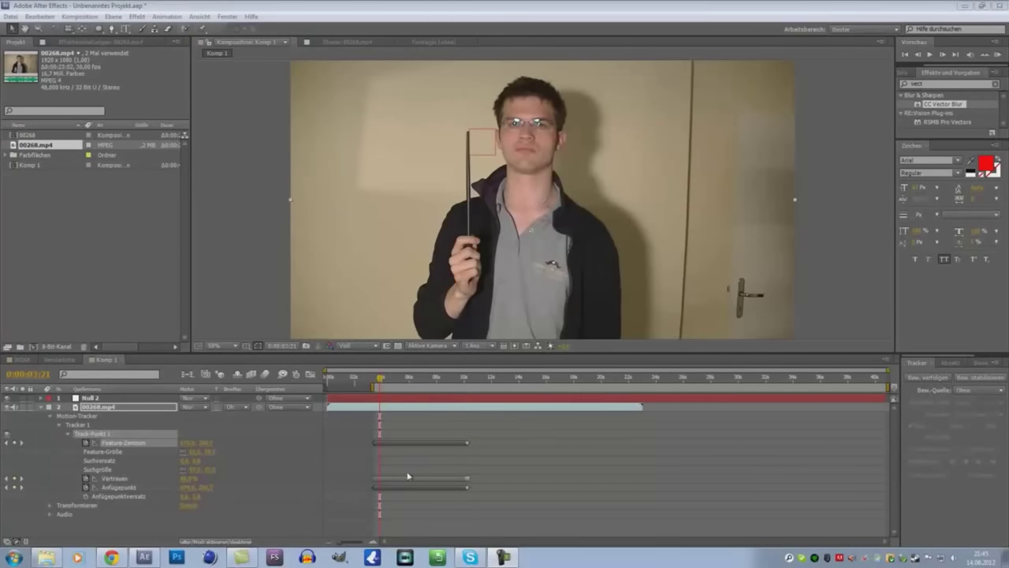
Collapse the footage's tracker properties and check Null 2's motion path along the stick tip.
click(42, 407)
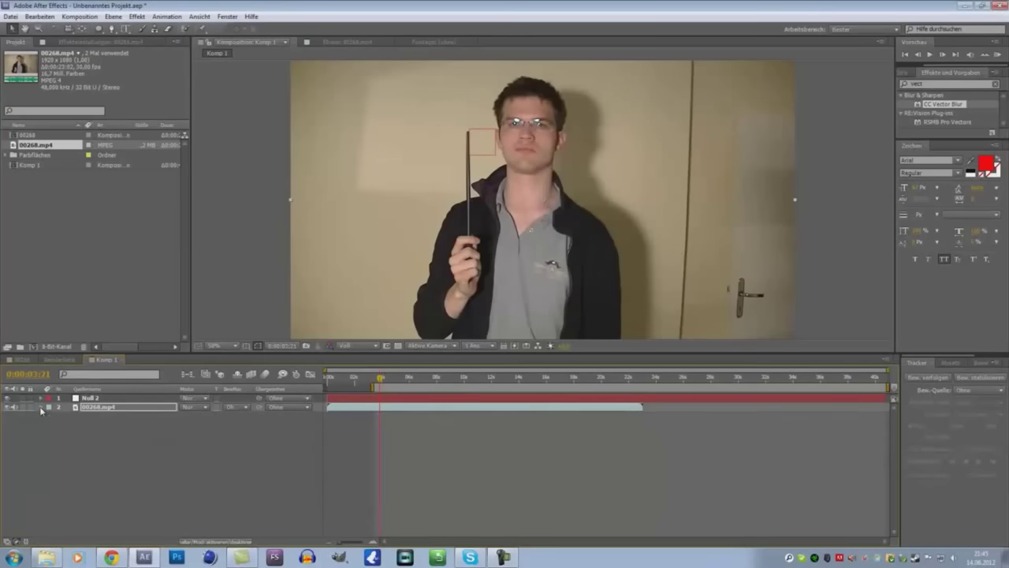
click(94, 484)
click(102, 399)
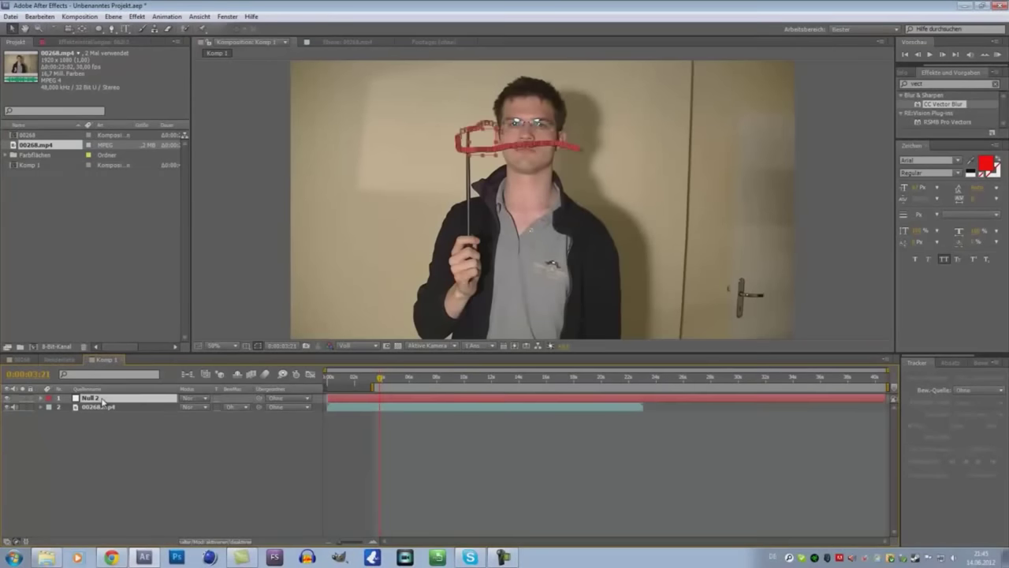
click(138, 446)
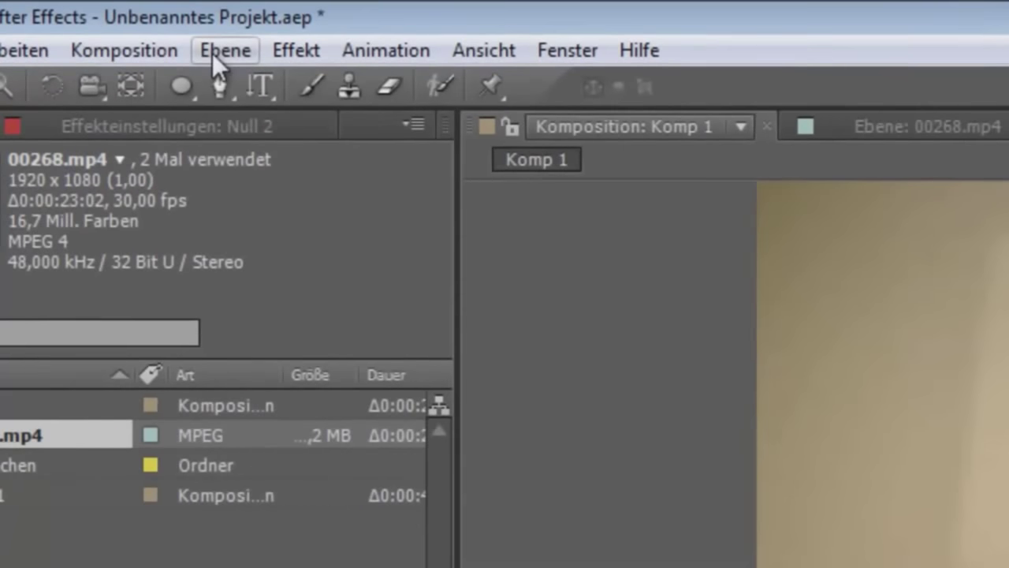
Create a black solid, Schwarz Farbfläche 6, sized 2000 × 2000 px.
click(212, 53)
mouse_move(228, 83)
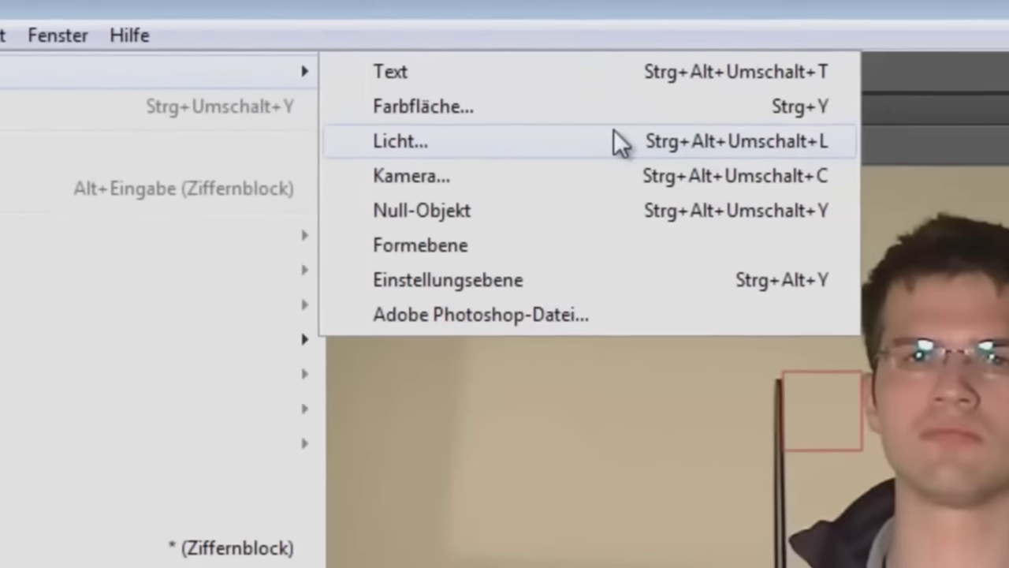
click(552, 106)
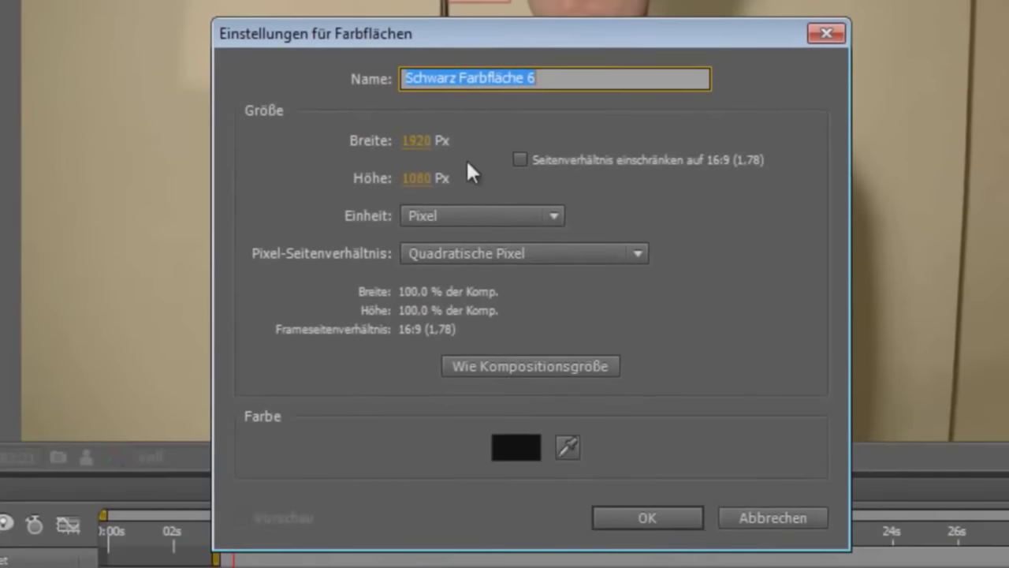
click(418, 140)
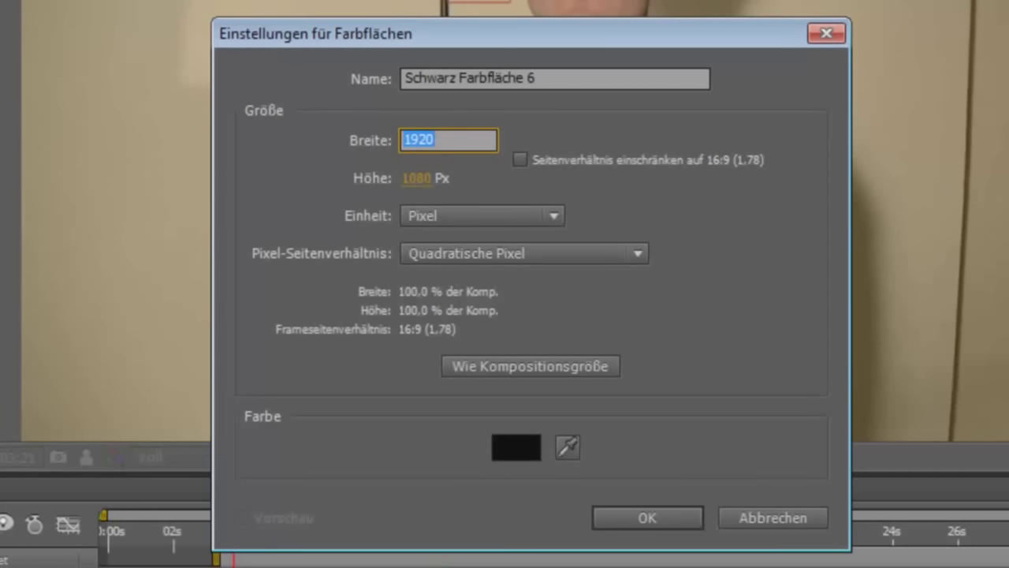
text(5200)
key(BackSpace)
key(BackSpace)
key(BackSpace)
key(BackSpace)
text(200)
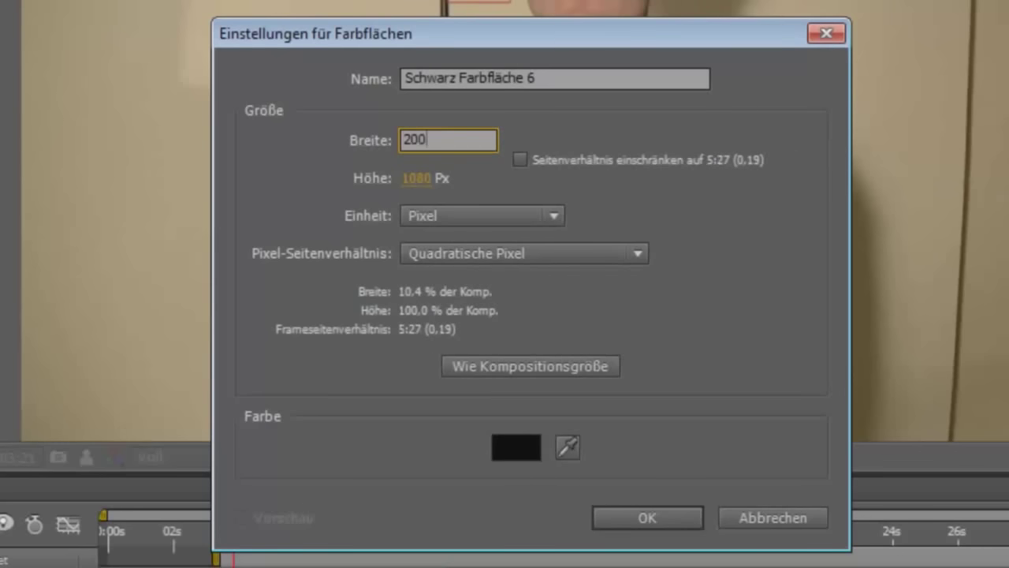
text(0)
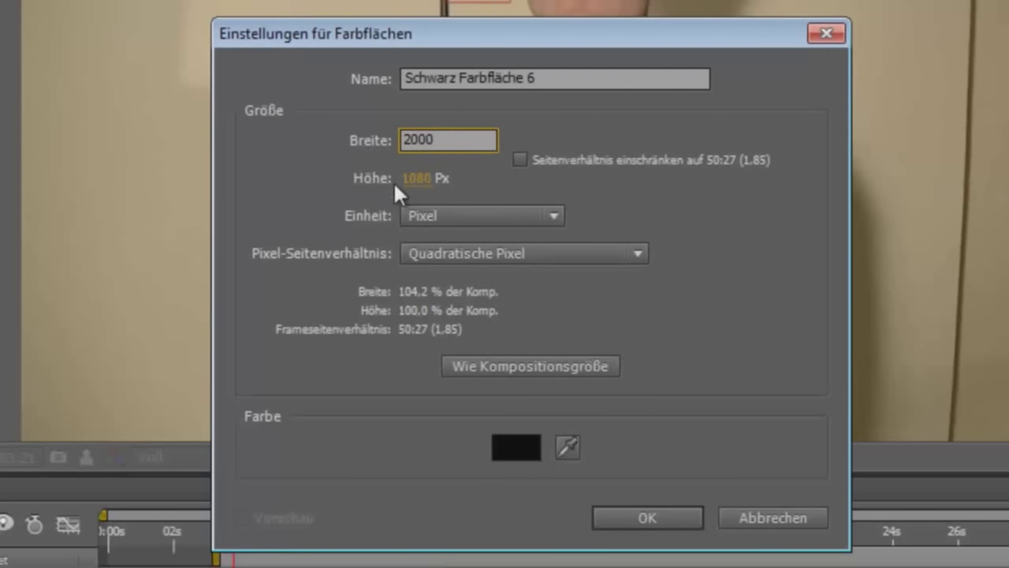
key(Tab)
text(2000)
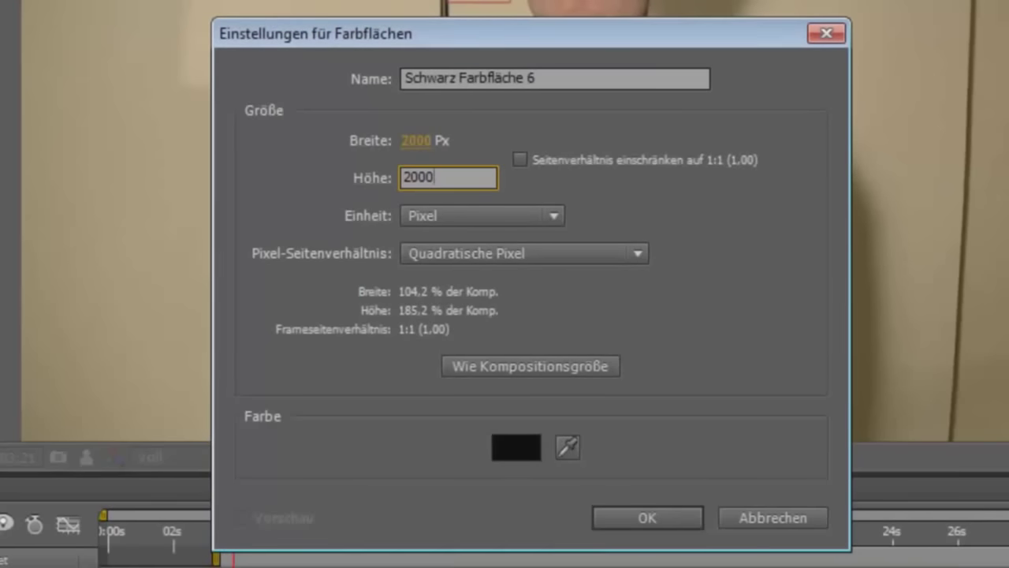
click(636, 508)
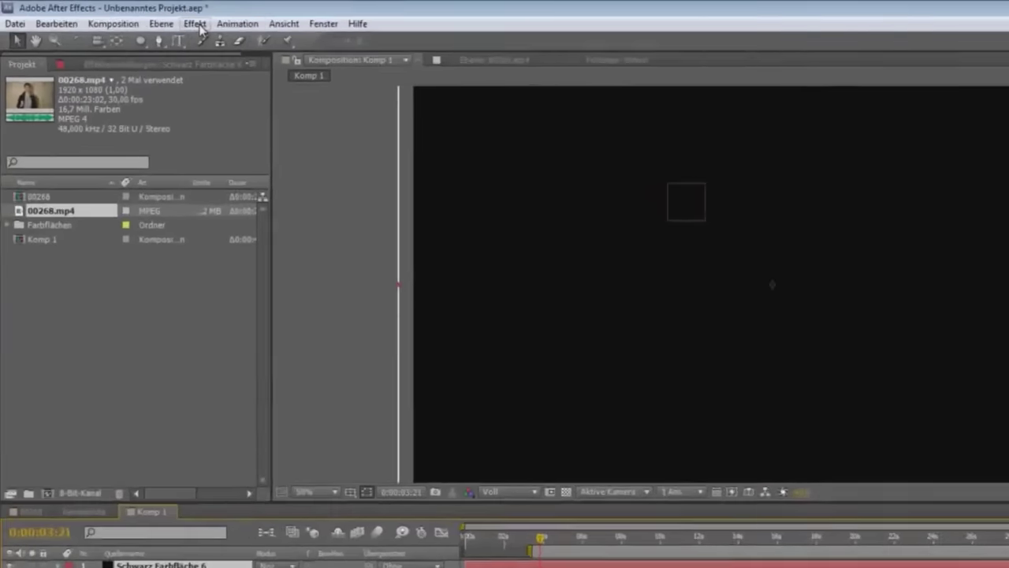
Apply the Blendenflecke lens flare effect to the black solid.
click(140, 18)
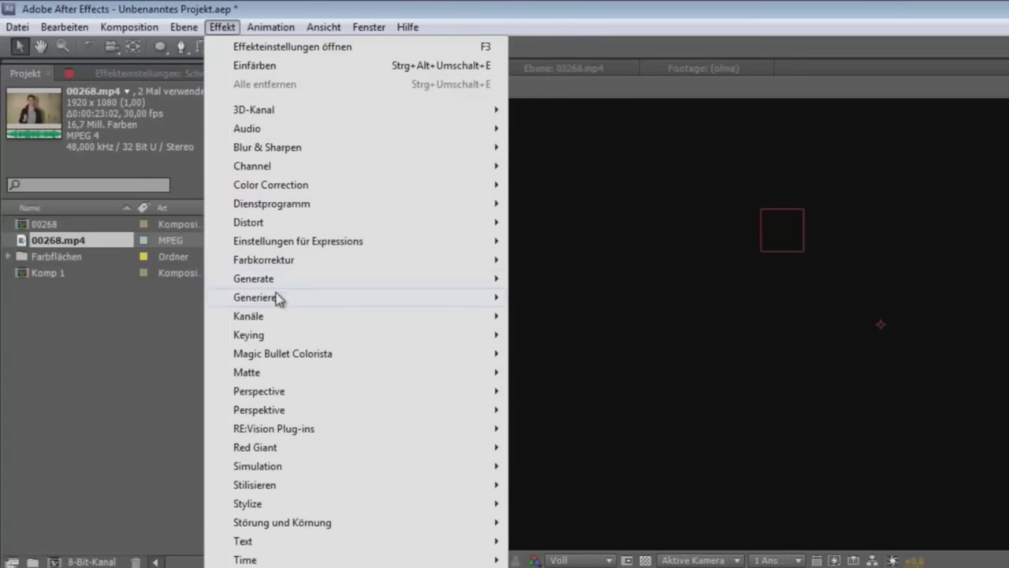
mouse_move(353, 298)
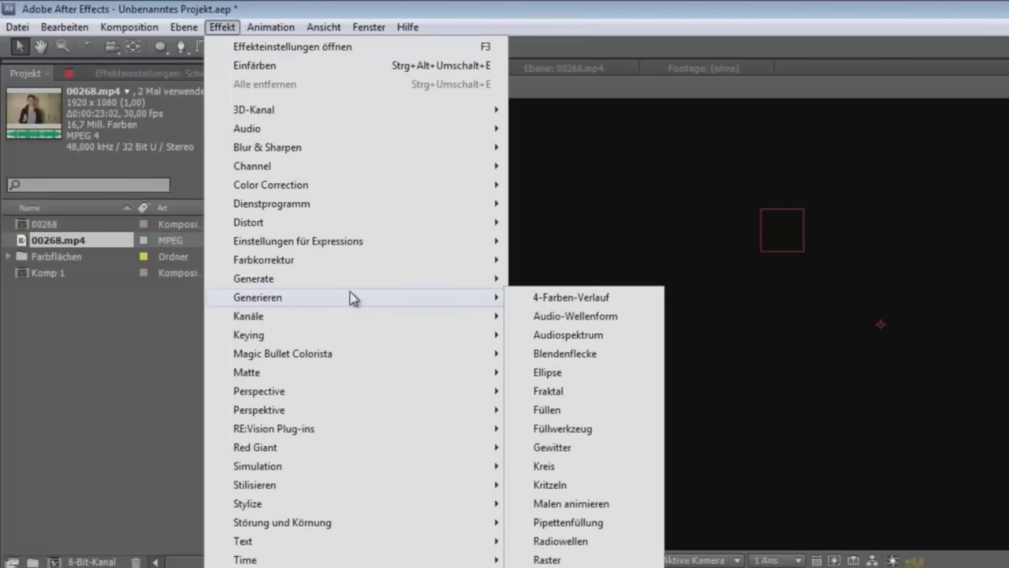
click(544, 354)
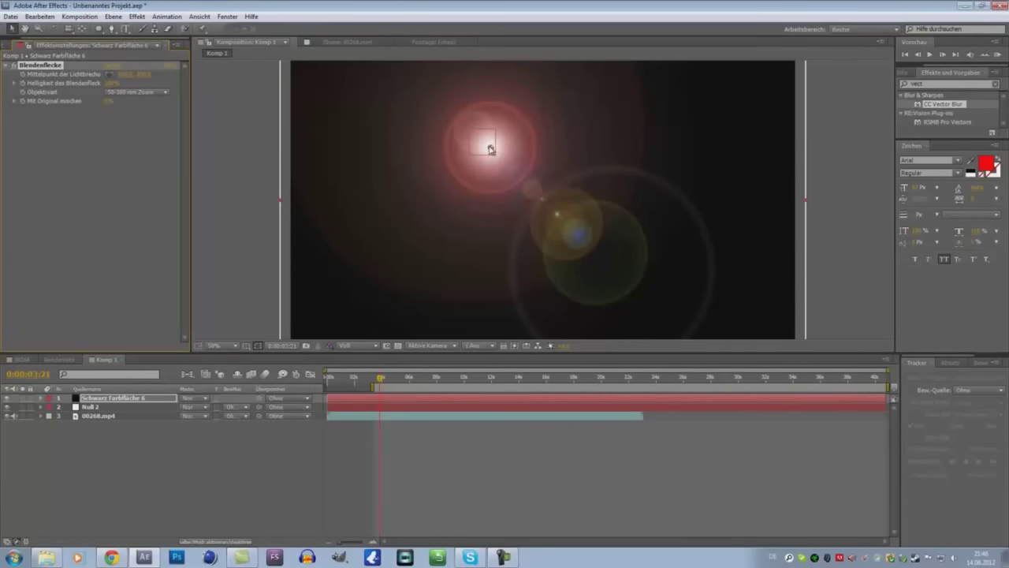
Position the flare's light source exactly where the frame diagonals cross at the centre.
drag(490, 149, 537, 194)
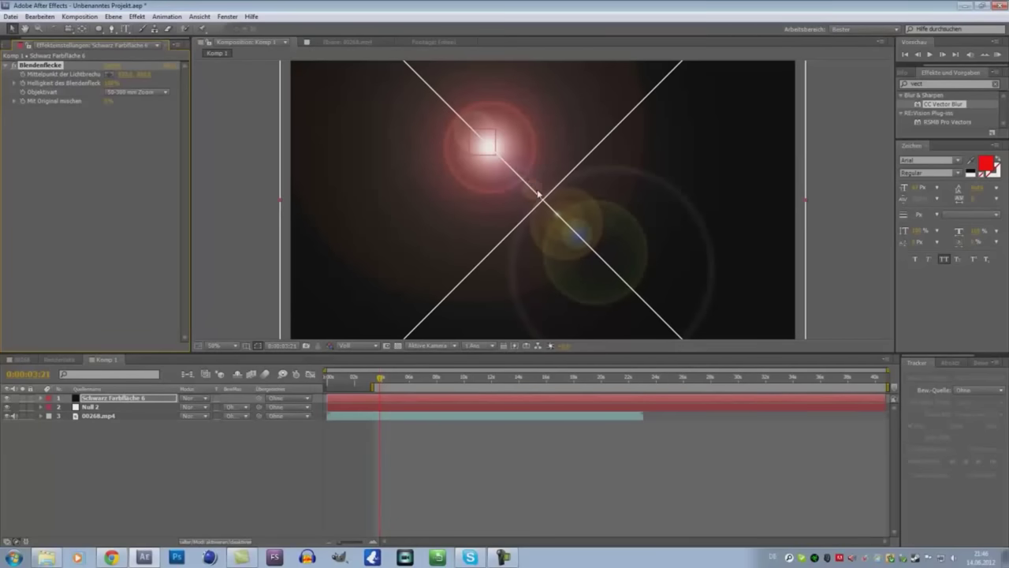
mouse_move(537, 194)
mouse_down()
mouse_move(547, 202)
mouse_move(518, 152)
mouse_up()
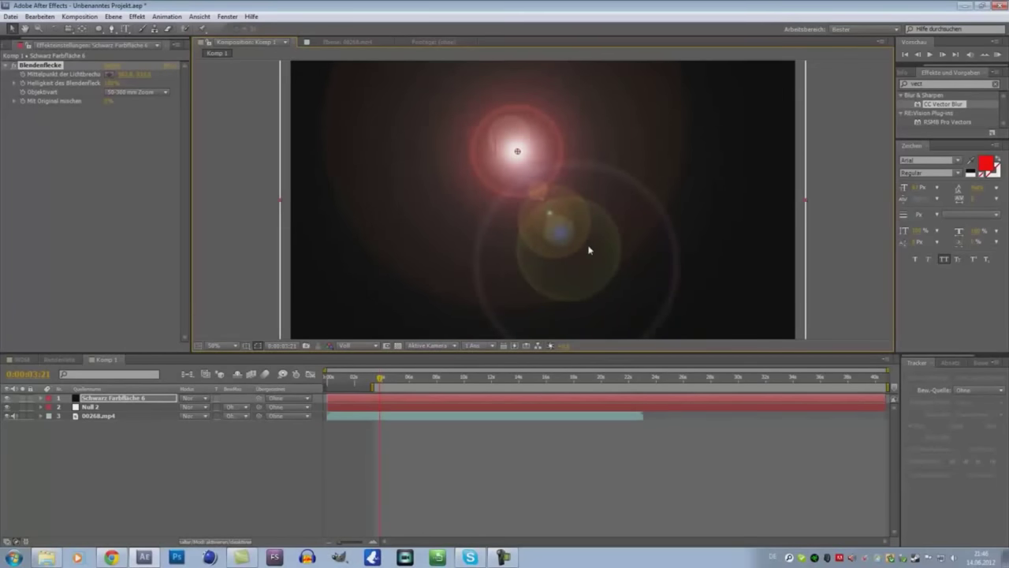
click(519, 152)
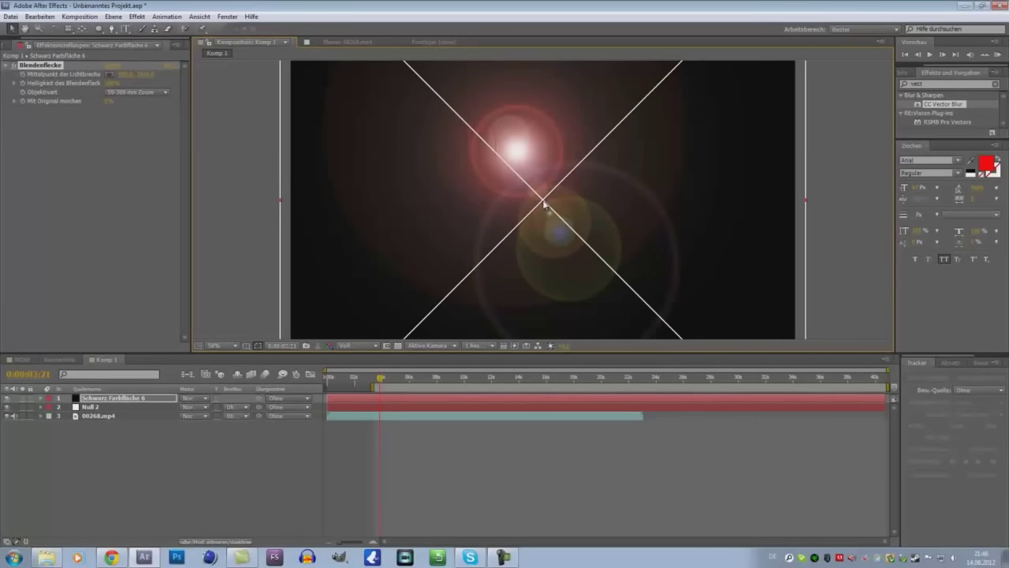
click(542, 199)
scroll(542, 213, up, 4)
scroll(543, 217, up, 2)
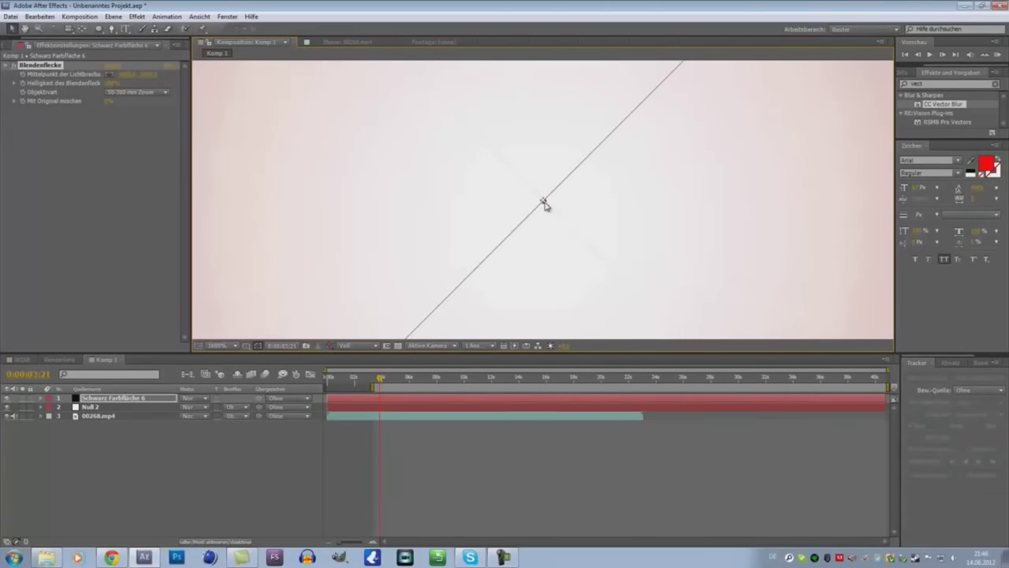
click(544, 204)
scroll(542, 204, down, 8)
scroll(541, 201, up, 4)
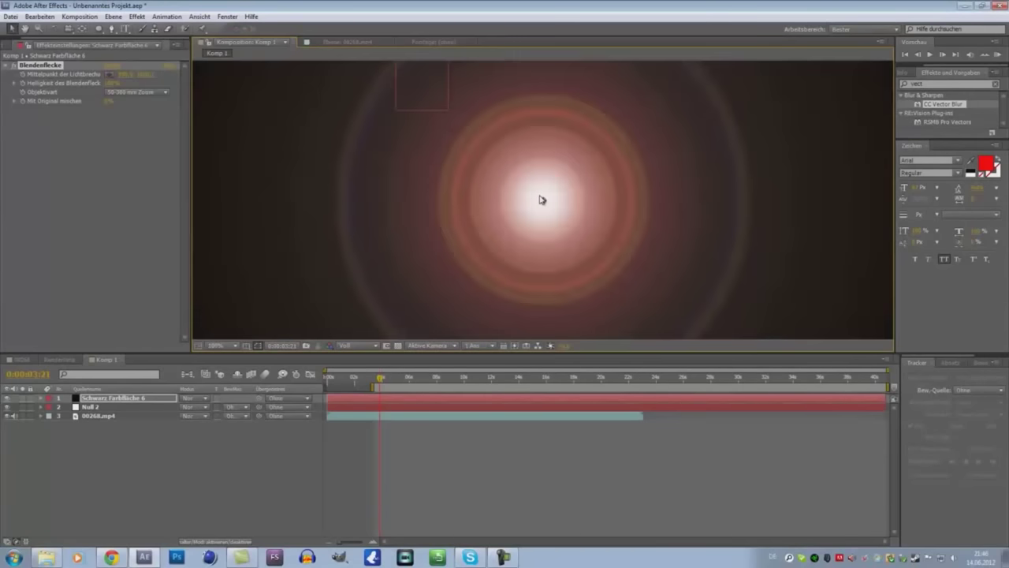
scroll(541, 200, down, 2)
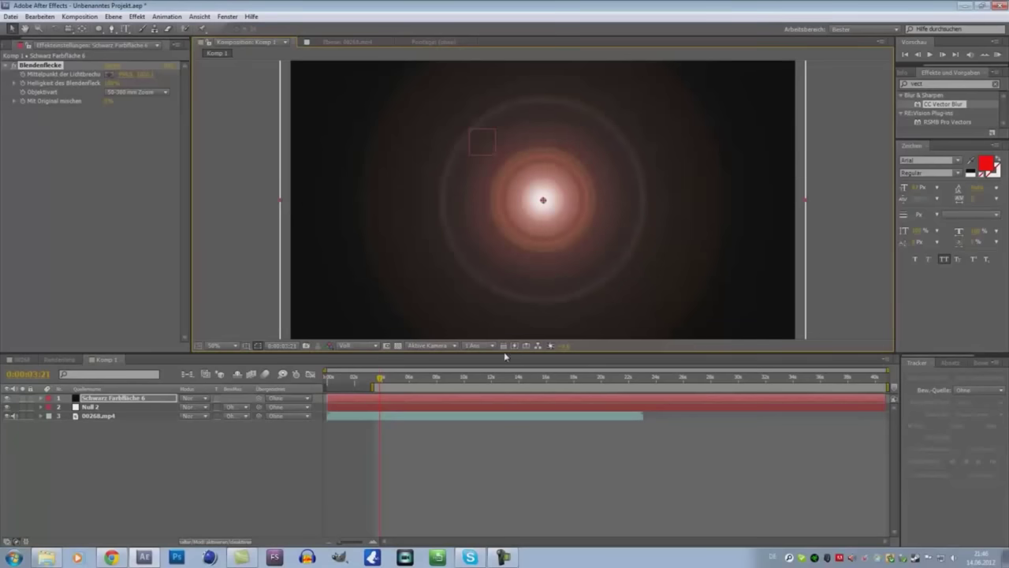
Switch the flare's Objektivart to 105 mm and reselect the flare solid layer.
click(131, 93)
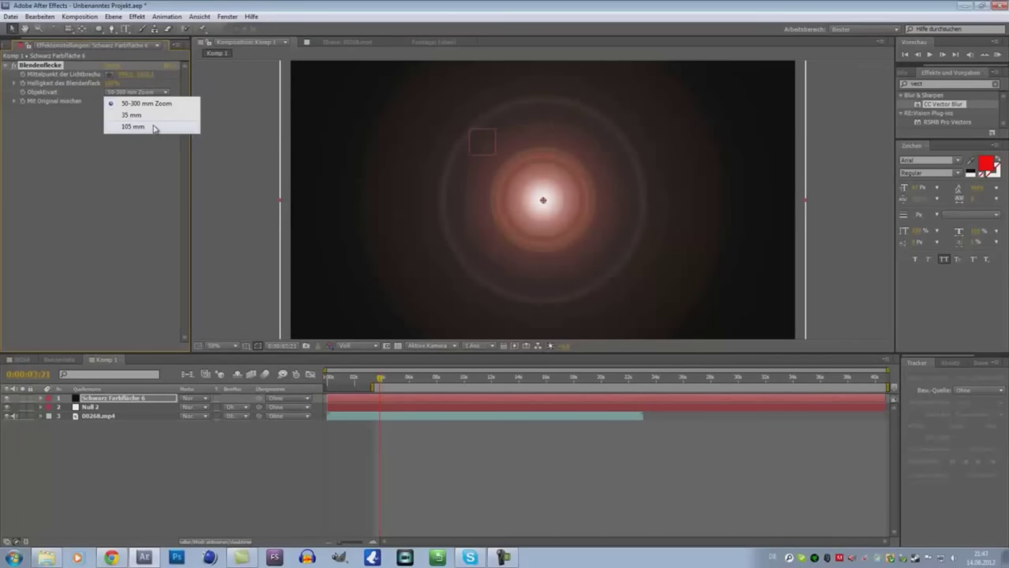
click(132, 126)
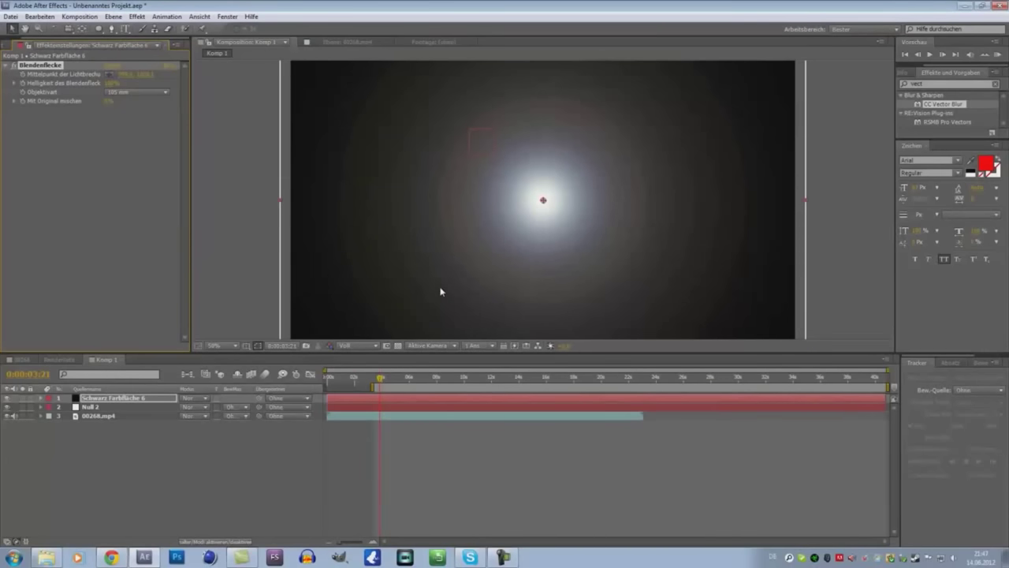
right_click(668, 229)
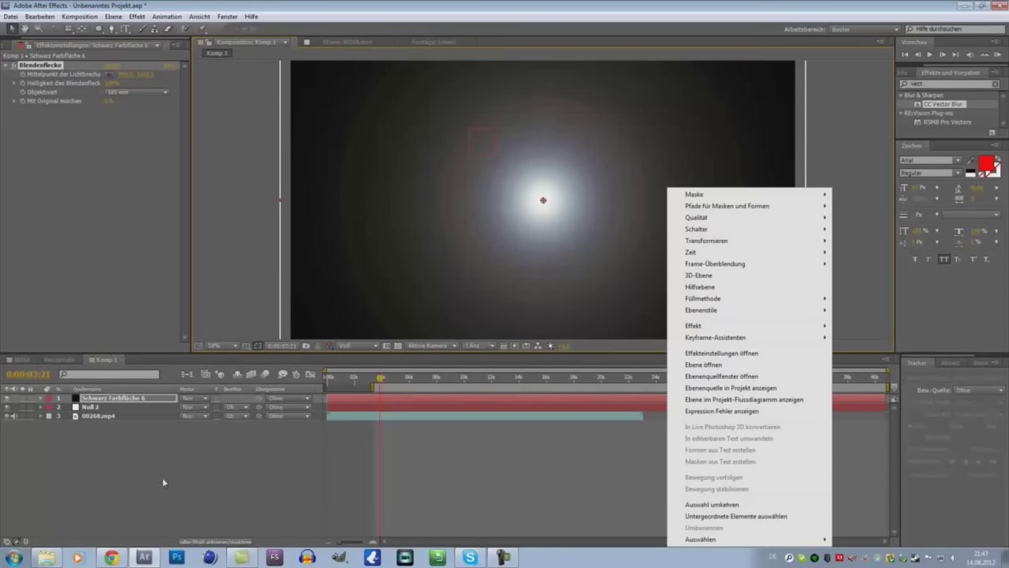
click(247, 216)
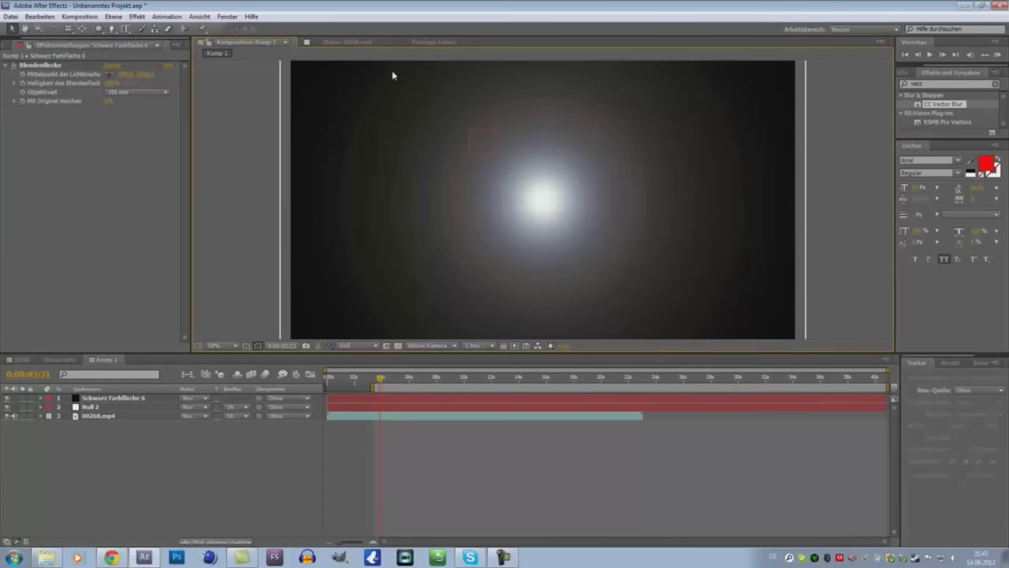
click(568, 194)
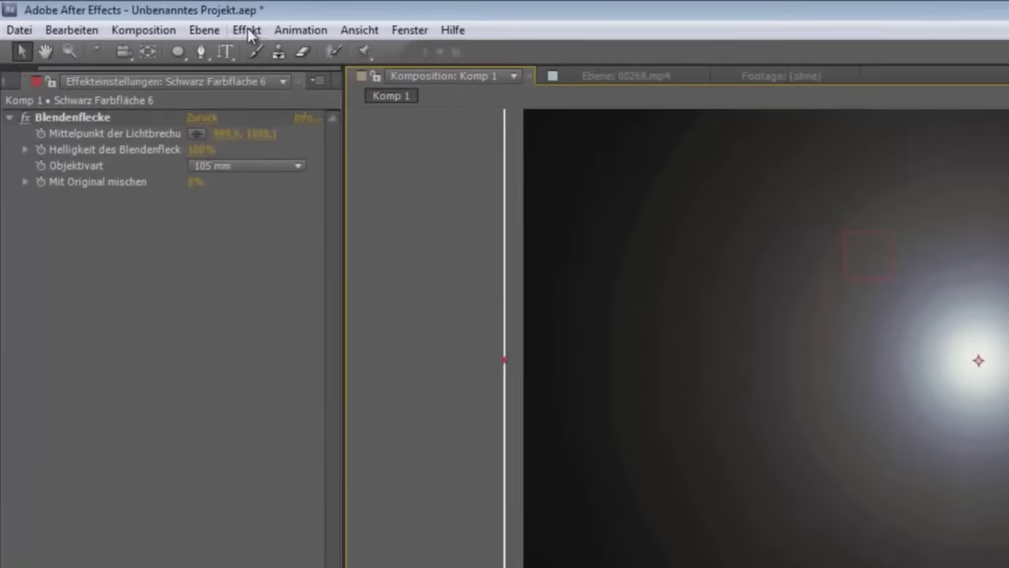
Add CC Radial Blur from Blur & Sharpen to the flare layer.
click(214, 25)
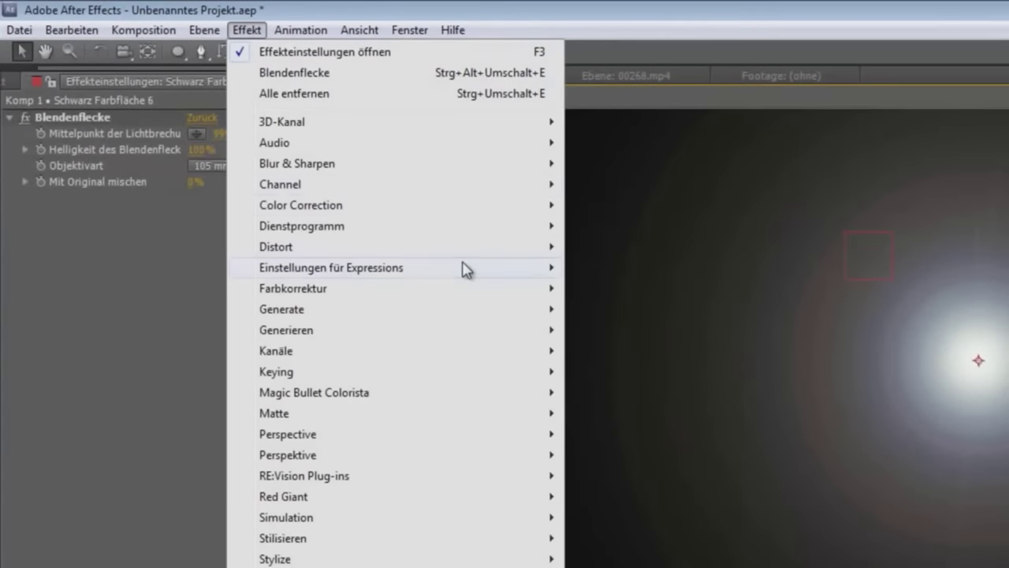
mouse_move(461, 270)
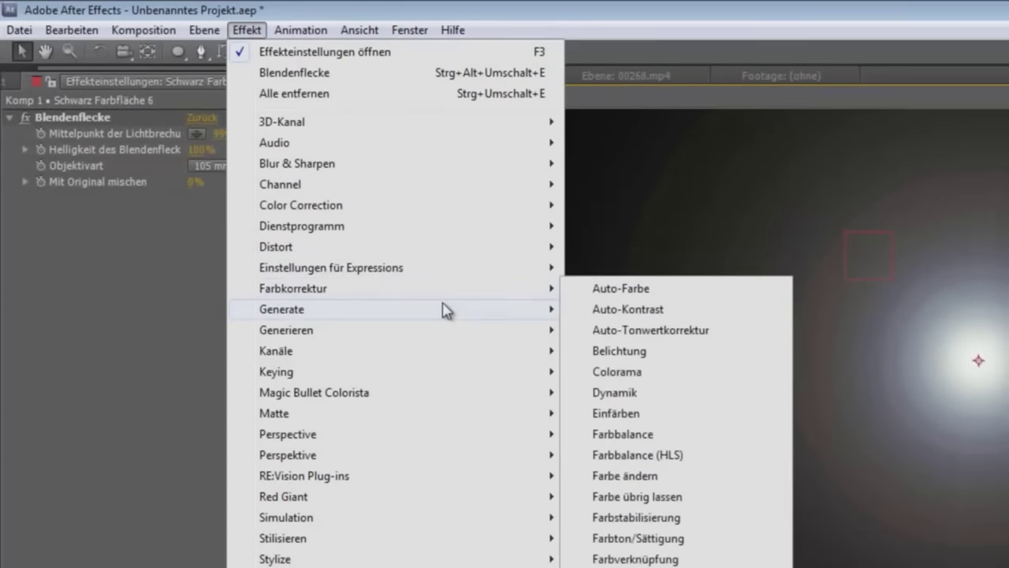
mouse_move(410, 209)
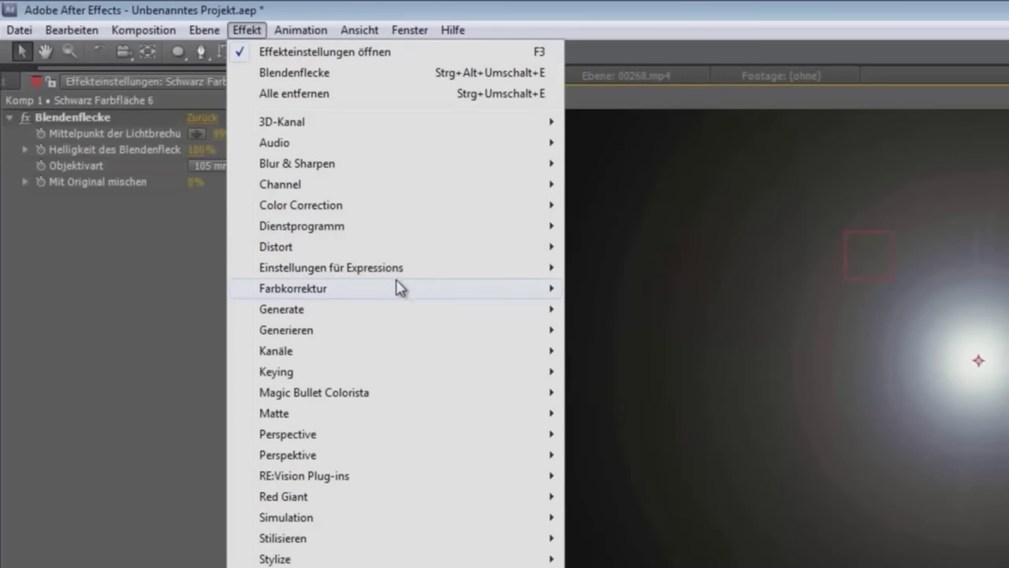
mouse_move(396, 312)
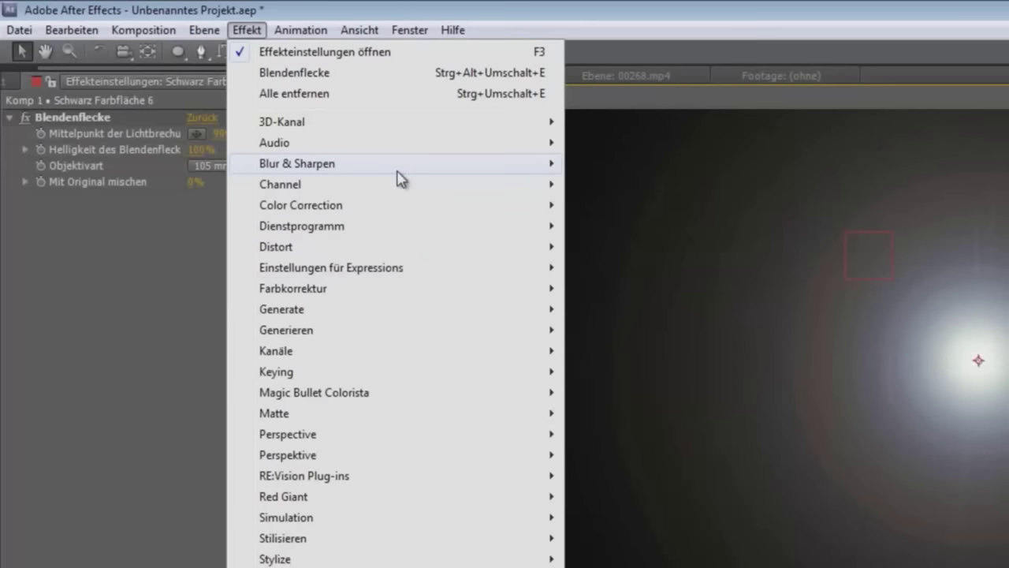
mouse_move(547, 167)
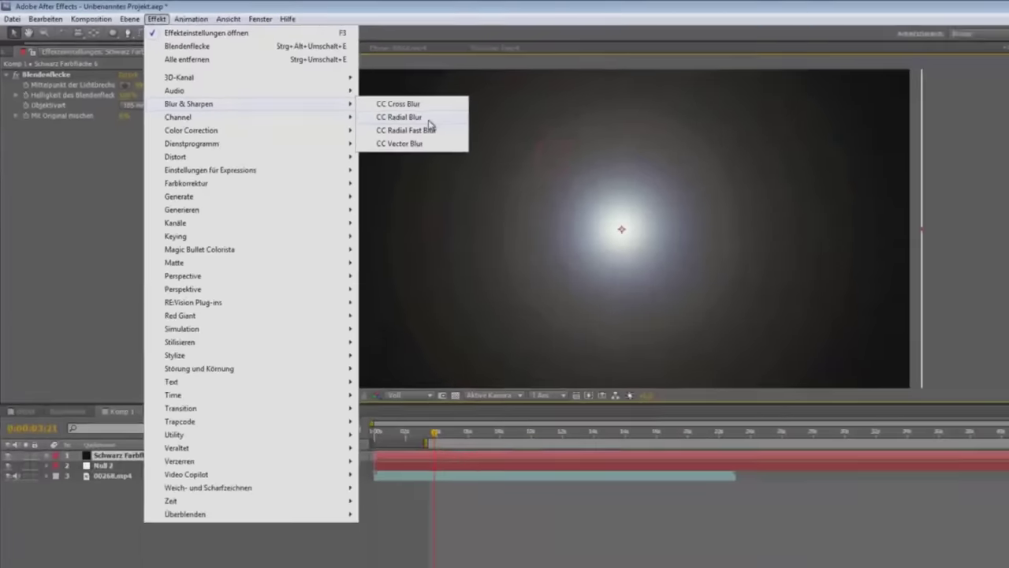
click(675, 190)
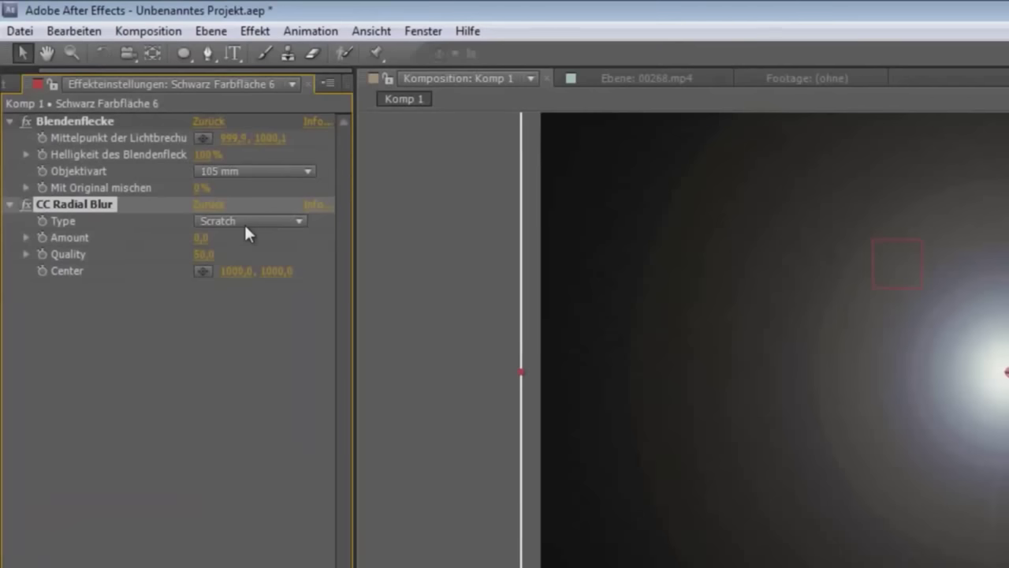
Set the radial blur Type to Fading Zoom and raise Amount to about 39.
click(243, 222)
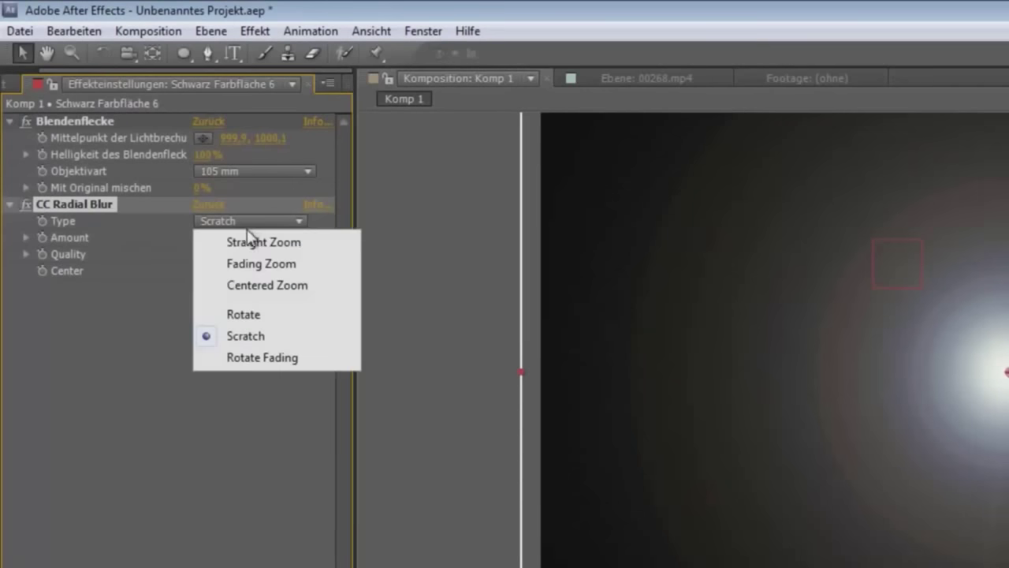
click(268, 265)
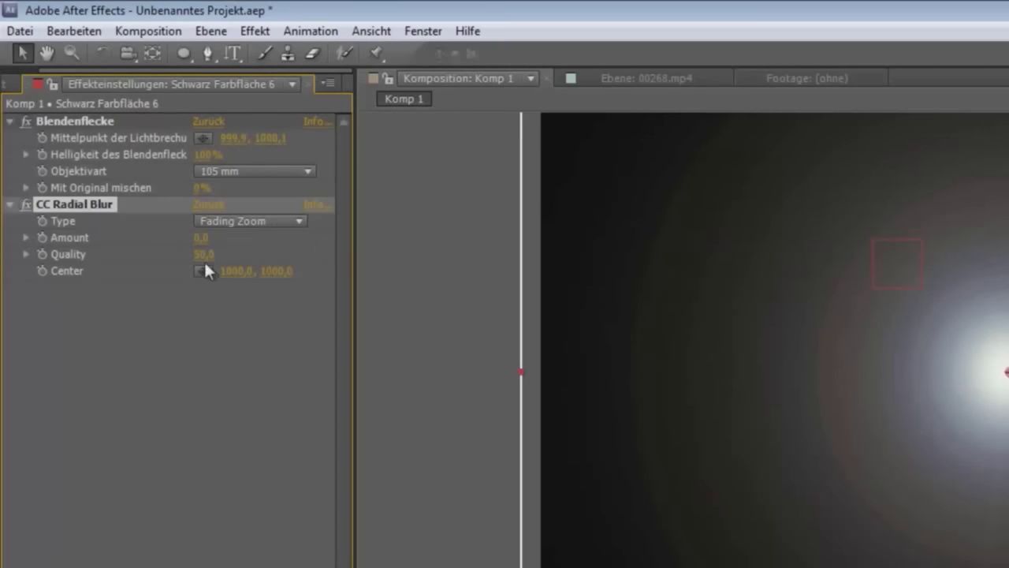
drag(201, 240, 222, 240)
mouse_move(204, 246)
mouse_down()
mouse_move(227, 236)
mouse_move(245, 248)
mouse_up()
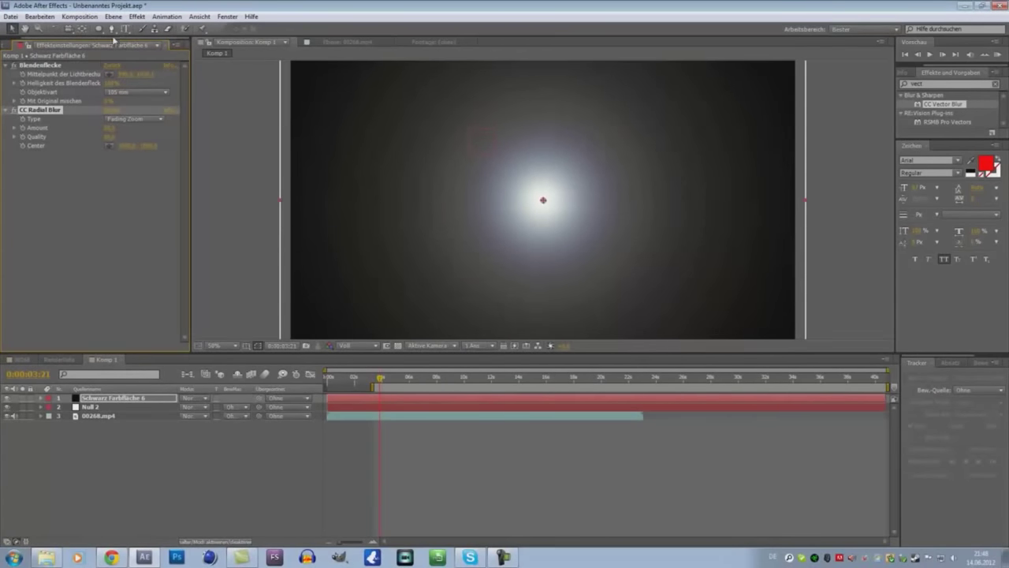
Find CC Vector Blur by searching 'vect' and apply it to Schwarz Farbfläche 6.
click(137, 17)
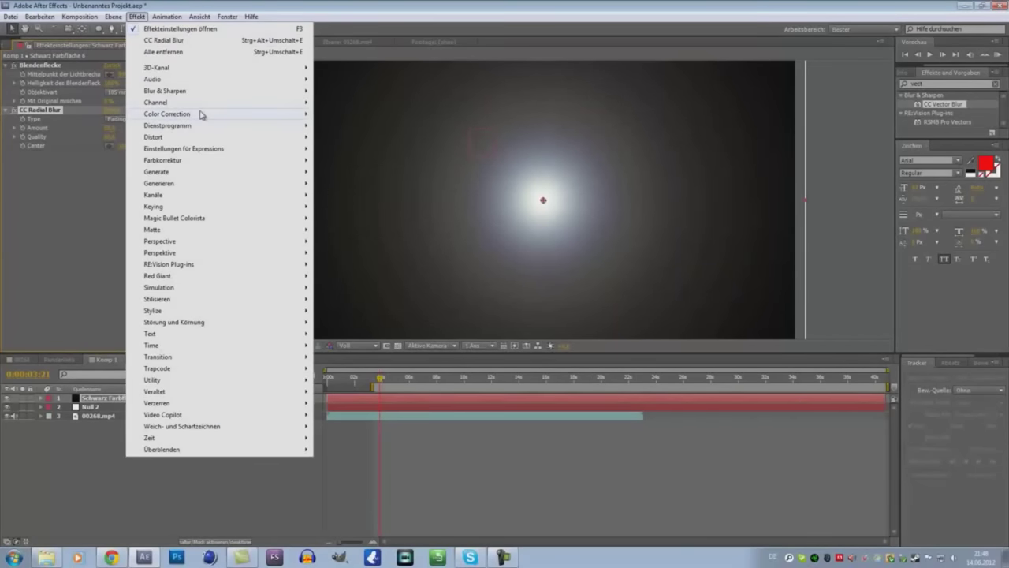
mouse_move(201, 115)
click(63, 197)
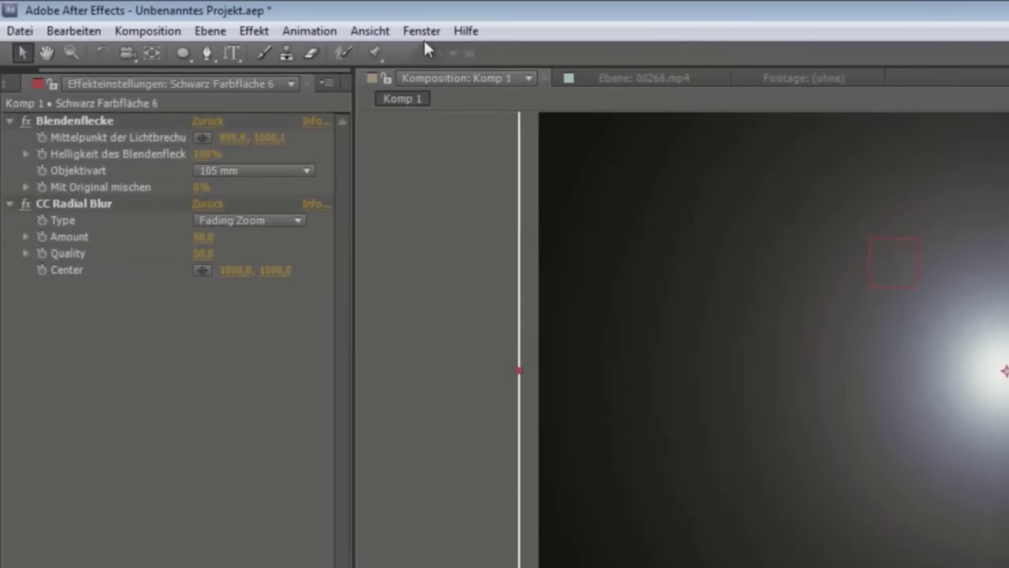
click(422, 32)
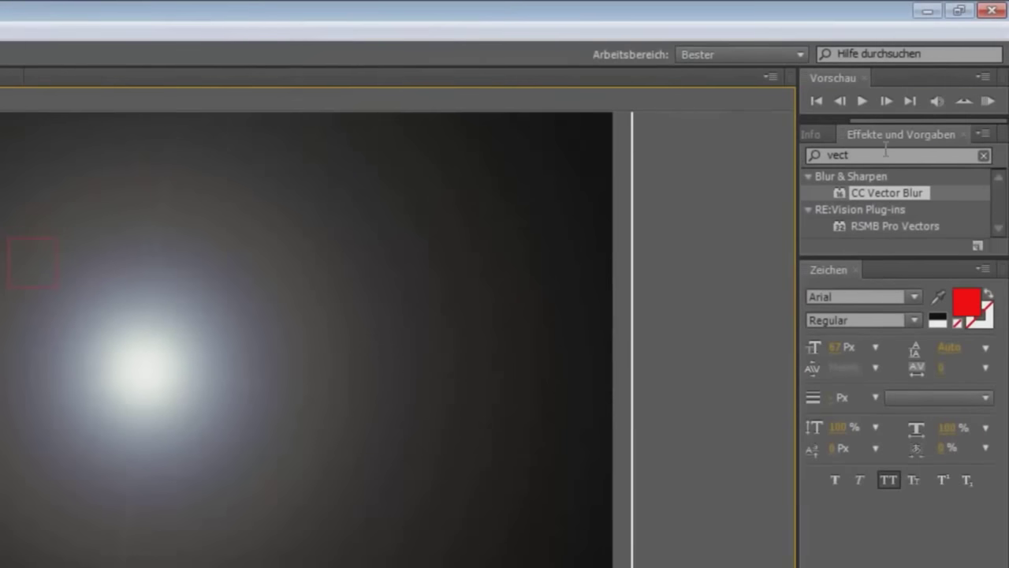
click(886, 152)
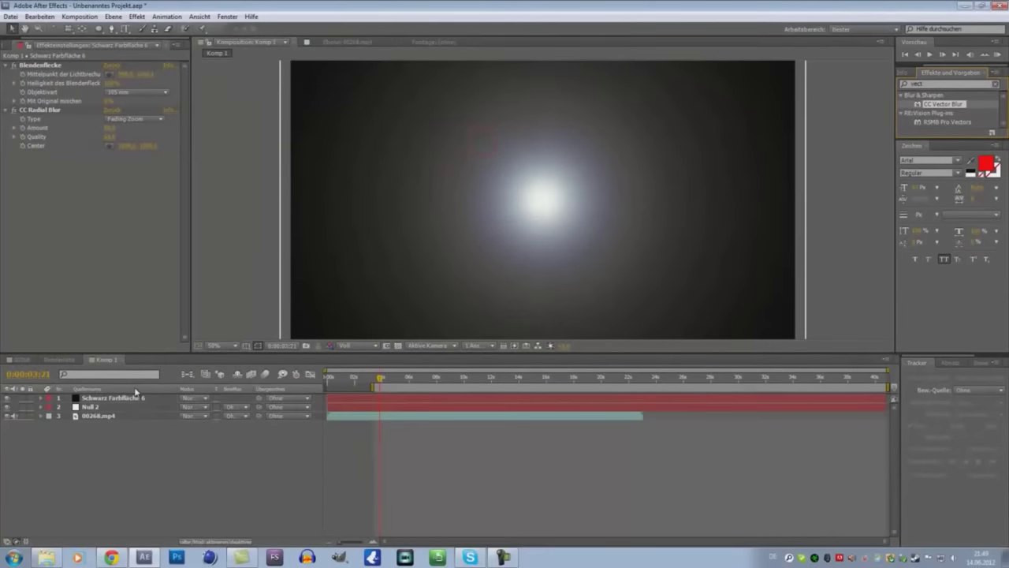
click(126, 400)
drag(124, 400, 123, 399)
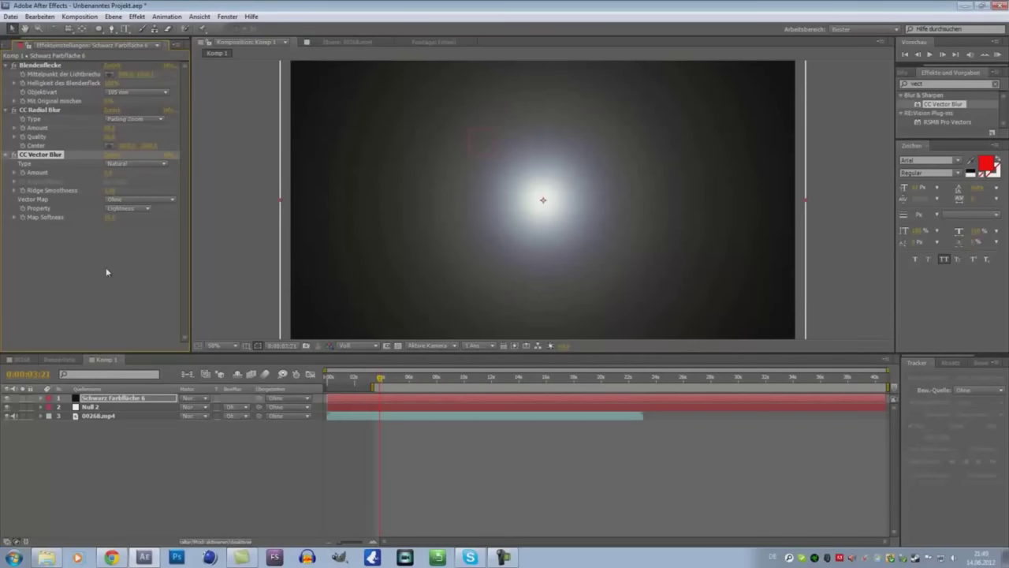
Leave the CC Vector Blur vector map at Ohne and select the shape/mask tool.
click(122, 203)
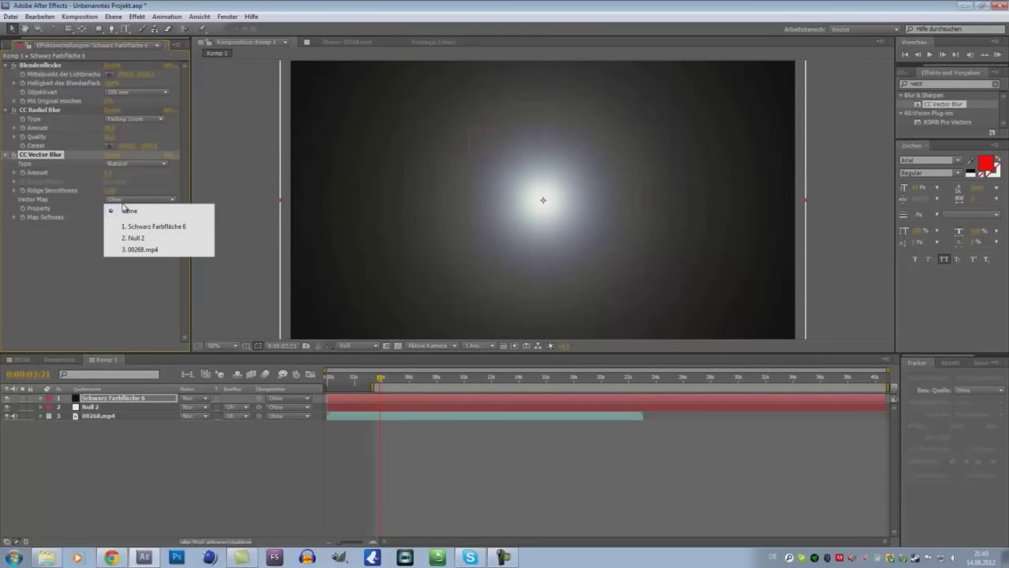
click(89, 230)
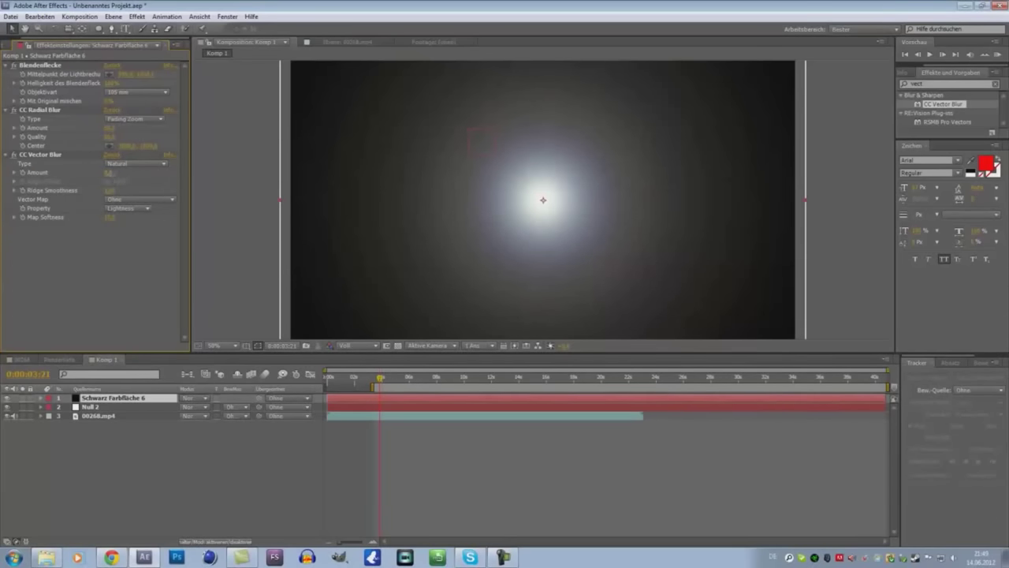
click(39, 155)
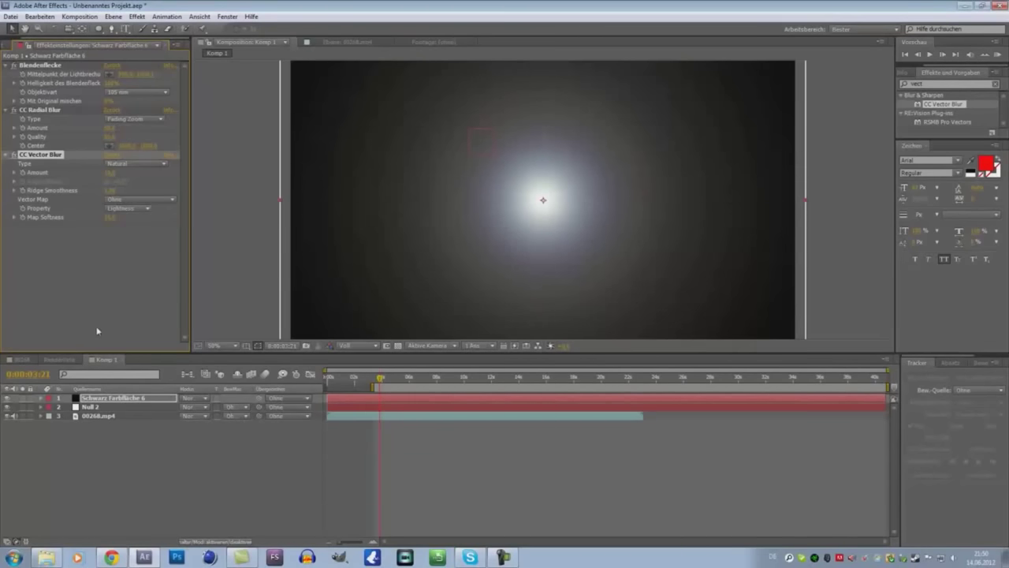
click(84, 257)
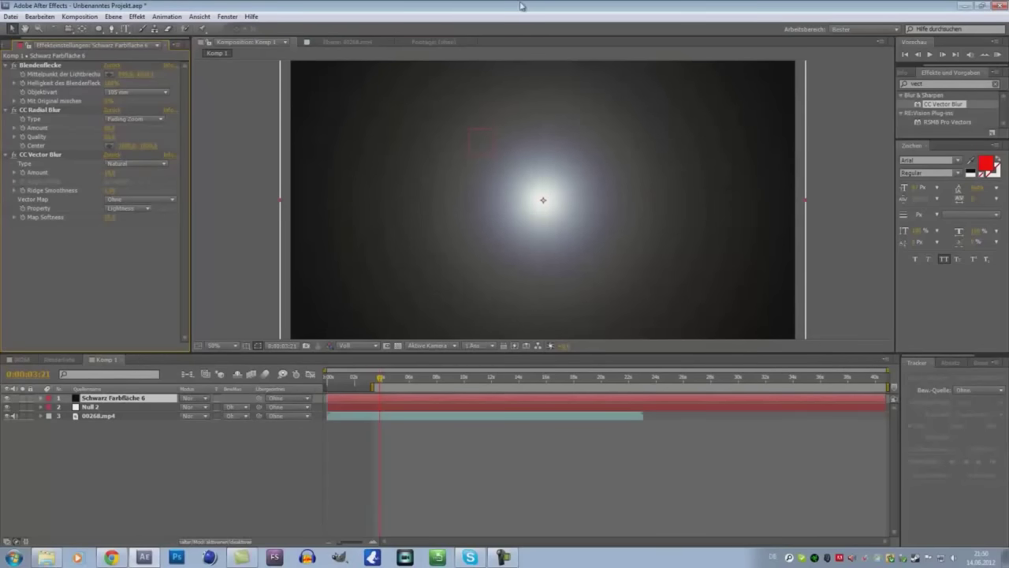
click(100, 29)
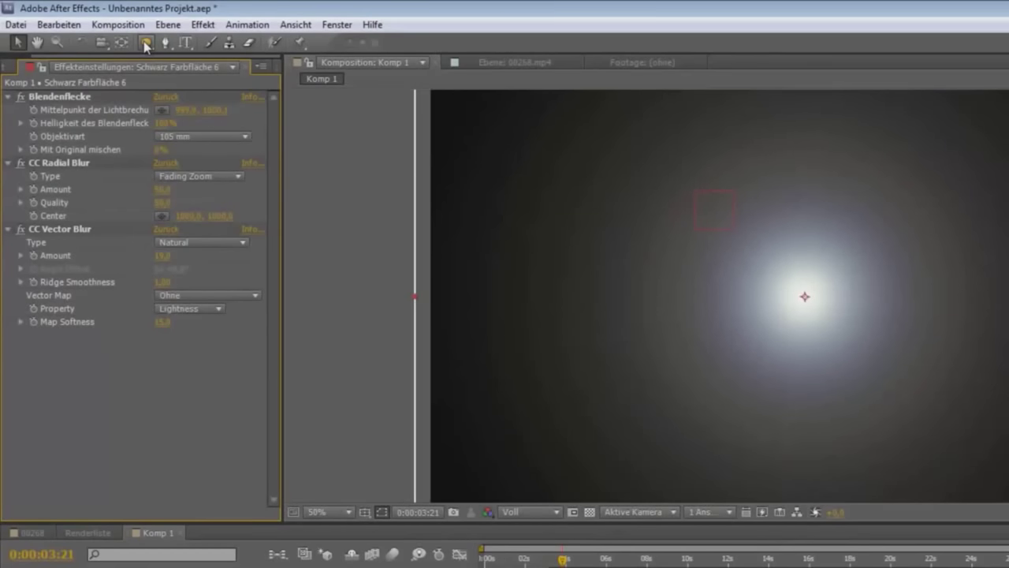
Add an ellipse mask, Maske 1, filling the whole solid.
click(145, 44)
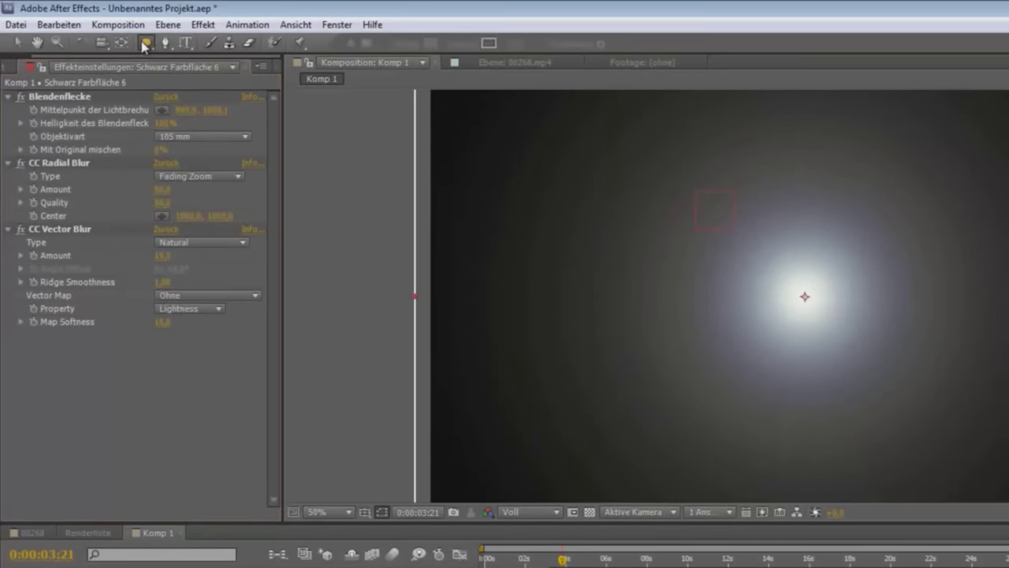
key(q)
key(q)
key(q)
key(q)
key(q)
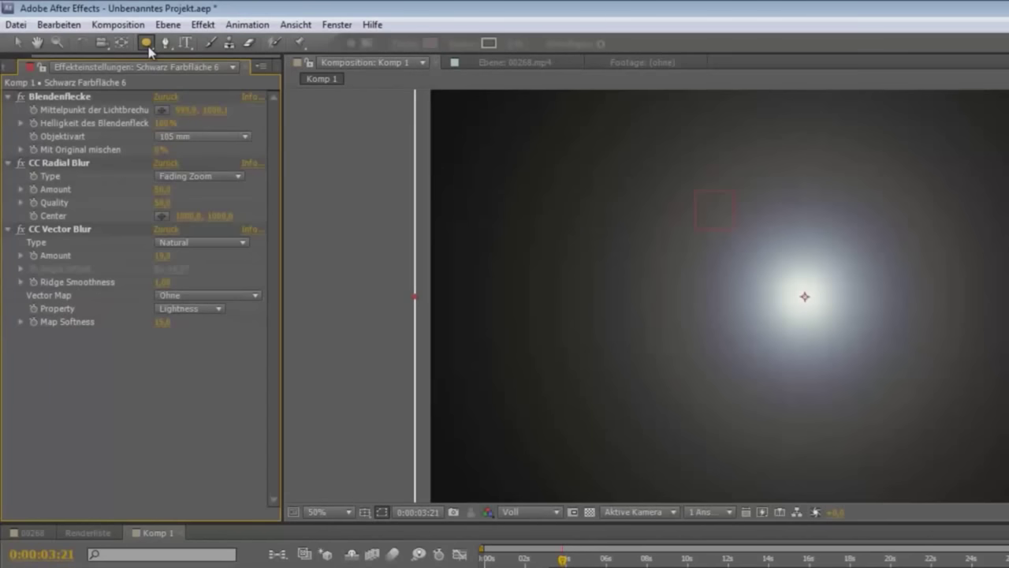
double_click(148, 45)
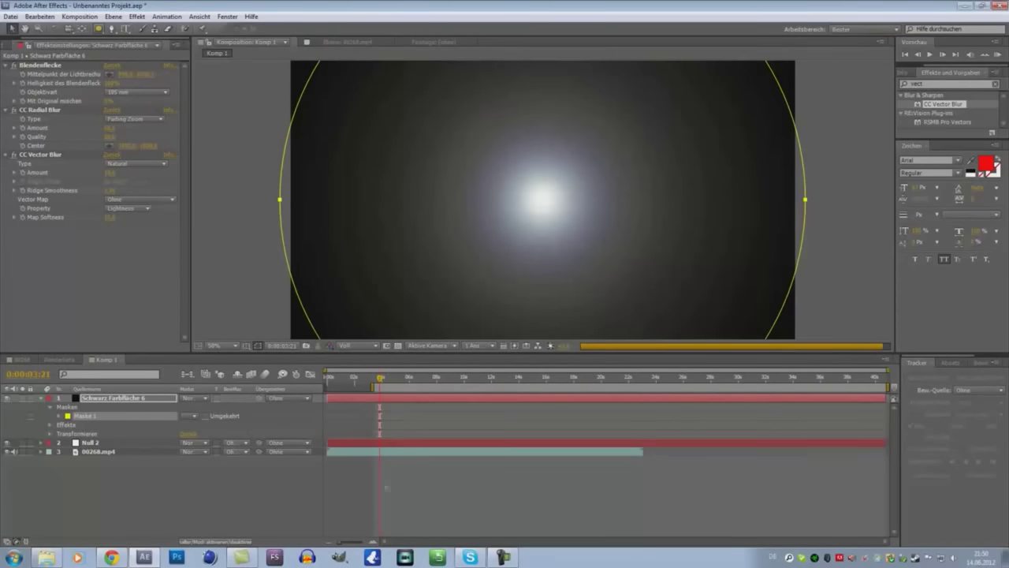
Set Maske 1's Maskenausweitung to about -13 px or lower, pulling it inward.
scroll(614, 253, down, 1)
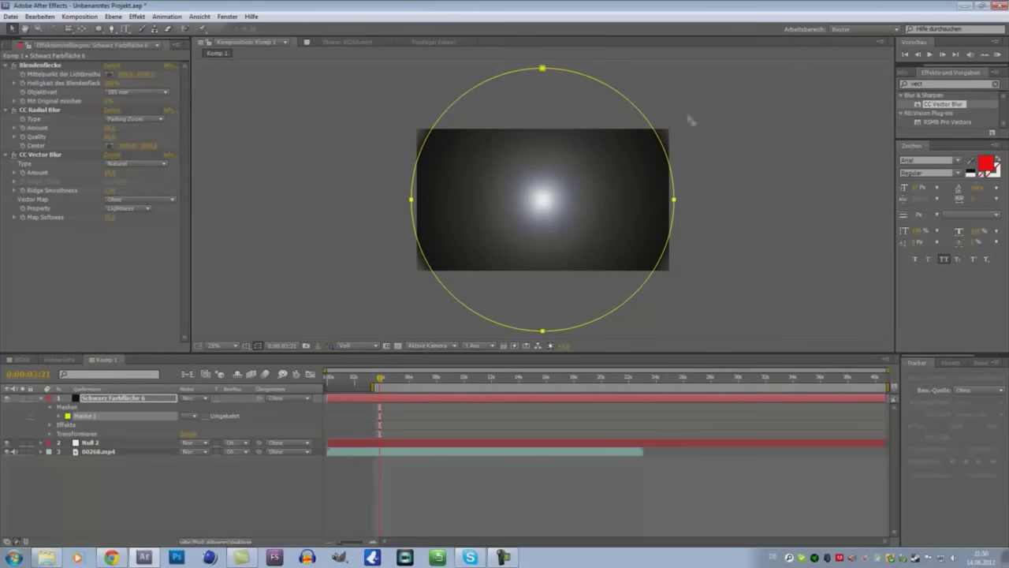
scroll(523, 257, up, 1)
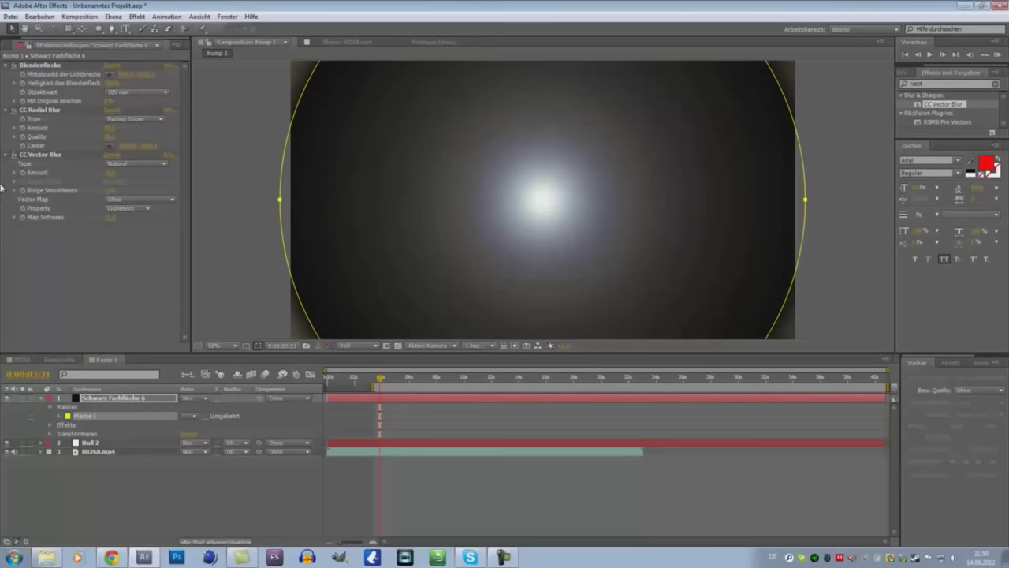
click(57, 417)
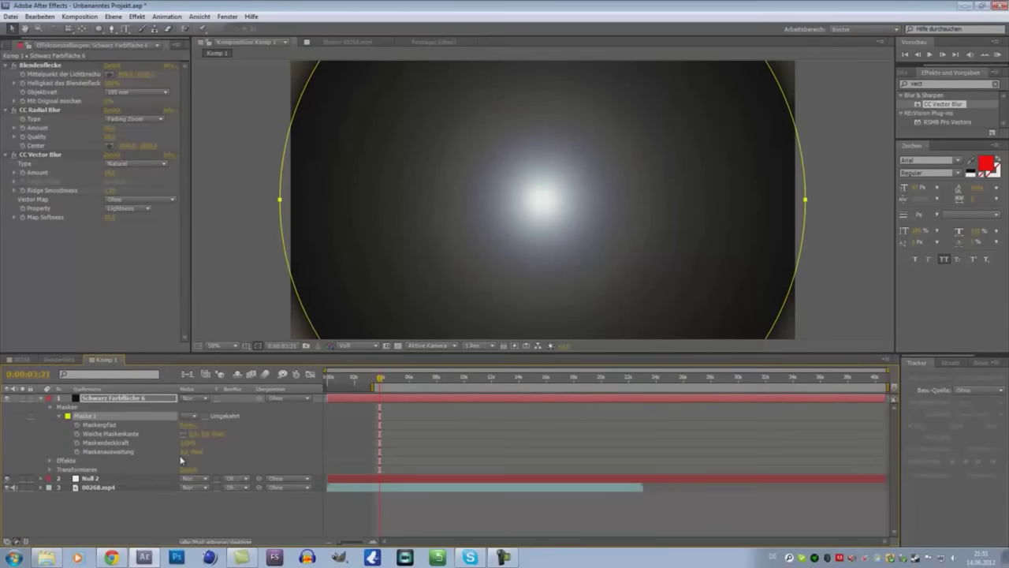
drag(183, 451, 173, 451)
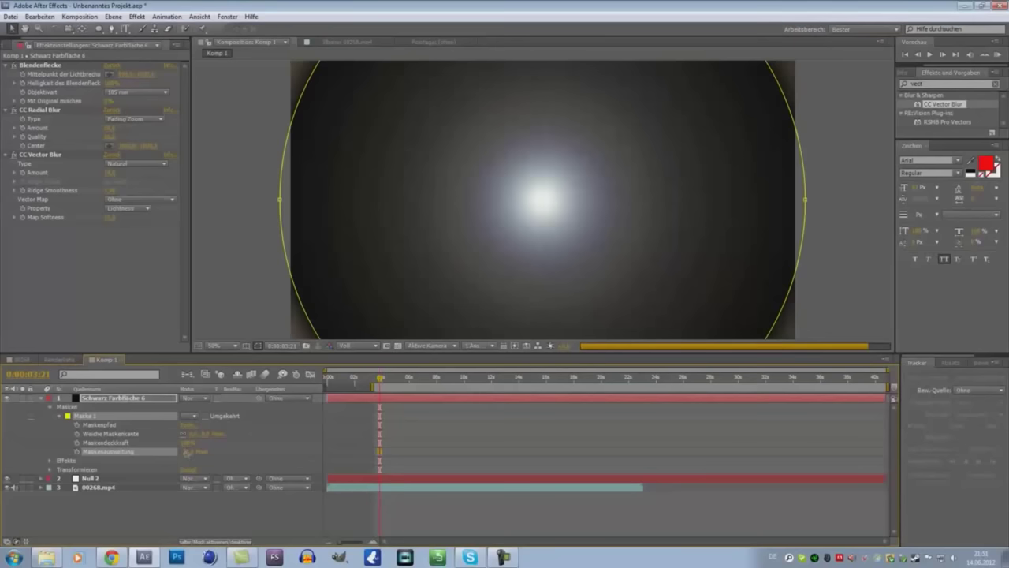
drag(187, 453, 186, 455)
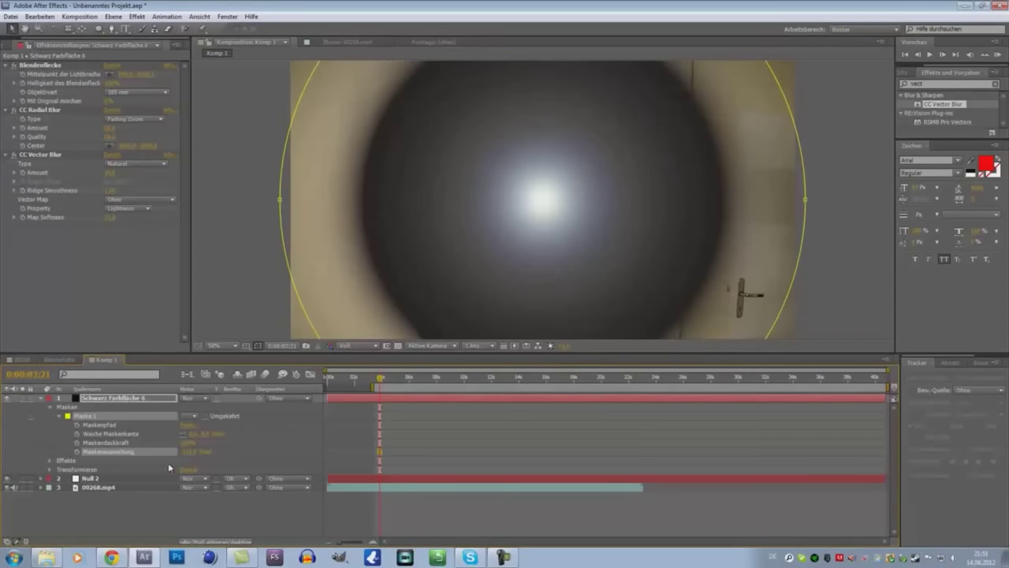
Enter a new mask expansion value for Mask 1, then revise it once more.
click(186, 452)
click(144, 515)
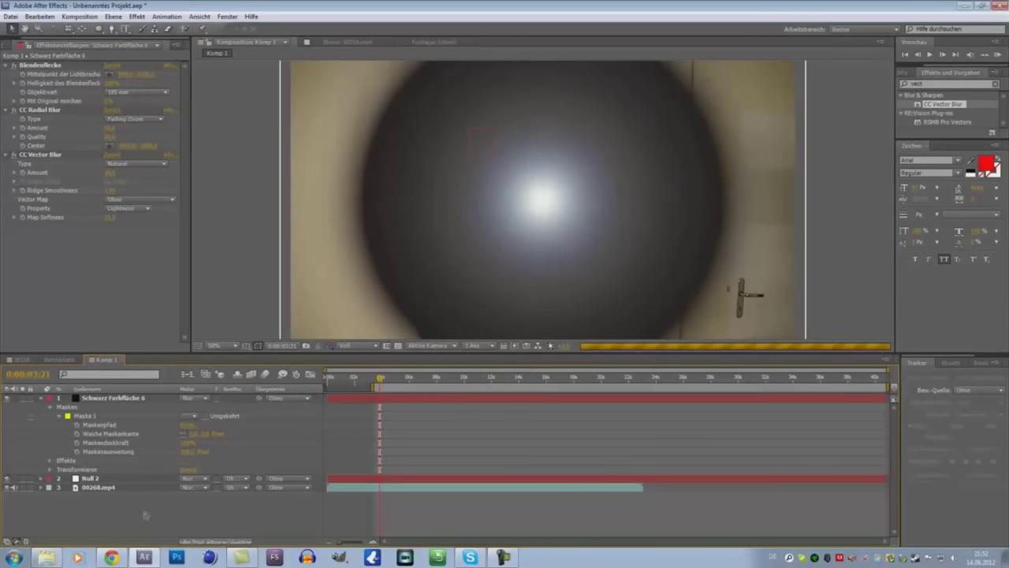
key(space)
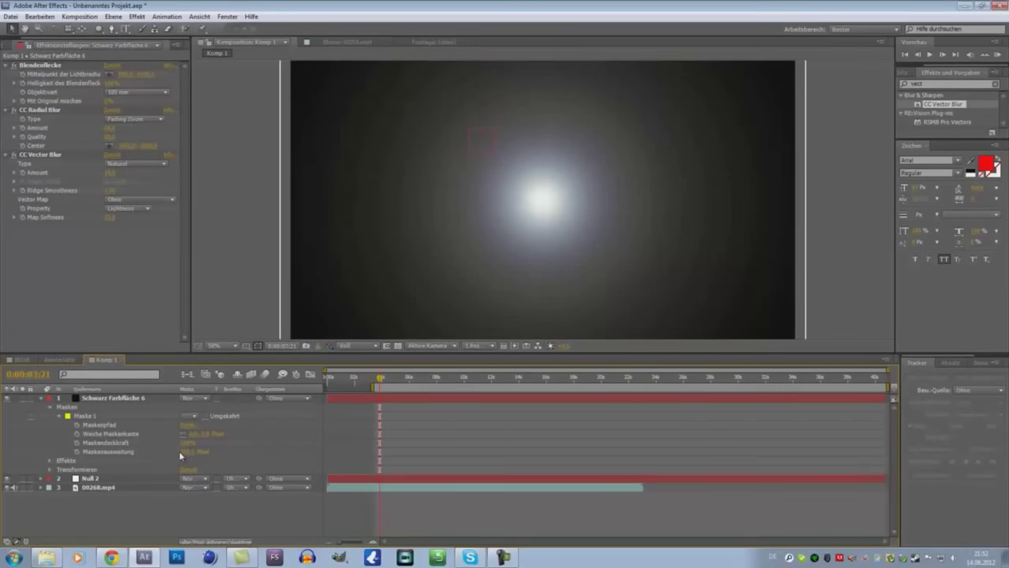
click(184, 451)
click(104, 510)
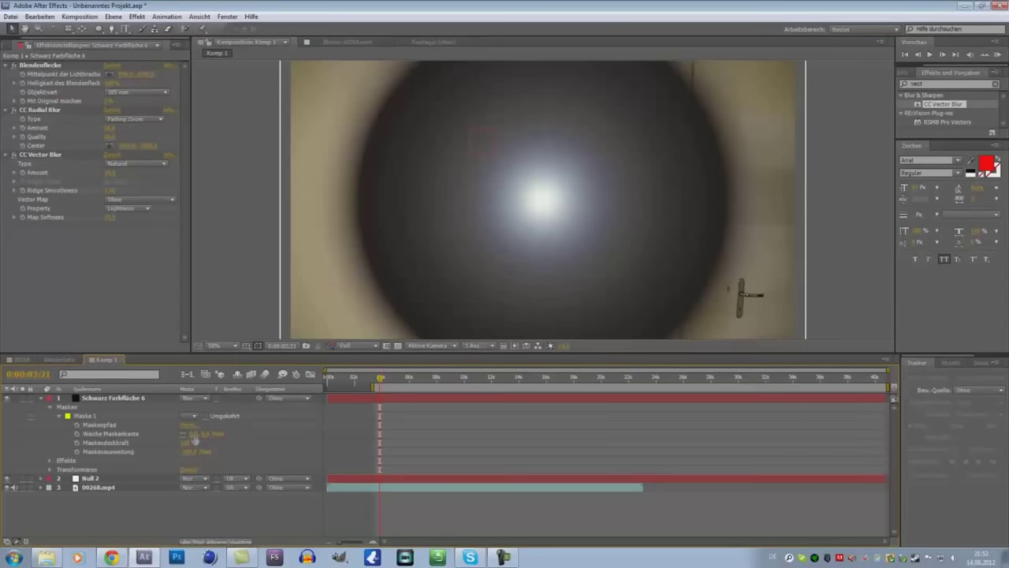
Feather Mask 1's edge to 150 pixels for a soft vignette.
mouse_move(194, 438)
mouse_down()
mouse_move(217, 438)
mouse_move(206, 436)
mouse_up()
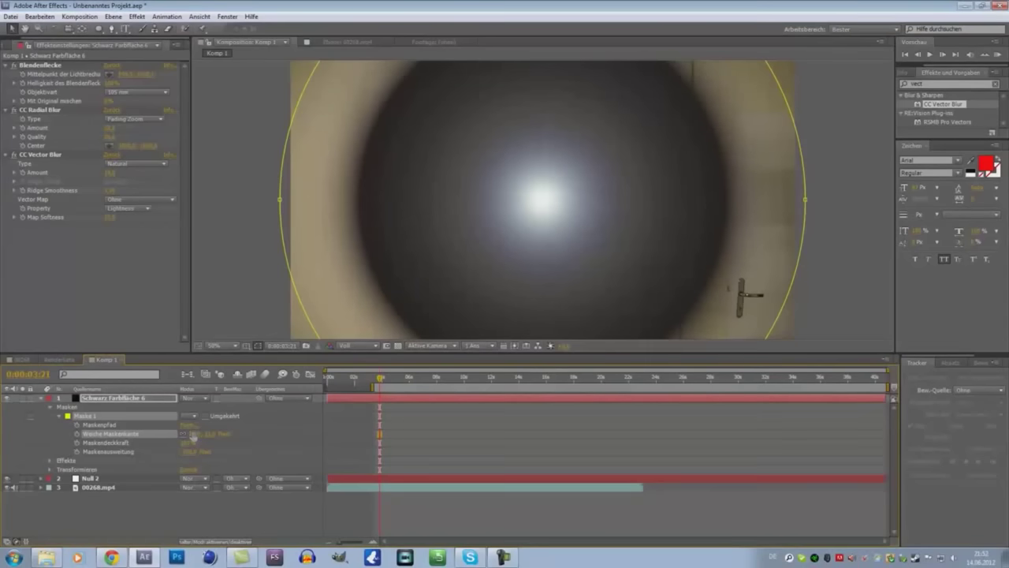
drag(192, 434, 242, 443)
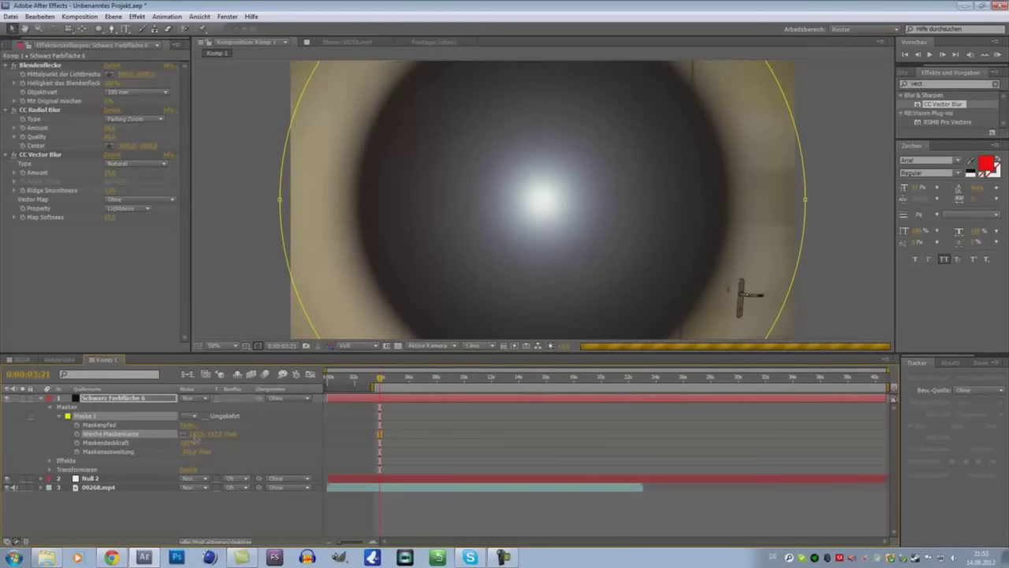
drag(193, 435, 195, 442)
click(196, 435)
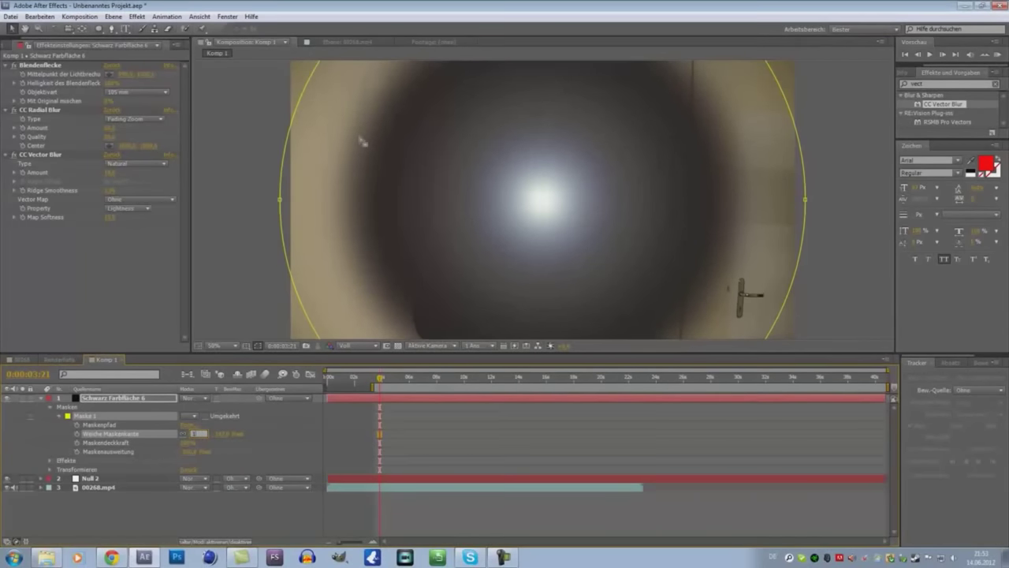
click(153, 517)
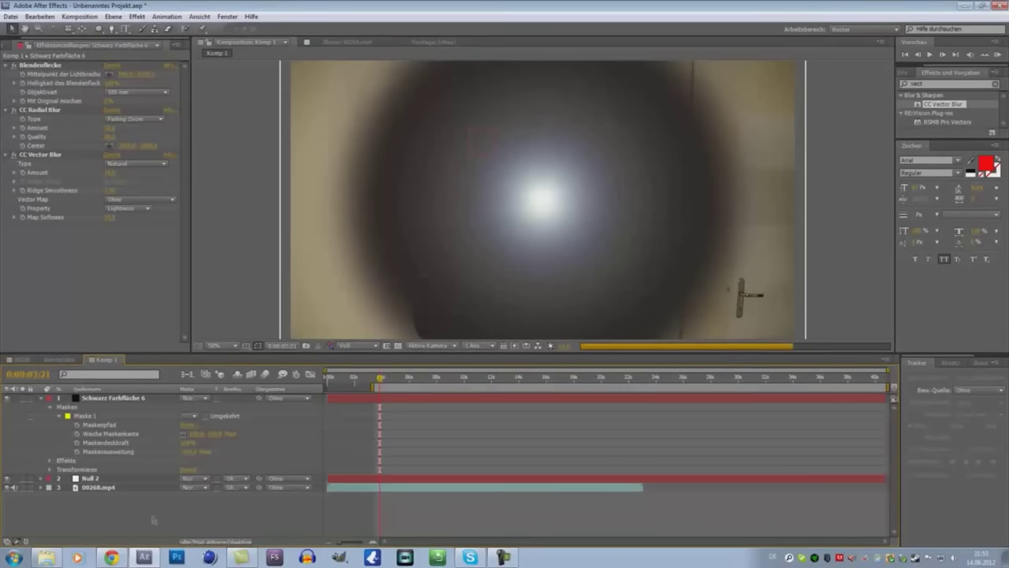
Collapse the mask properties and show the blending-mode list for Schwarz Farbfläche 6.
click(154, 519)
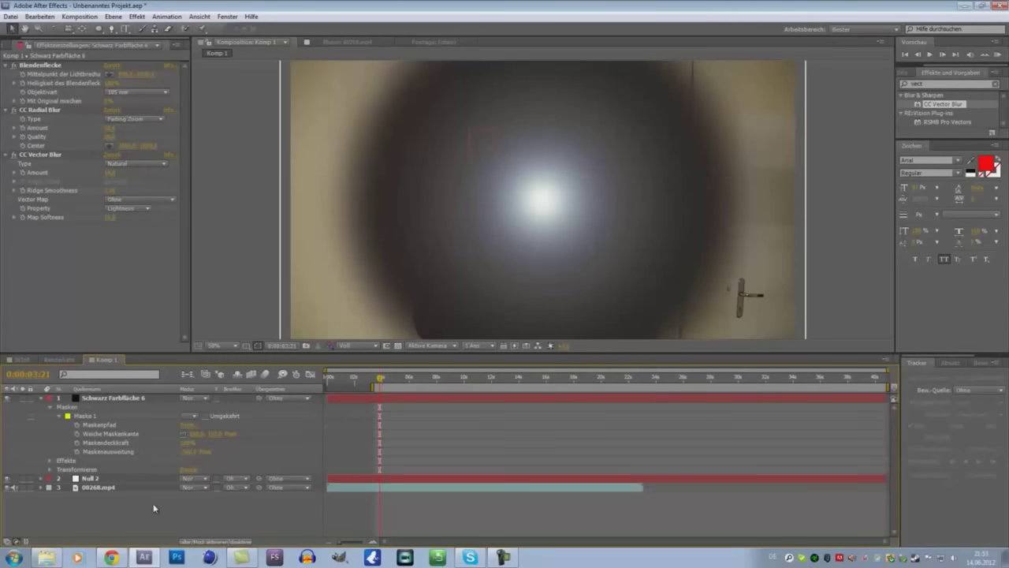
click(50, 407)
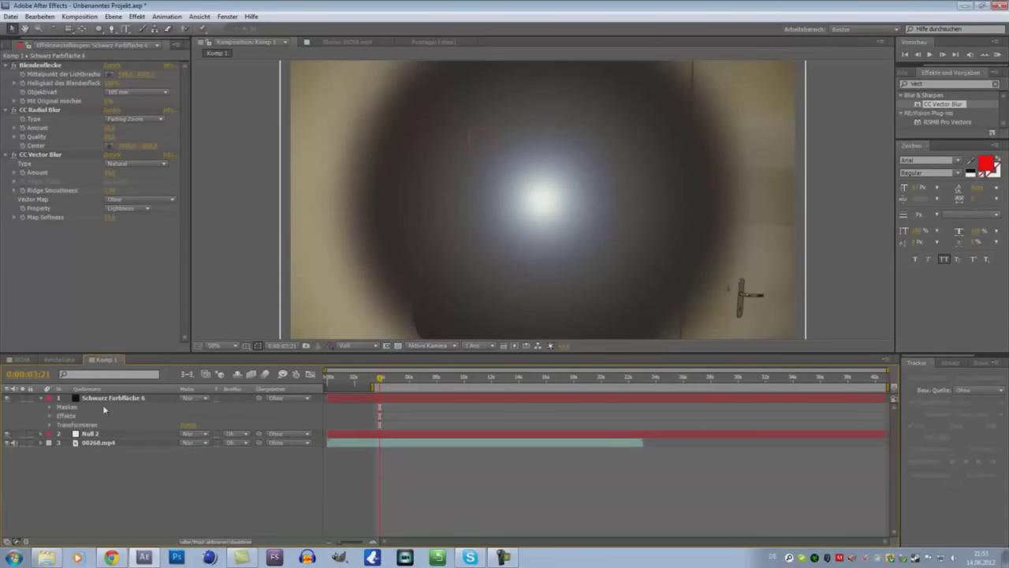
click(201, 397)
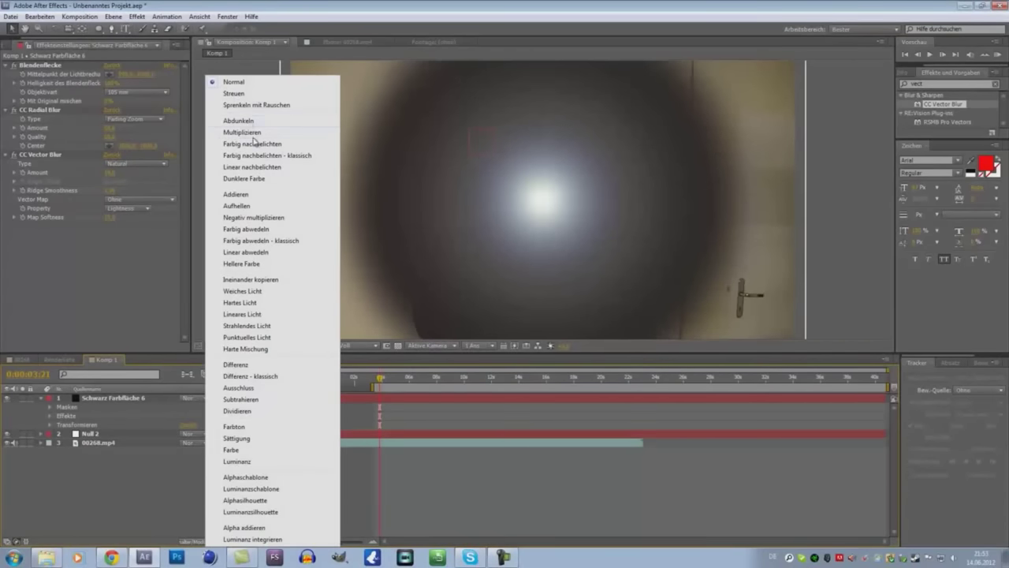
Set the flare solid to Add mode and drag the flare centre onto the jacket.
click(260, 197)
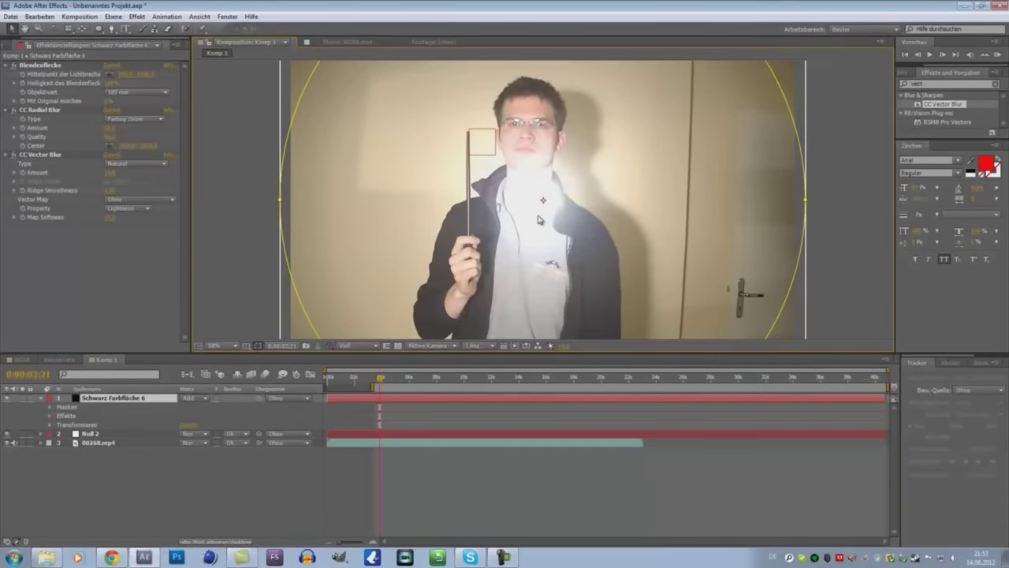
mouse_move(538, 218)
mouse_down()
mouse_move(522, 271)
mouse_move(524, 261)
mouse_move(580, 265)
mouse_up()
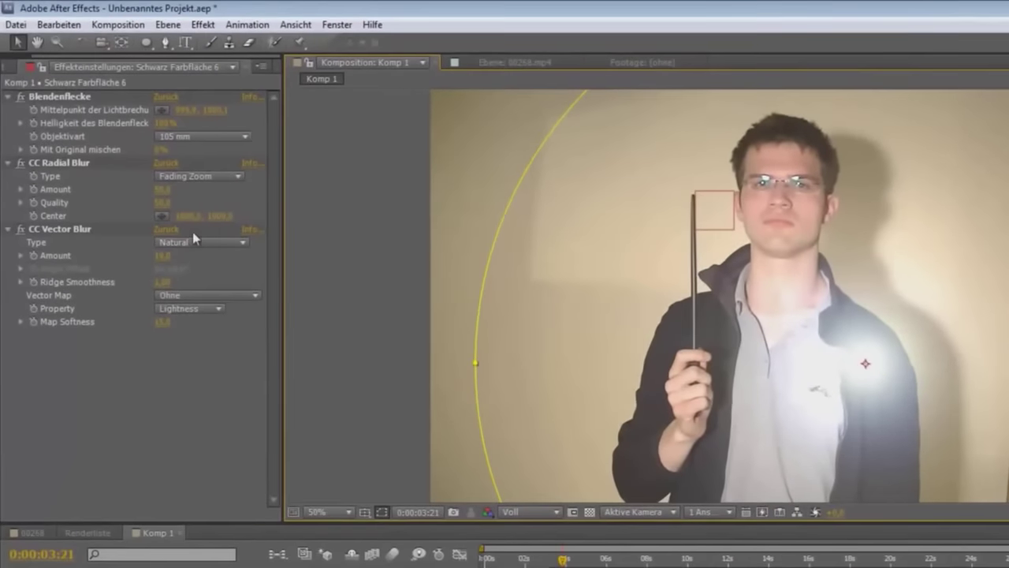
Lower the lens flare brightness and move the flare layer up-left to the stick tip.
click(166, 124)
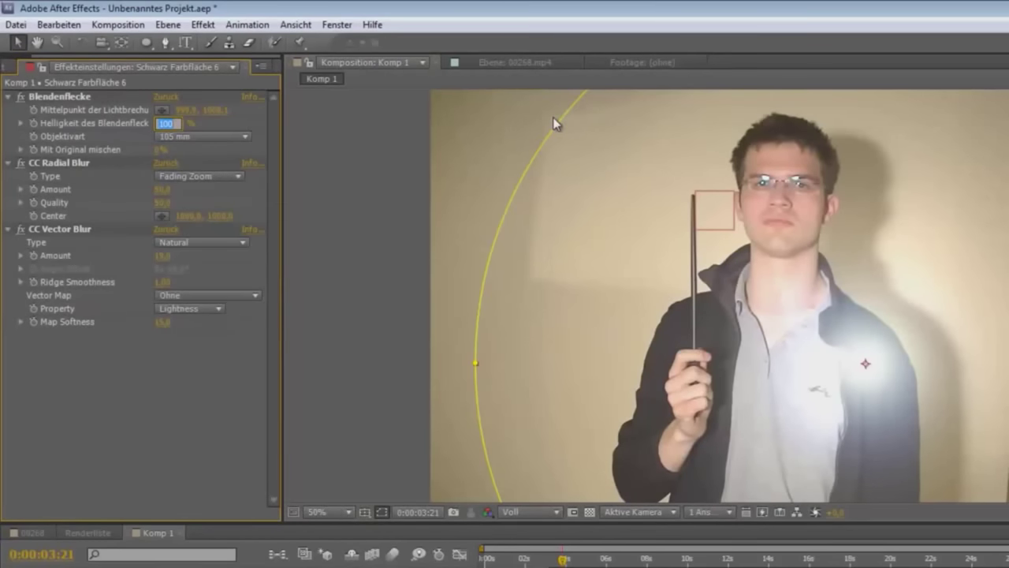
key(Return)
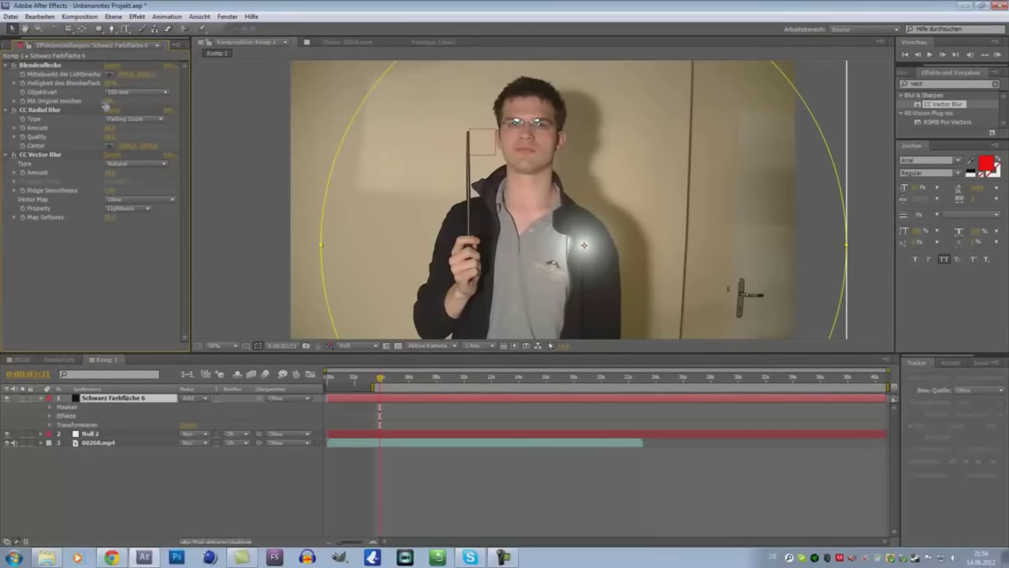
click(112, 82)
key(Return)
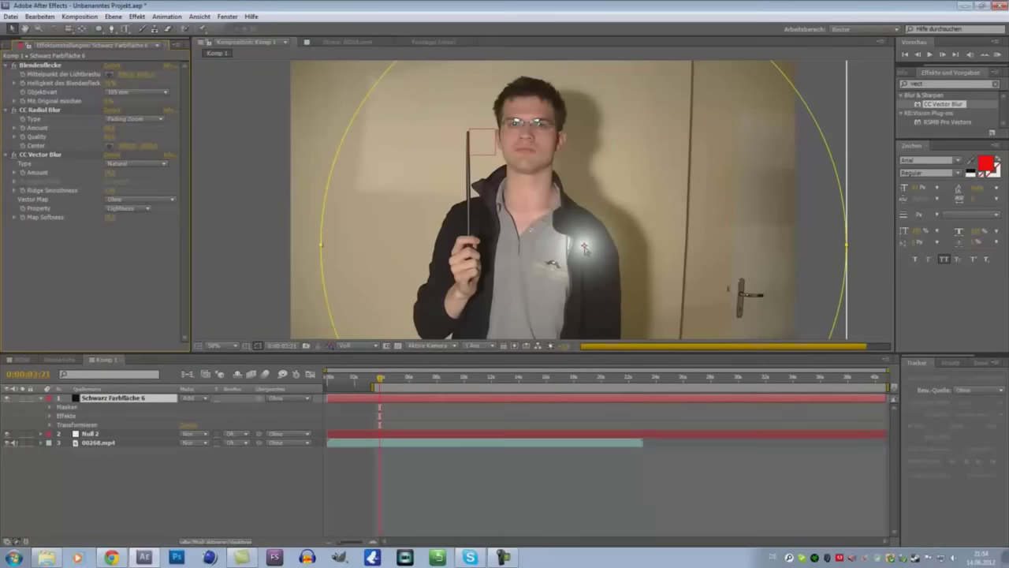
click(584, 248)
drag(585, 248, 468, 134)
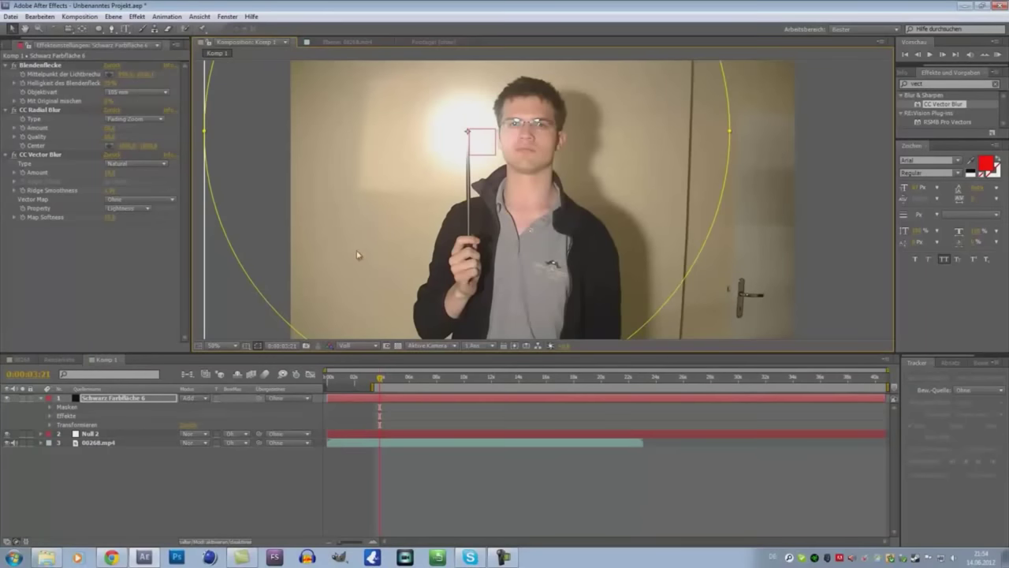
Parent the flare solid to Null 2 with the pickwhip.
click(50, 397)
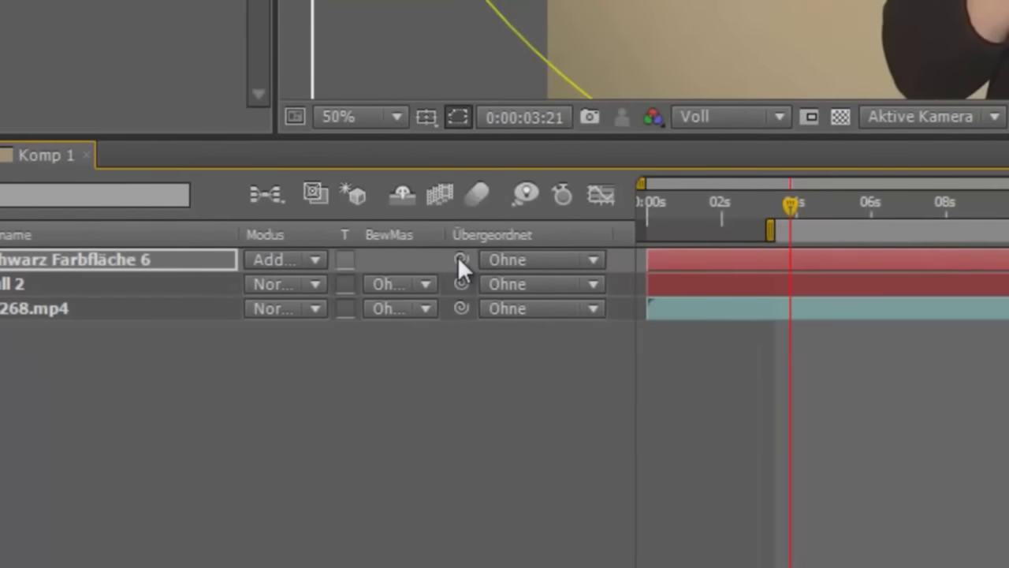
mouse_move(461, 260)
mouse_down()
mouse_move(4, 290)
mouse_move(118, 299)
mouse_move(56, 286)
mouse_up()
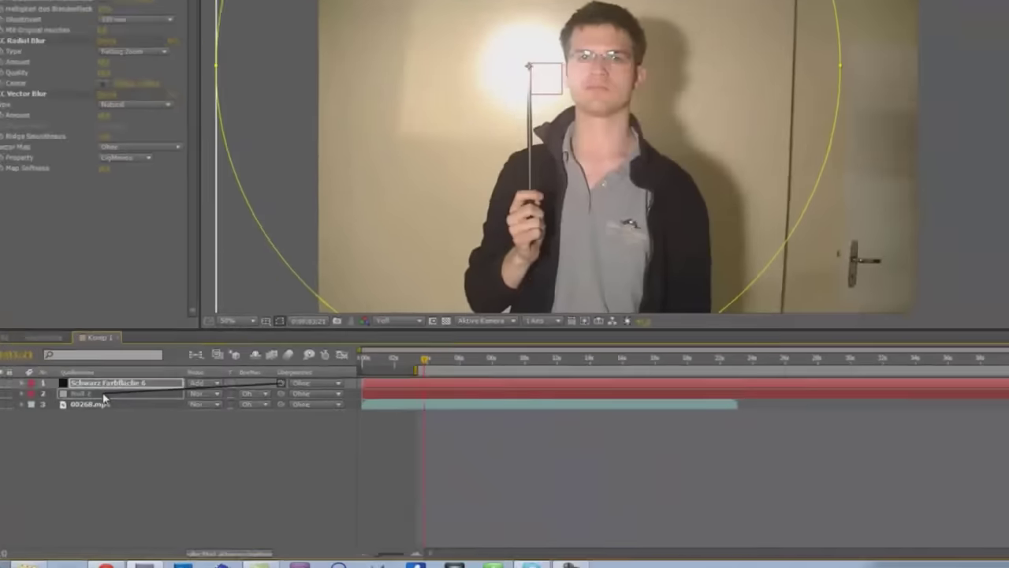
drag(104, 399, 104, 399)
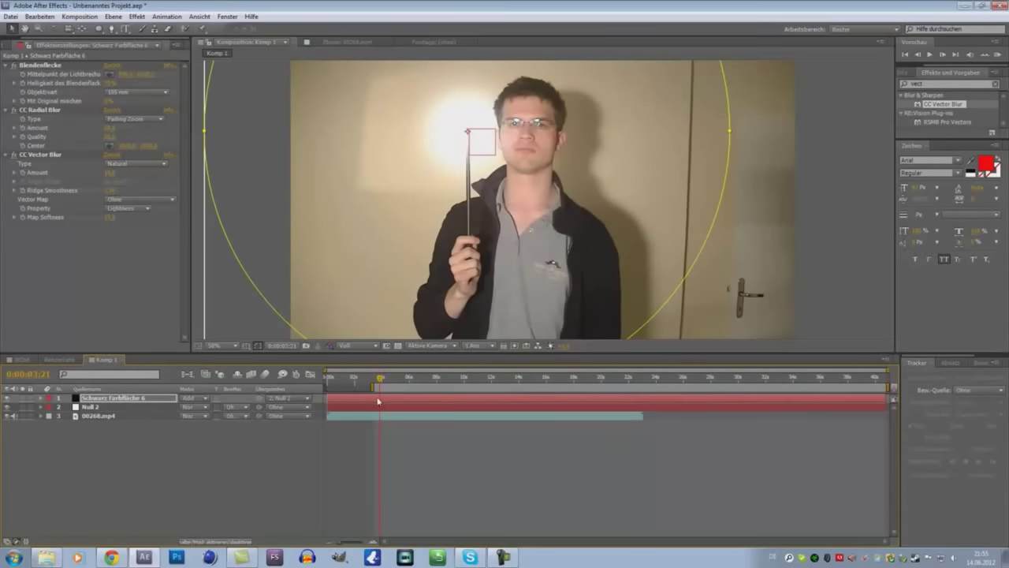
Preview the playback, return to 0:00:03:22, and bring up the Ebene > Neu menu.
key(space)
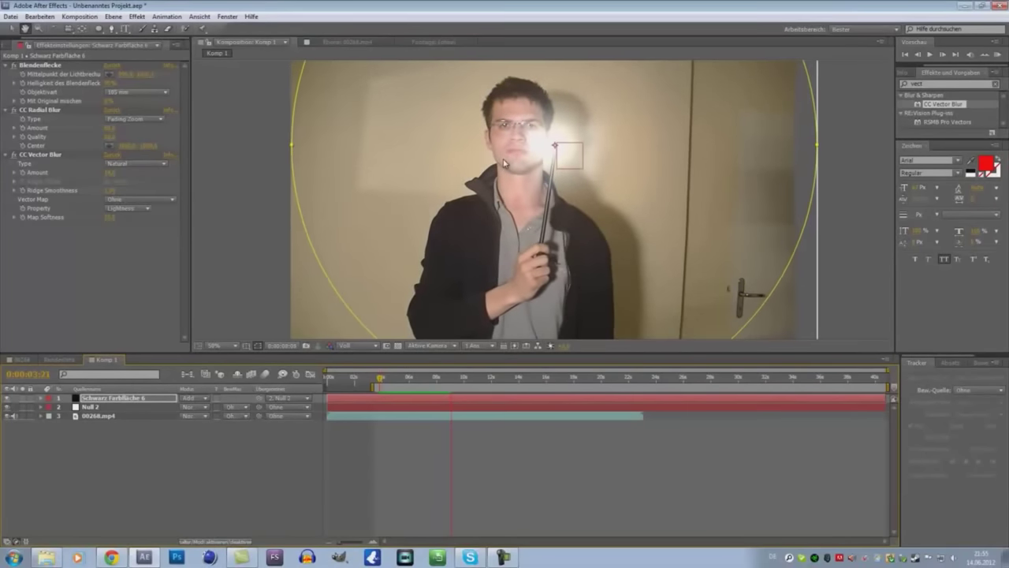
click(379, 378)
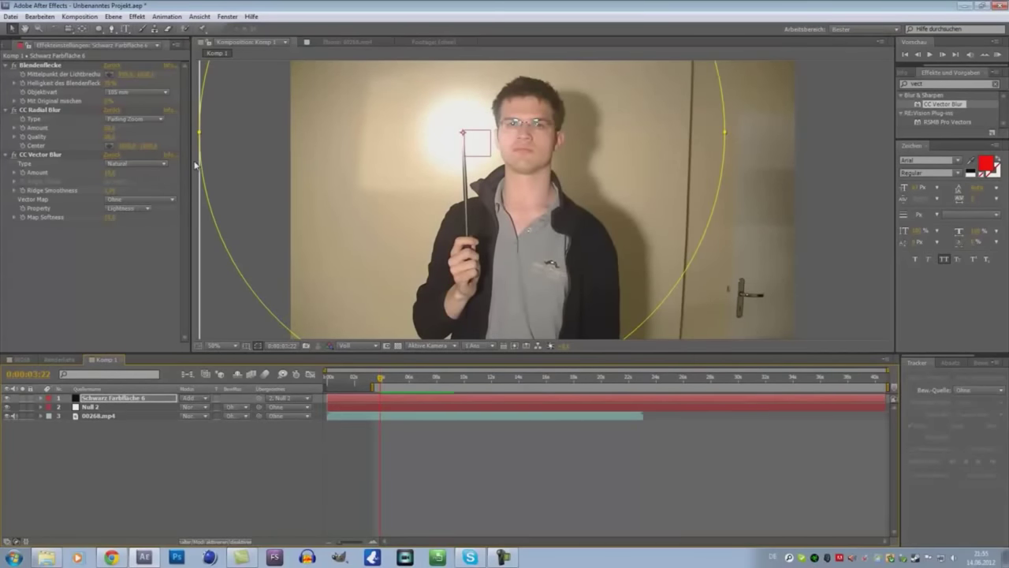
scroll(216, 153, down, 1)
scroll(216, 153, up, 1)
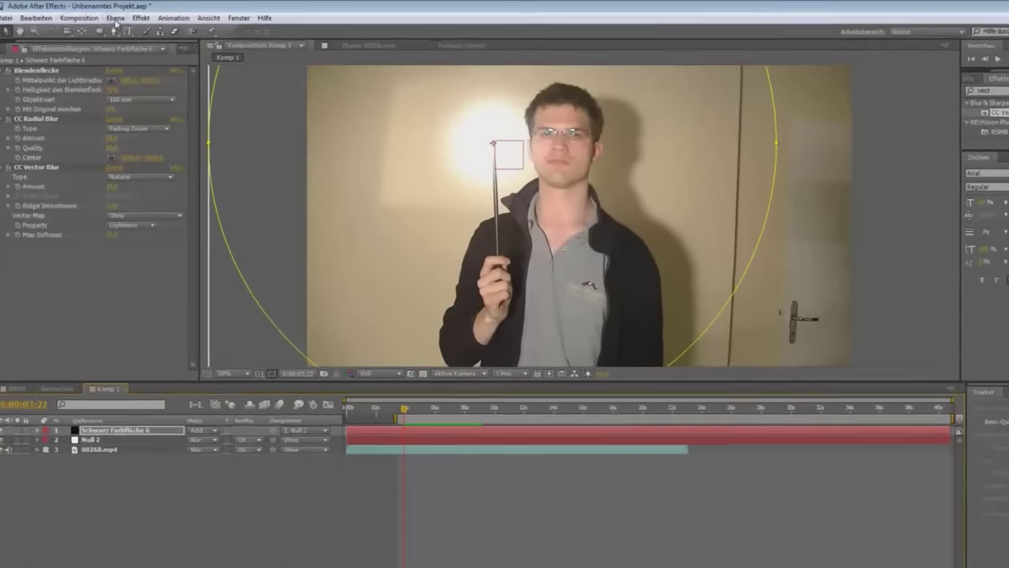
click(114, 17)
mouse_move(143, 48)
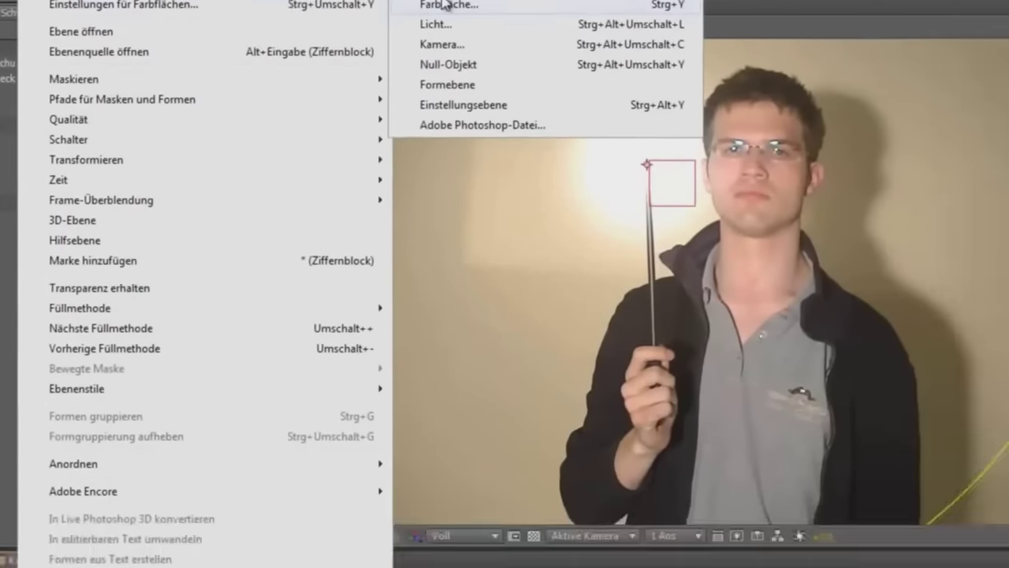
Create a 2000 × 2000 px black solid named Schwarz Farbfläche 7.
click(544, 70)
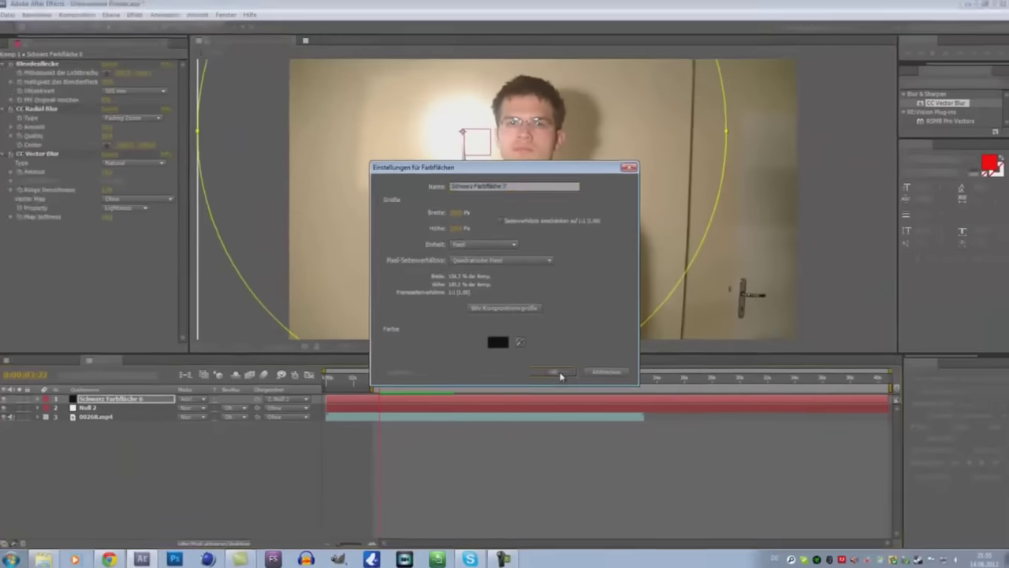
click(590, 411)
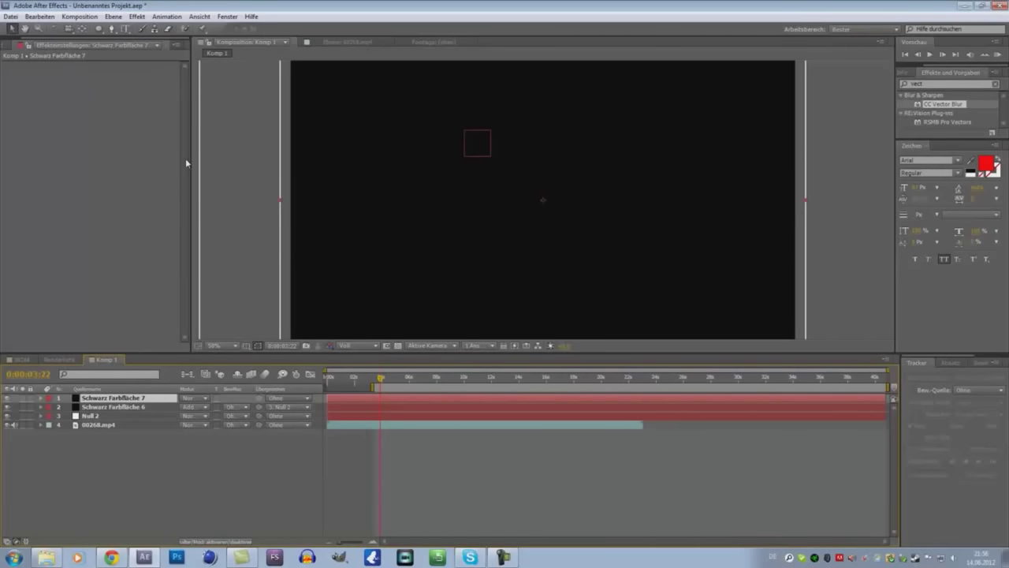
Draw an elliptical Mask 1 on Schwarz Farbfläche 7 and set its mode to Subtrahieren.
click(97, 30)
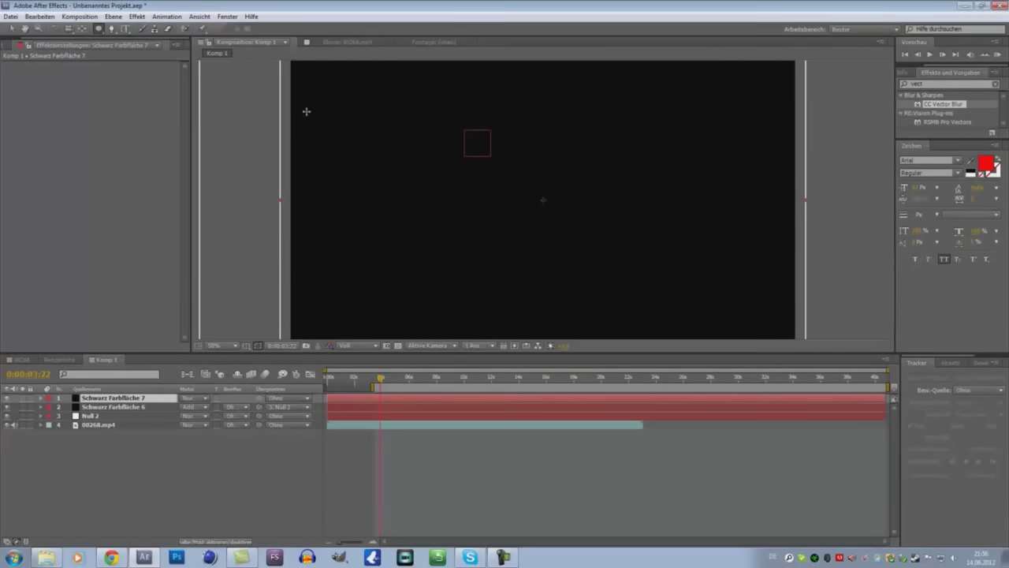
key(comma)
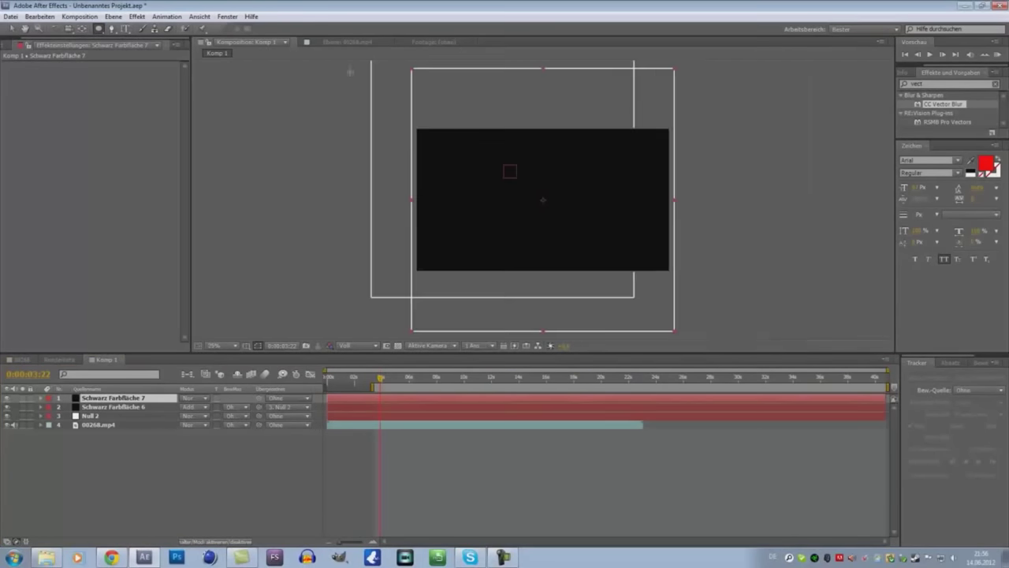
mouse_move(433, 142)
mouse_down()
mouse_move(614, 263)
mouse_move(581, 270)
mouse_up()
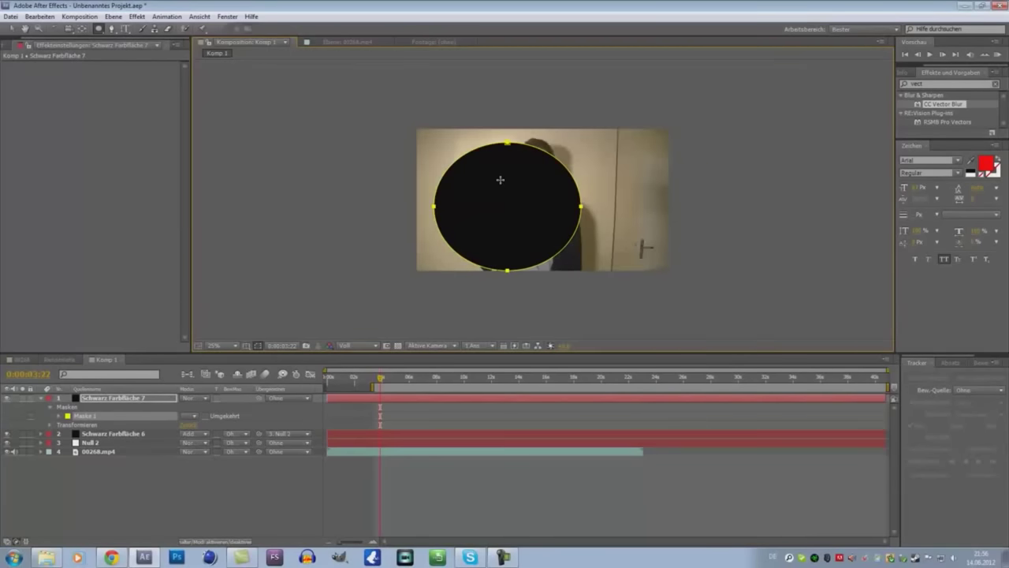
key(period)
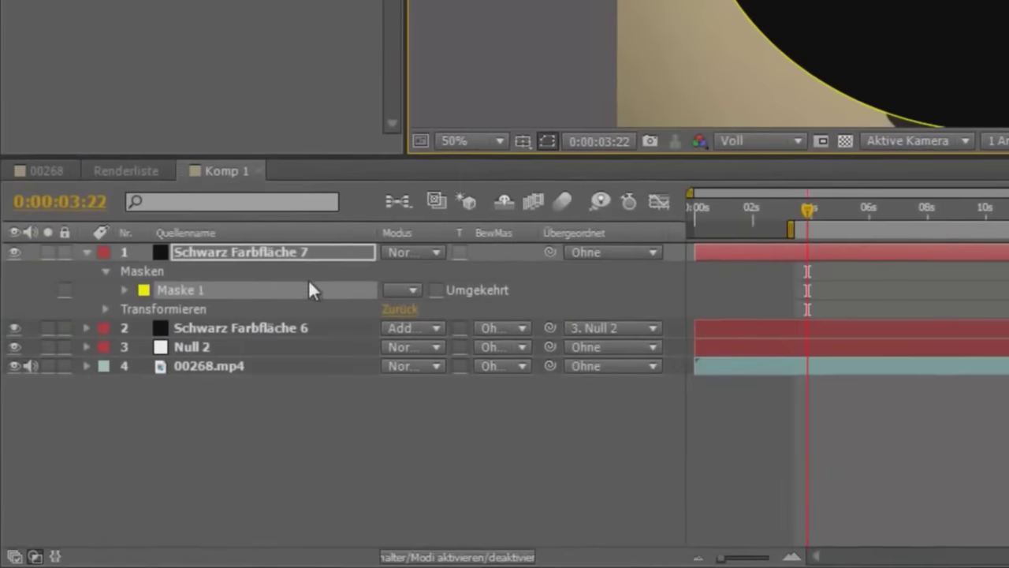
click(408, 290)
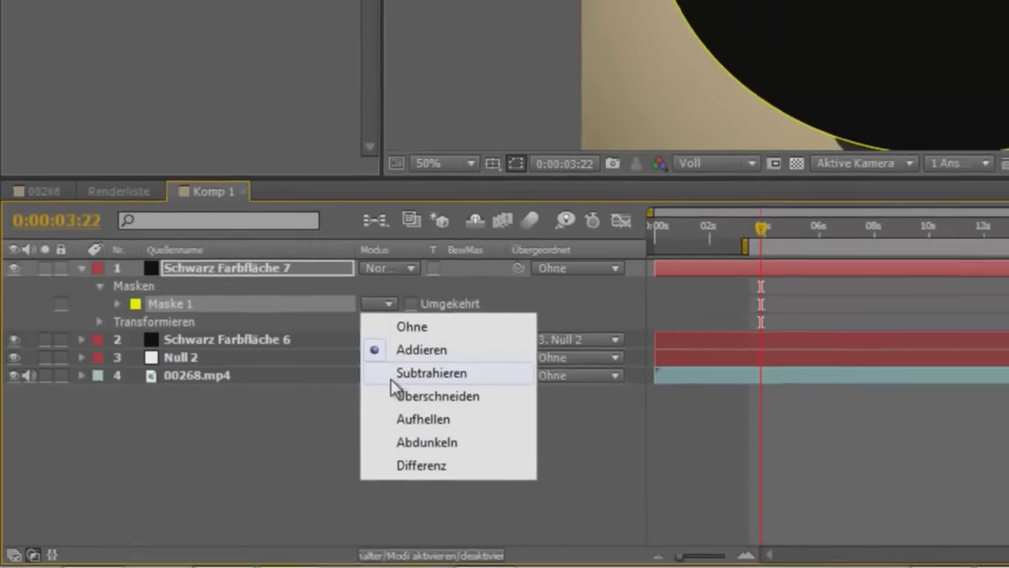
click(415, 366)
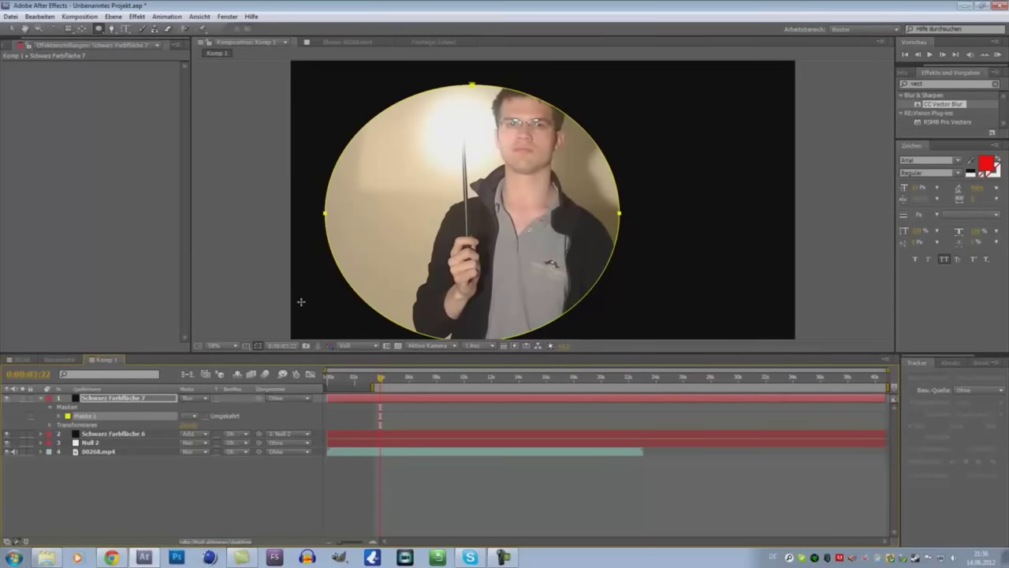
Scrub Mask 1's expansion to -34 px and add a feather keyframe.
click(57, 420)
click(58, 416)
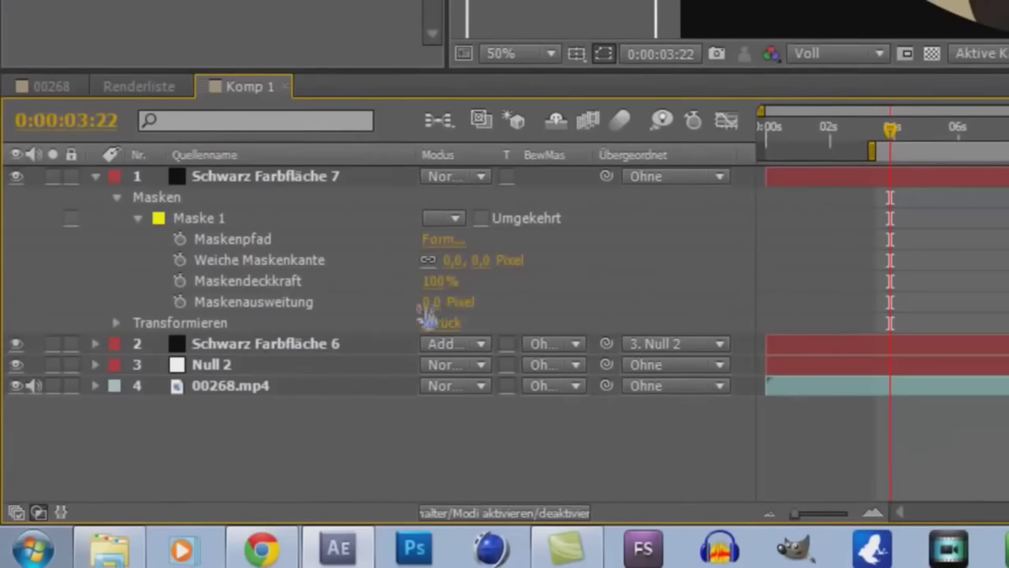
click(329, 308)
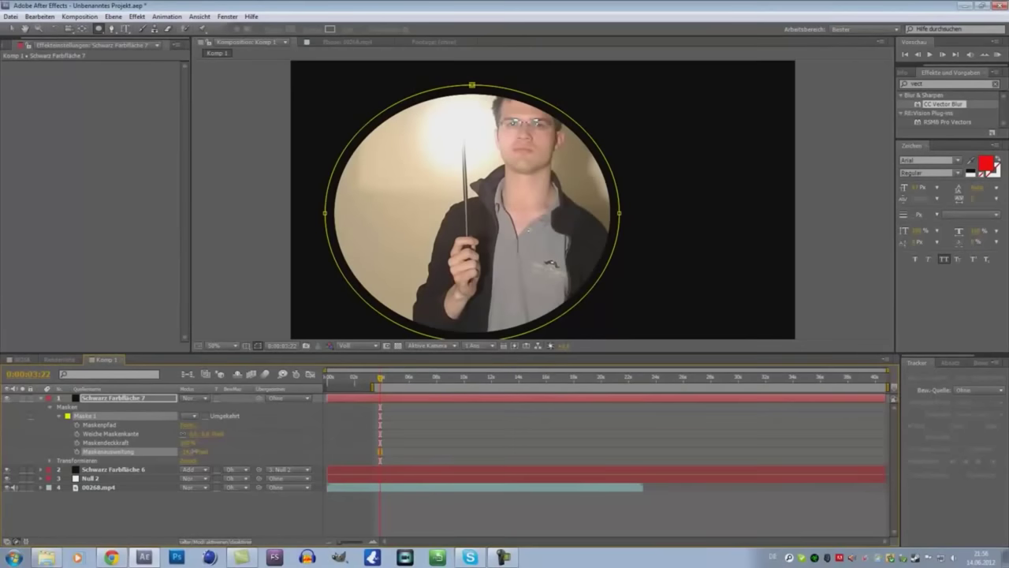
drag(189, 453, 186, 456)
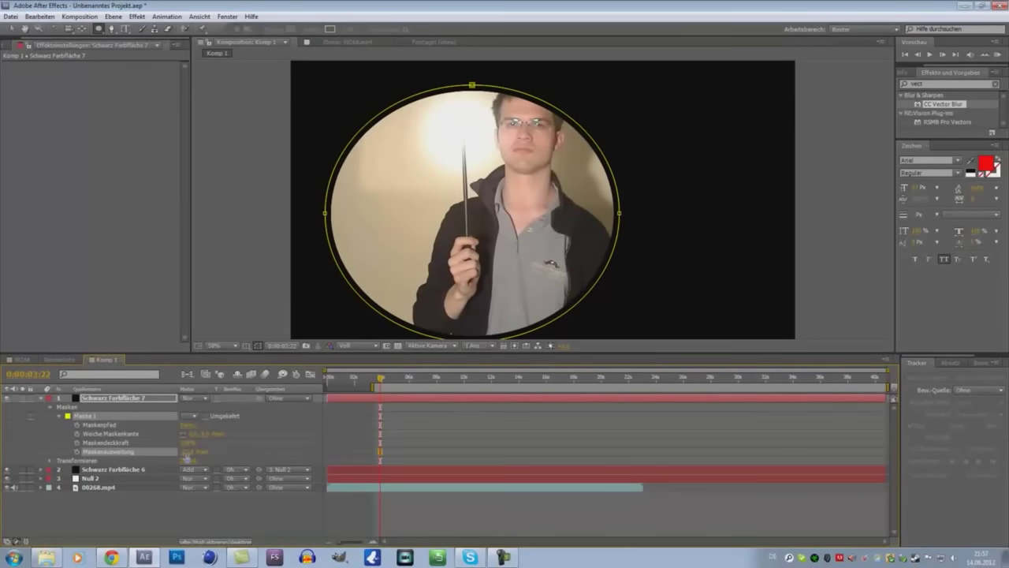
drag(190, 452, 188, 457)
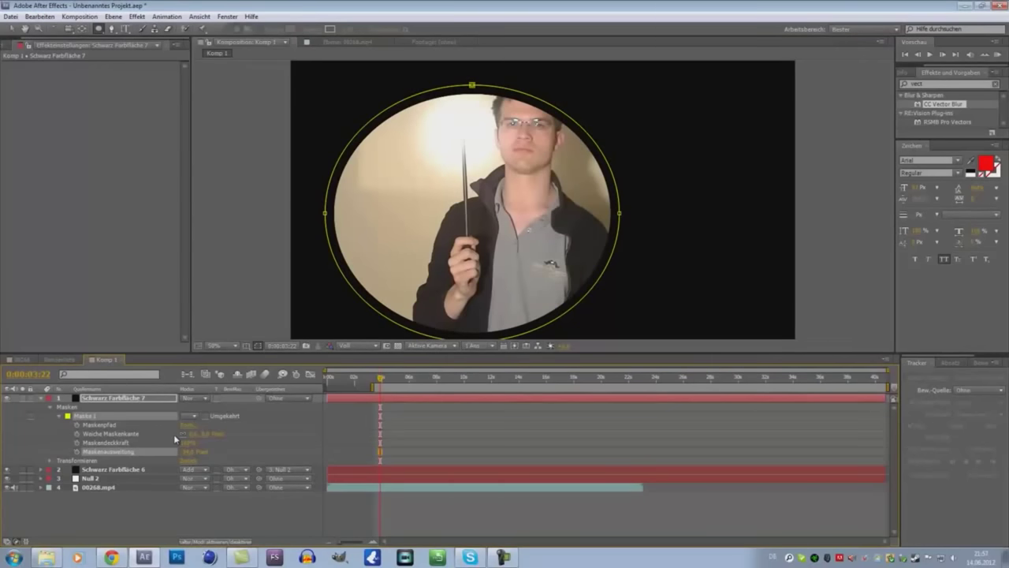
key(alt+shift+f)
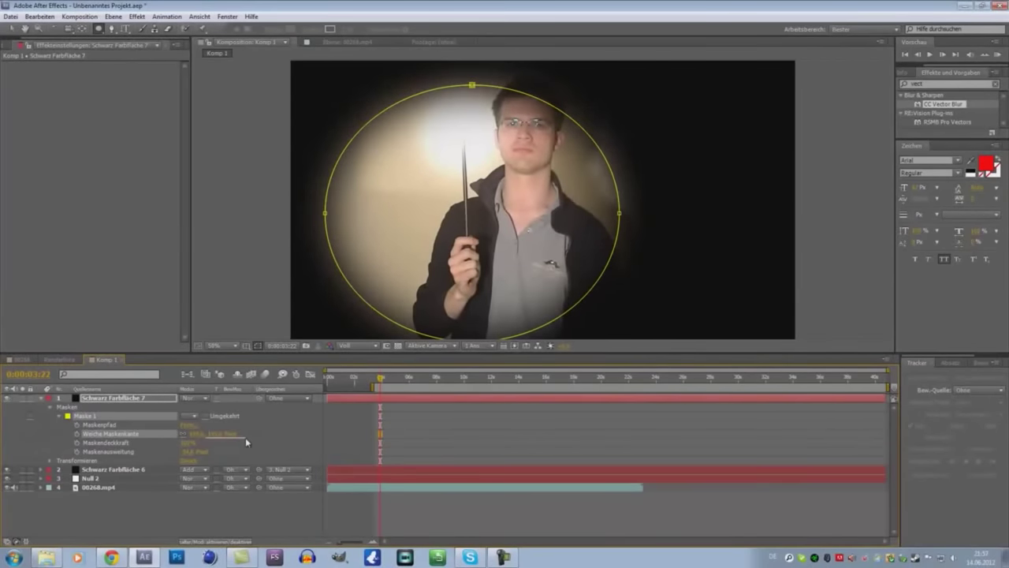
Raise the oval mask's feather further and show its mask path in the viewer.
click(197, 433)
click(223, 525)
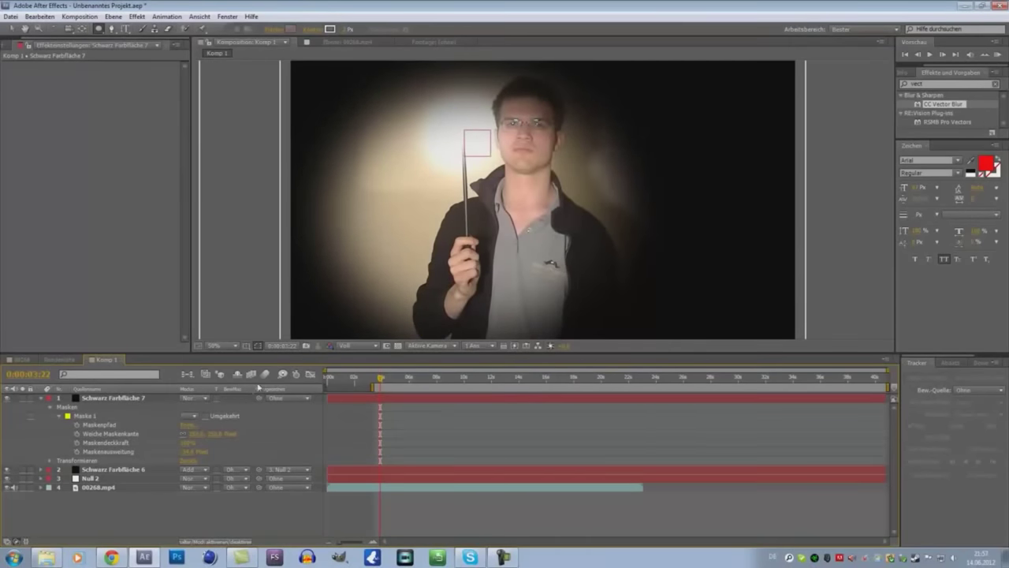
click(154, 425)
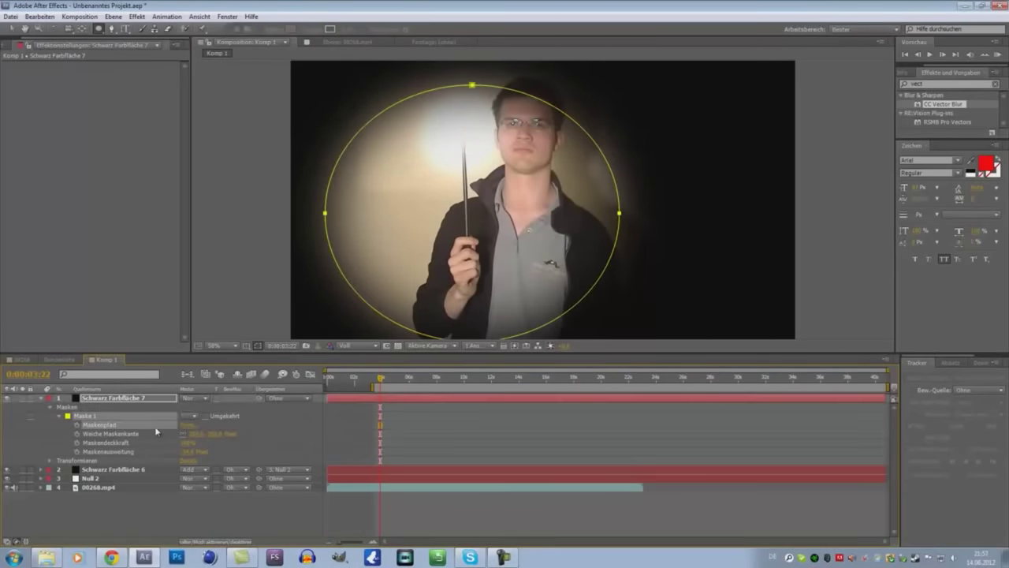
click(472, 211)
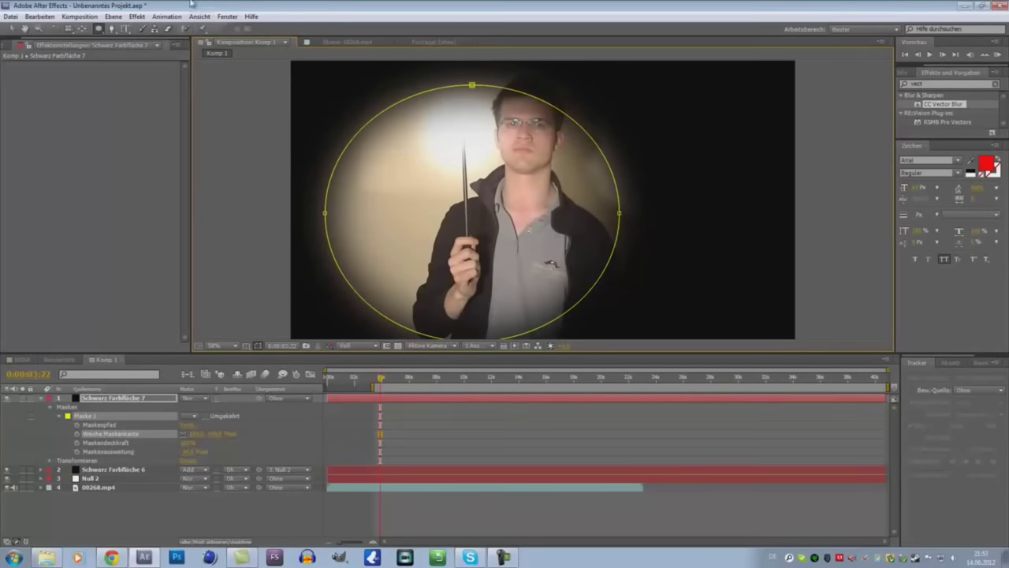
Select the black vignette solid and move it up and left into position.
key(v)
click(473, 175)
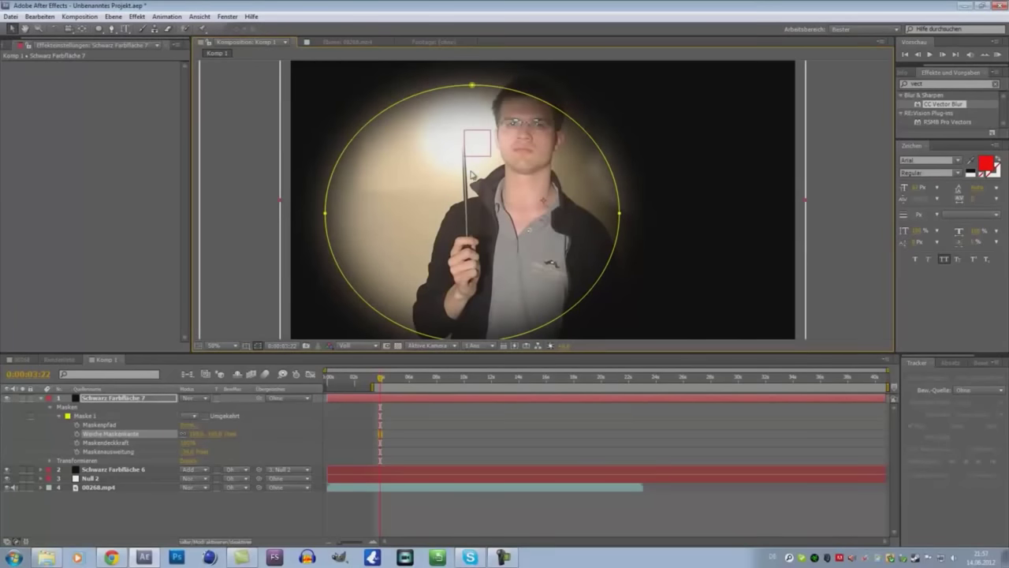
mouse_move(476, 201)
mouse_down()
mouse_move(392, 138)
mouse_move(445, 167)
mouse_up()
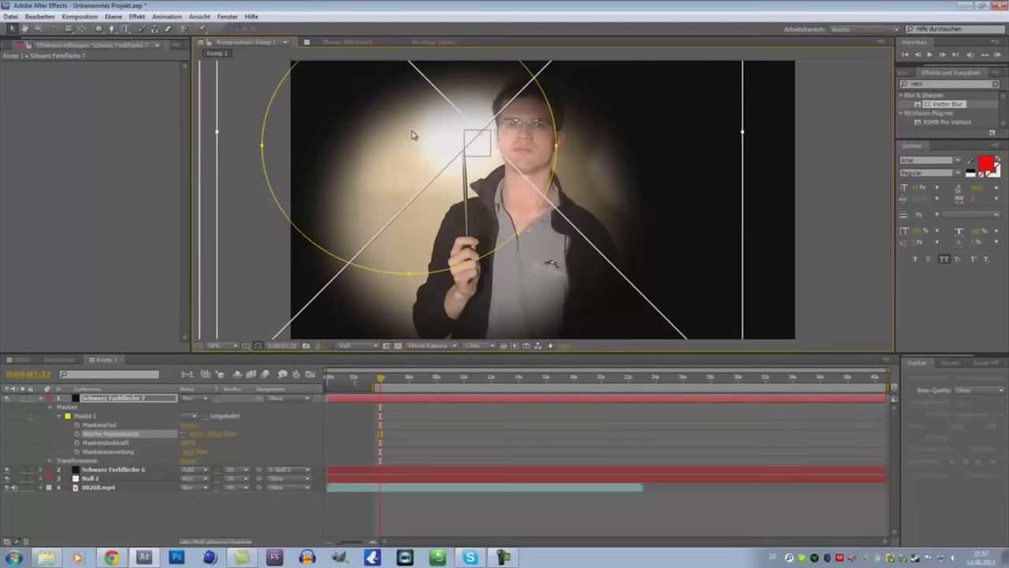
drag(445, 167, 472, 166)
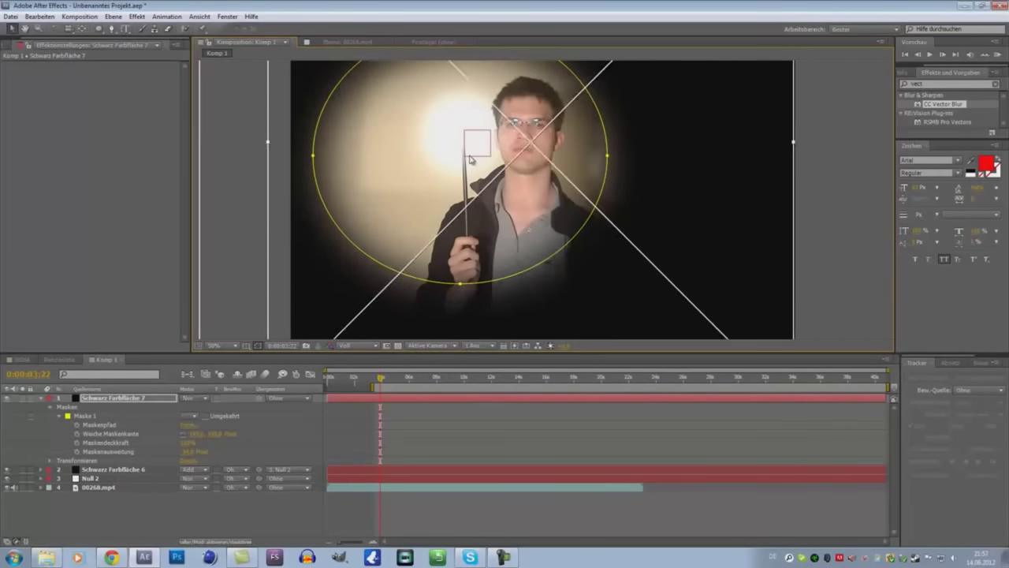
key(comma)
key(period)
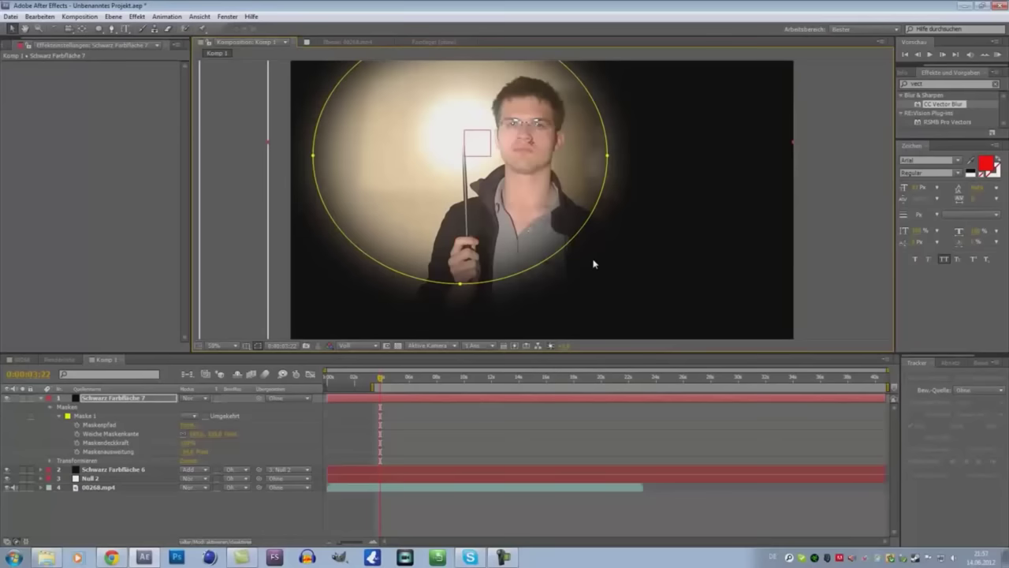
key(comma)
drag(565, 194, 530, 168)
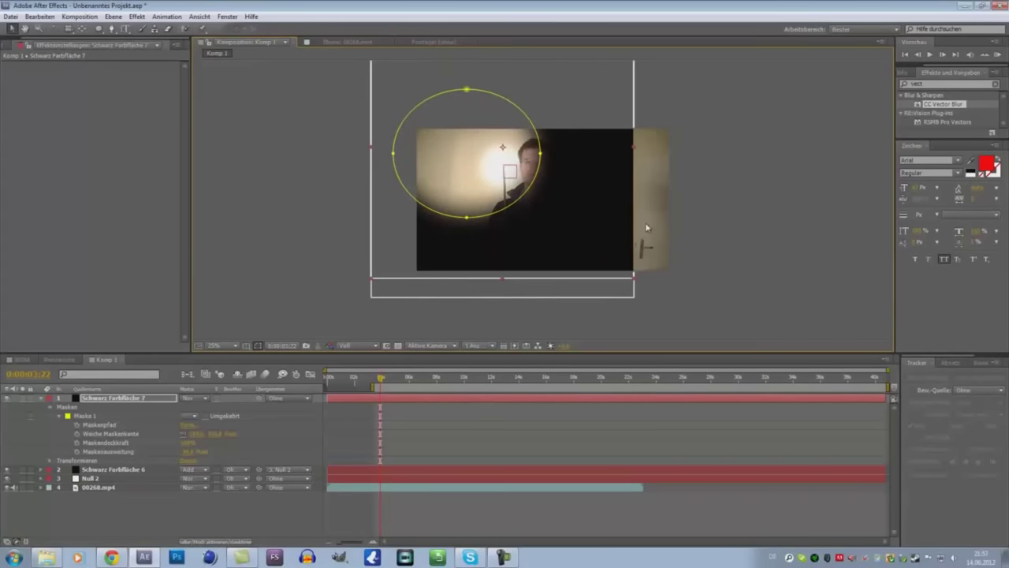
key(period)
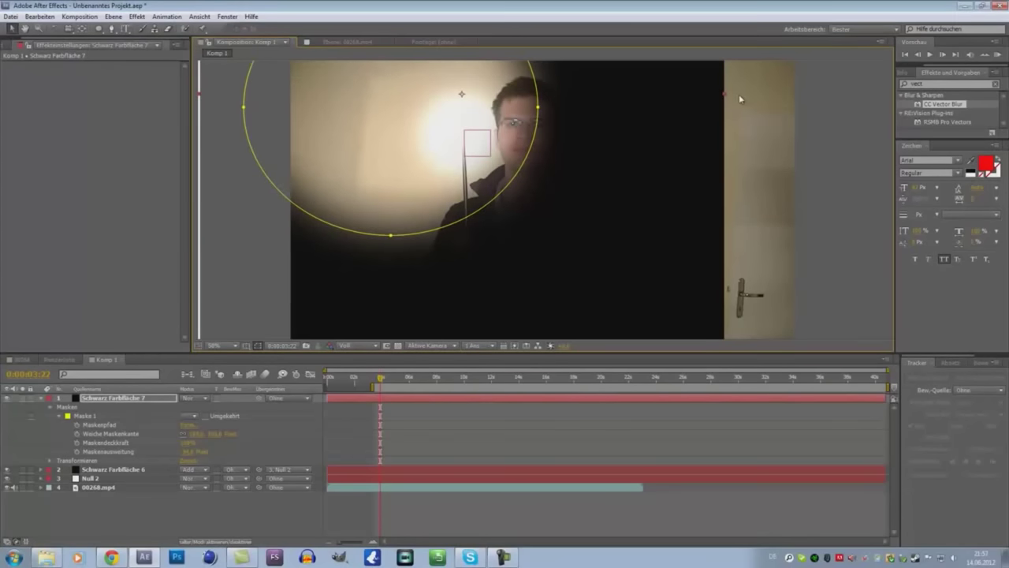
Undo an accidental stretch and centre the vignette circle on the man's face.
drag(723, 96, 823, 104)
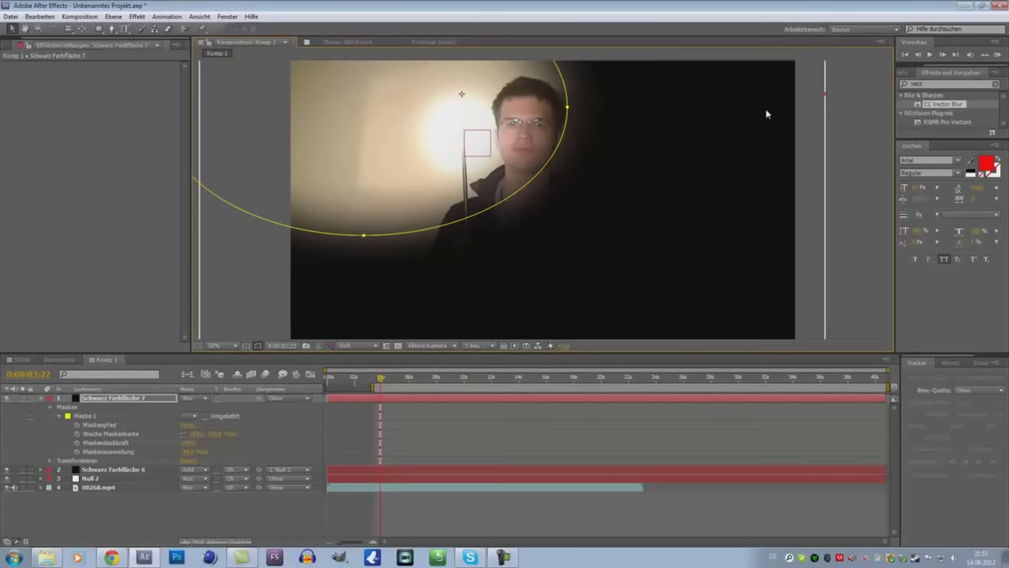
key(ctrl+z)
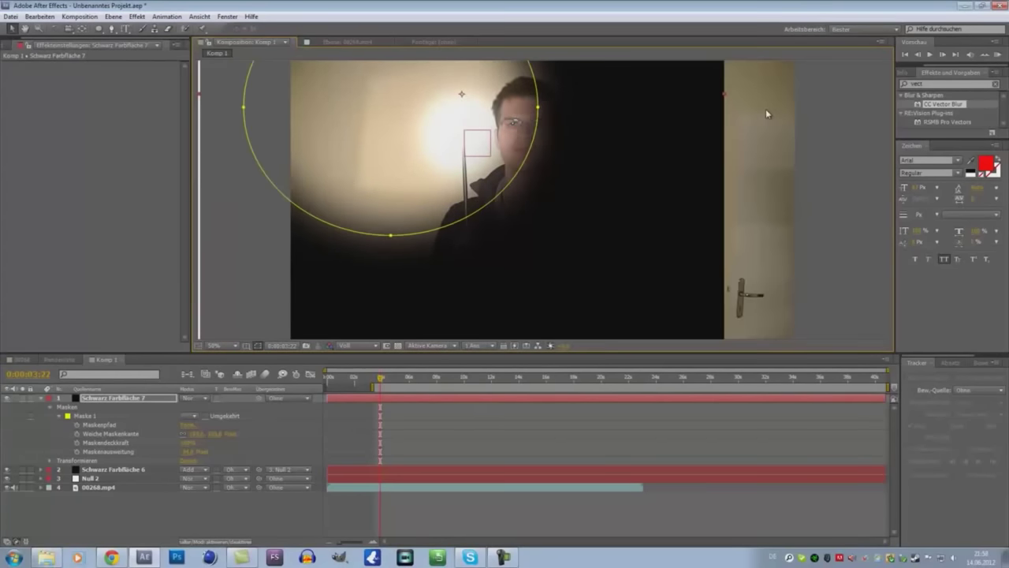
drag(429, 107, 508, 152)
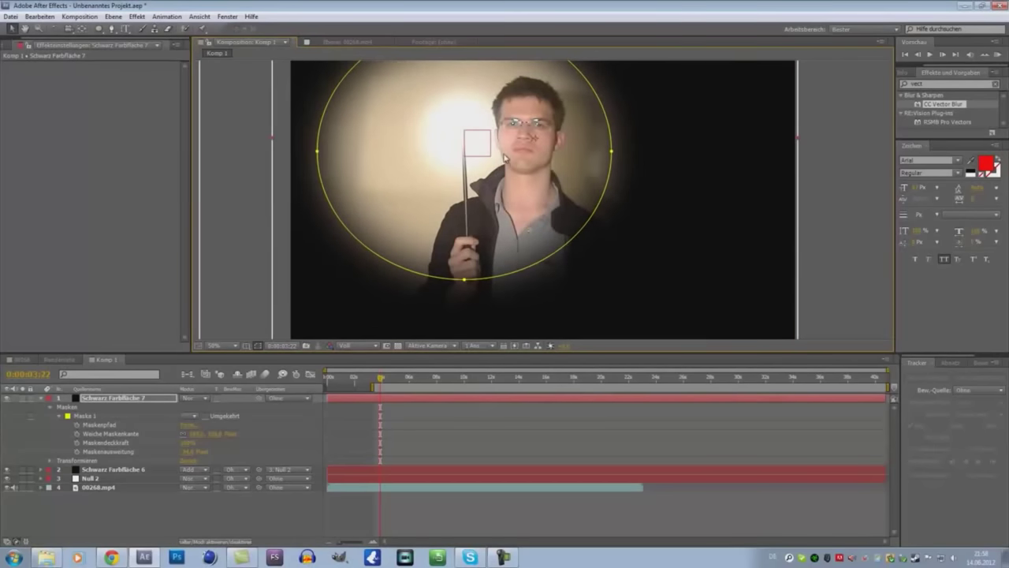
key(comma)
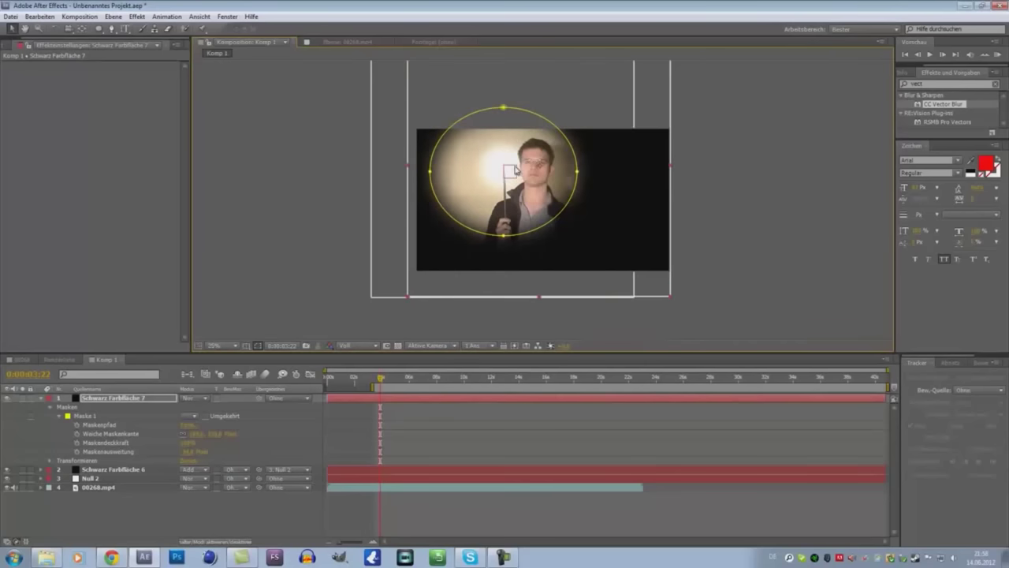
key(period)
Parent the vignette solid to Null 2 and collapse its mask properties.
key(comma)
drag(258, 399, 111, 481)
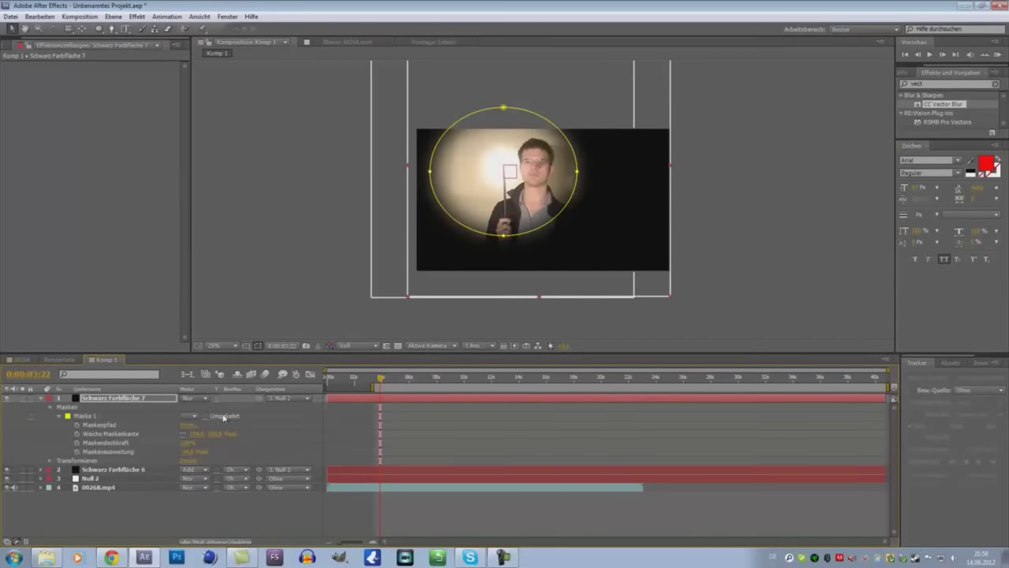
click(39, 400)
click(219, 477)
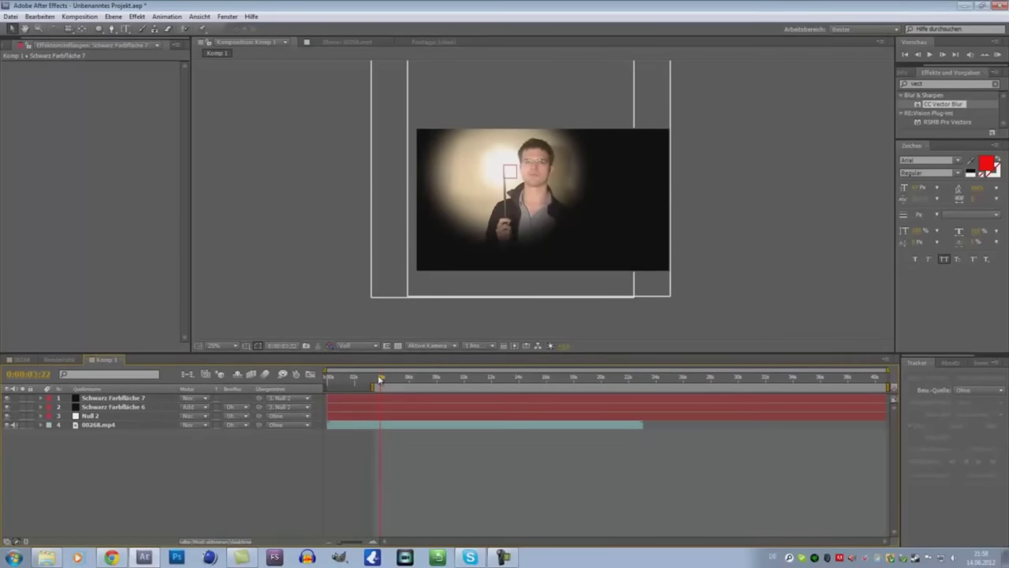
Scrub and preview the timeline to confirm the vignette follows the stick.
drag(381, 379, 392, 380)
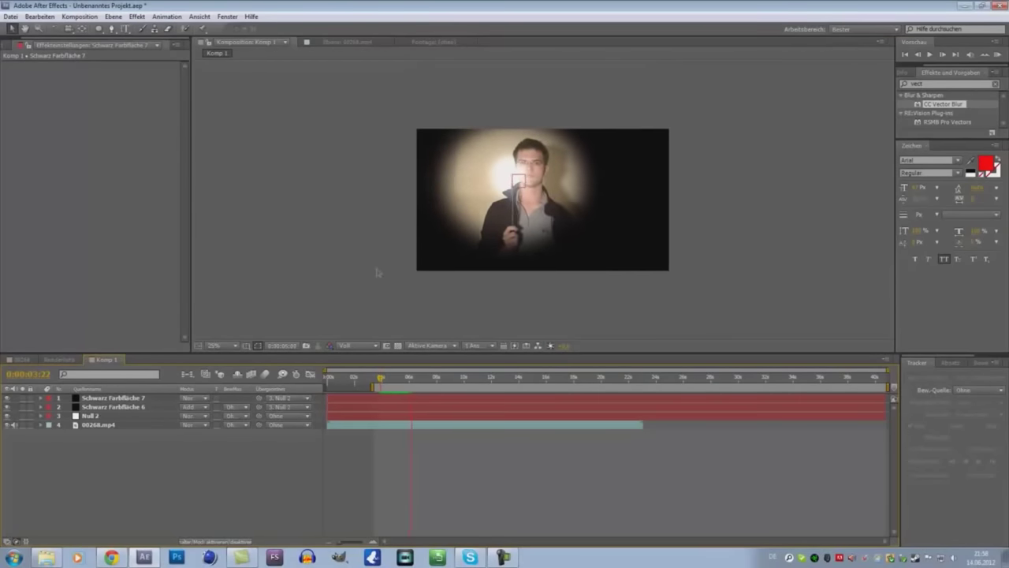
key(space)
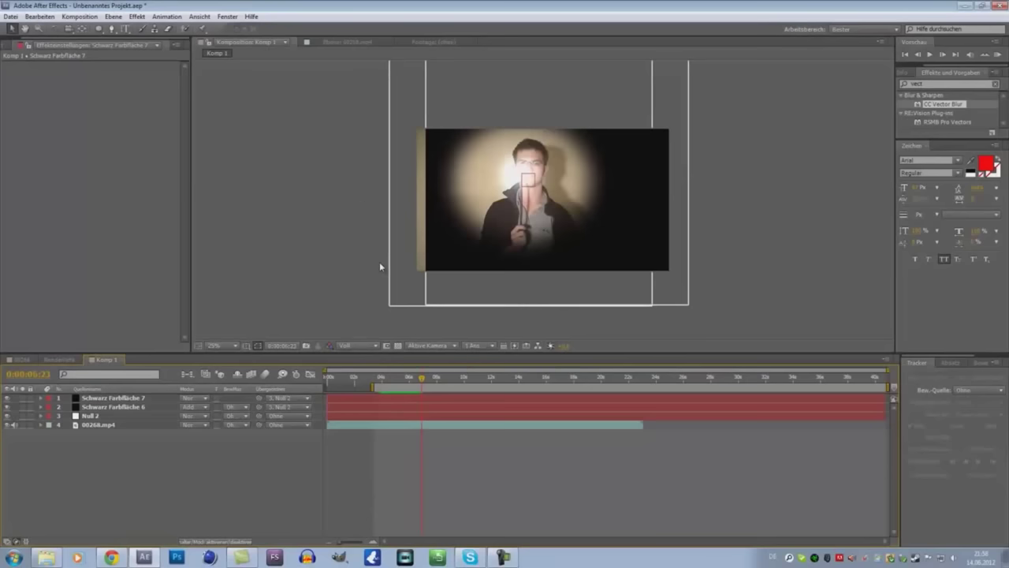
key(period)
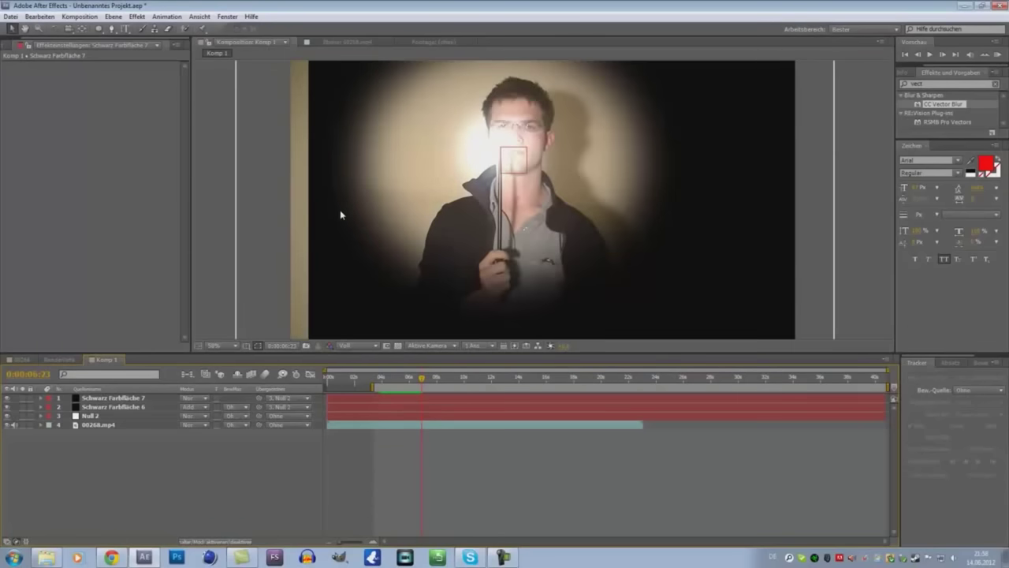
click(340, 215)
Widen the vignette solid horizontally and pull the mask's left side inward.
key(comma)
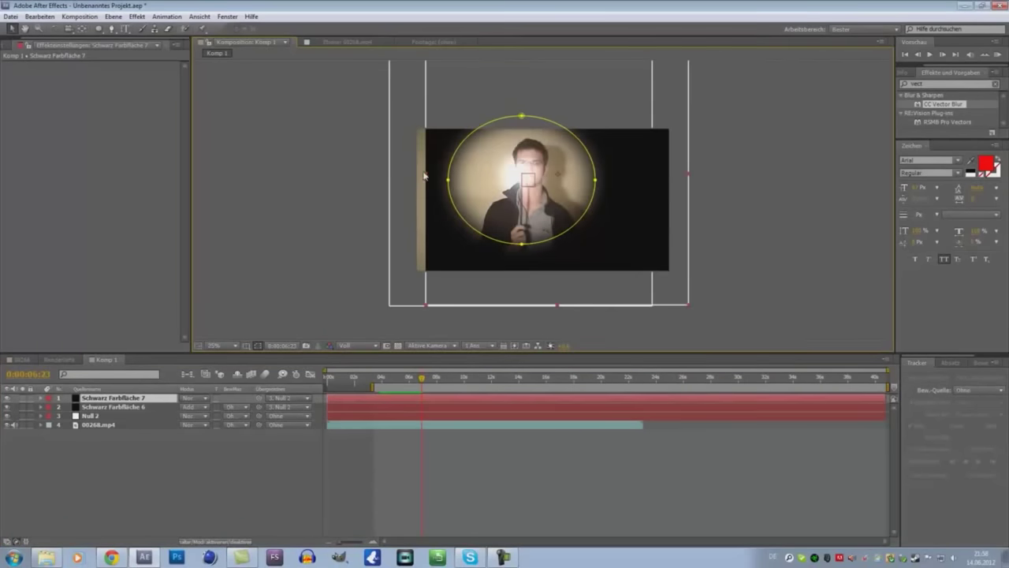
drag(424, 176, 373, 170)
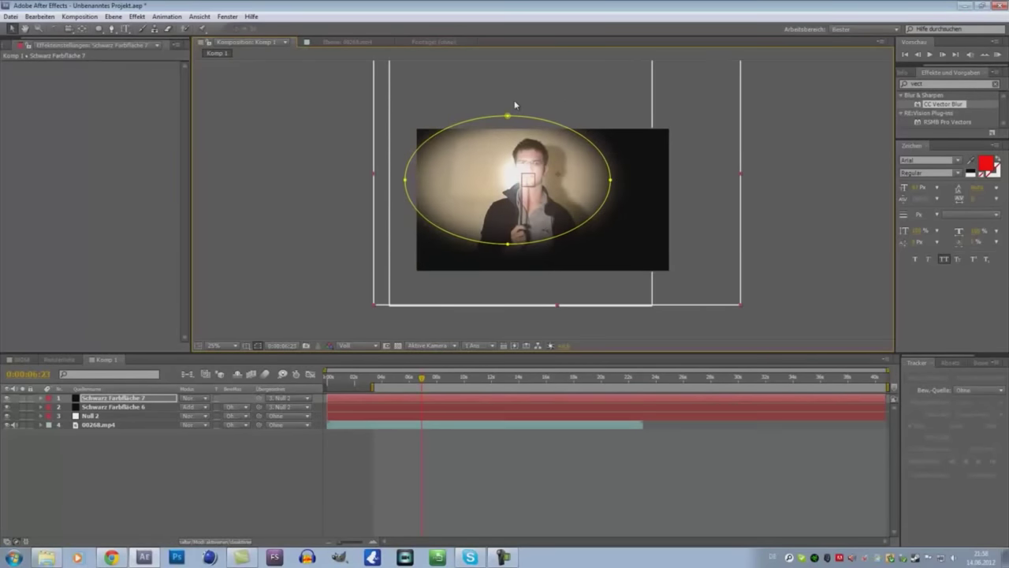
key(comma)
key(period)
key(period)
key(period)
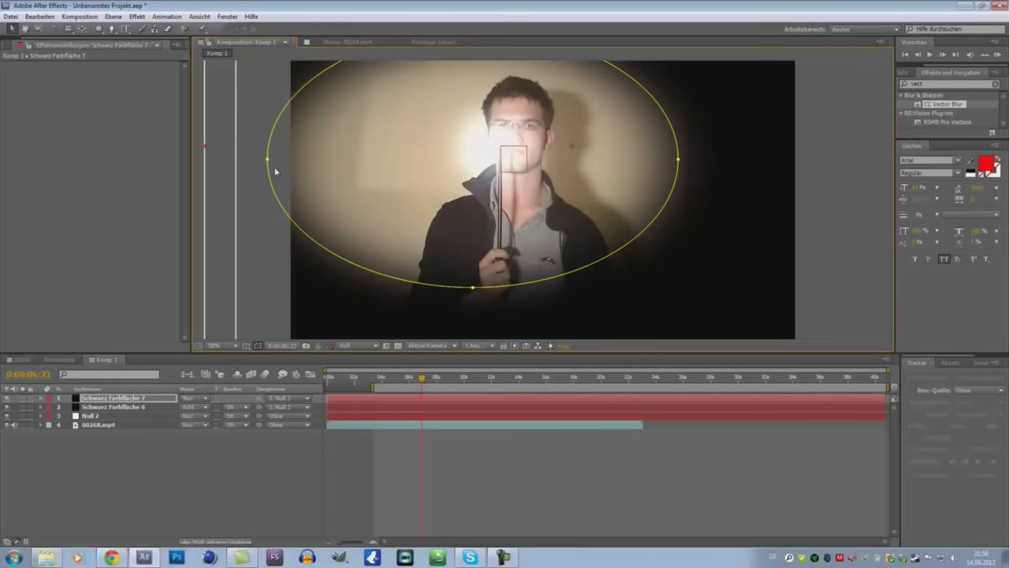
drag(268, 160, 328, 157)
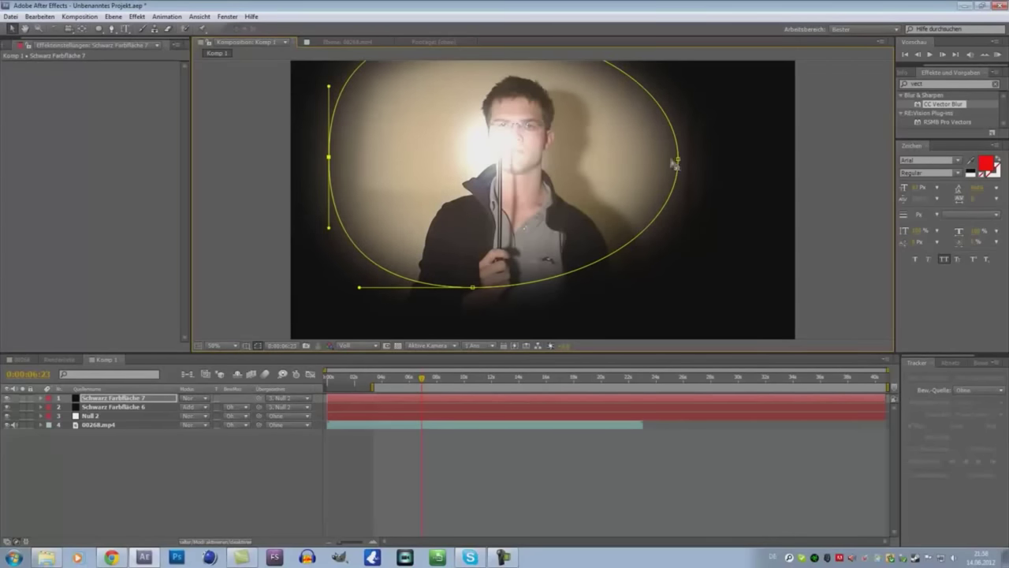
Pull the mask's right side inward and adjust its top, right and bottom vertices.
drag(678, 161, 615, 157)
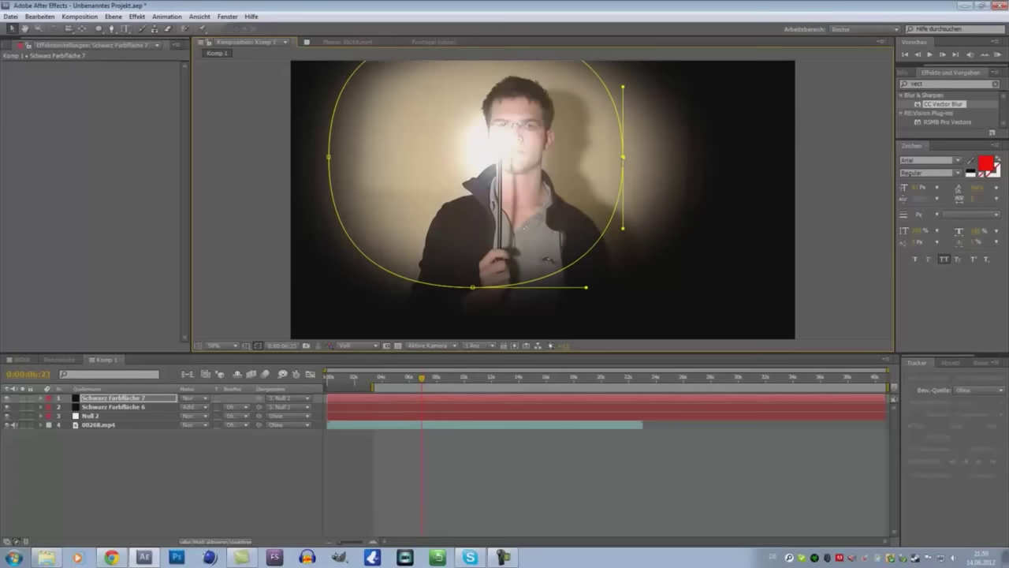
key(comma)
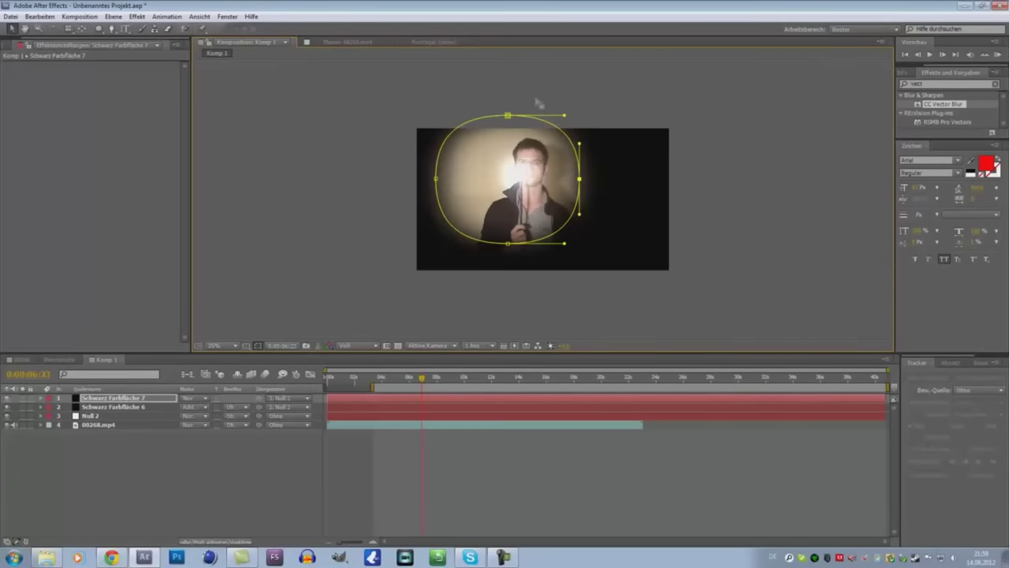
drag(509, 117, 507, 124)
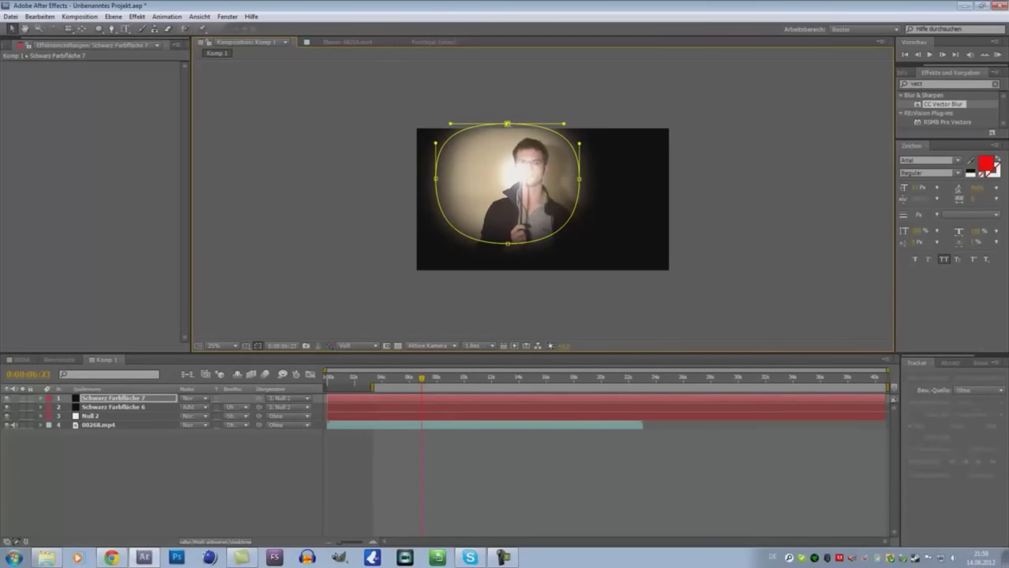
drag(580, 178, 584, 178)
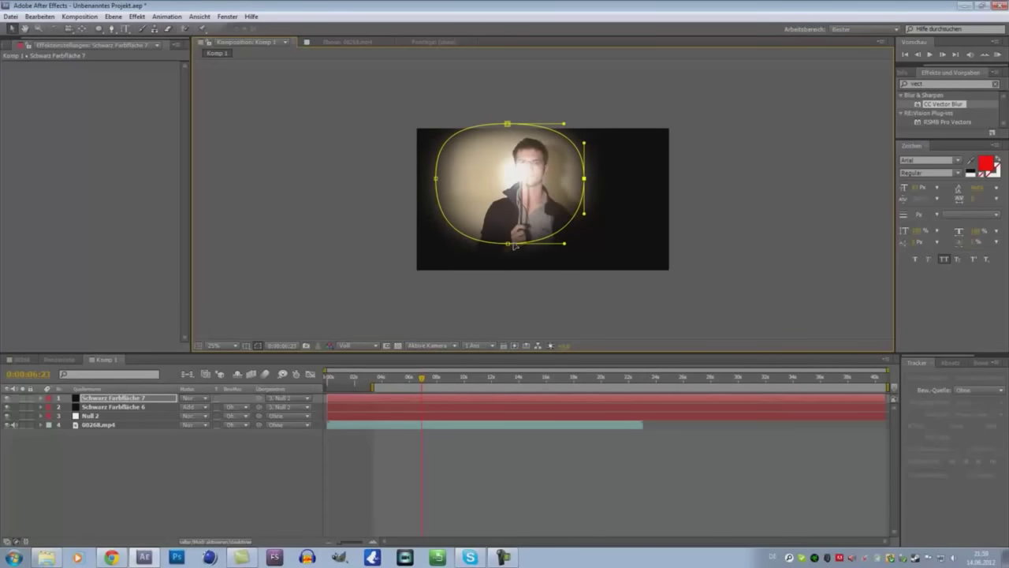
drag(508, 243, 504, 251)
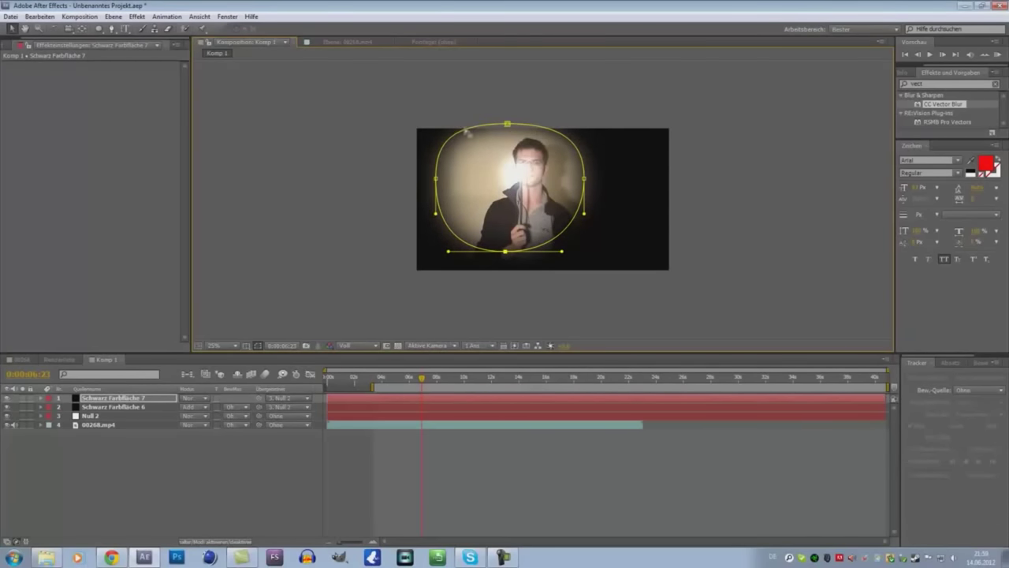
mouse_move(507, 124)
mouse_down()
mouse_move(511, 103)
mouse_move(509, 112)
mouse_up()
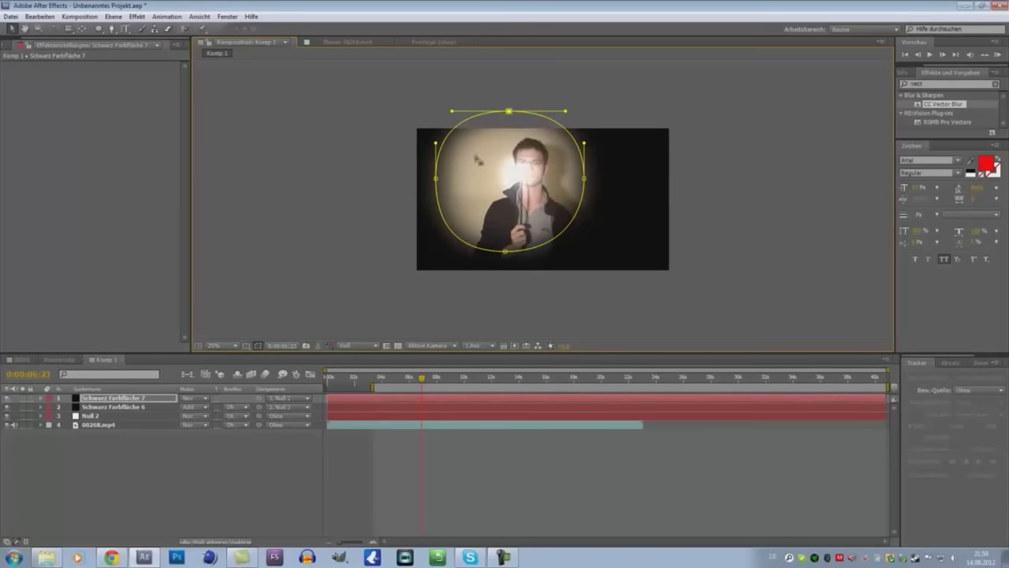
Flatten the mask's top and bottom curves, widen both sides slightly, then deselect the solid.
drag(510, 115, 510, 117)
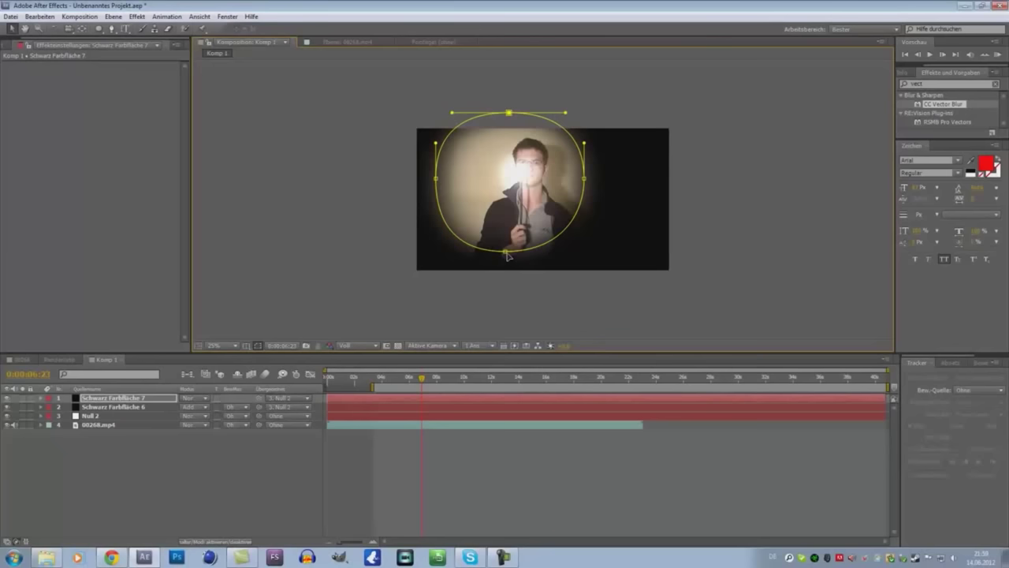
drag(507, 254, 507, 251)
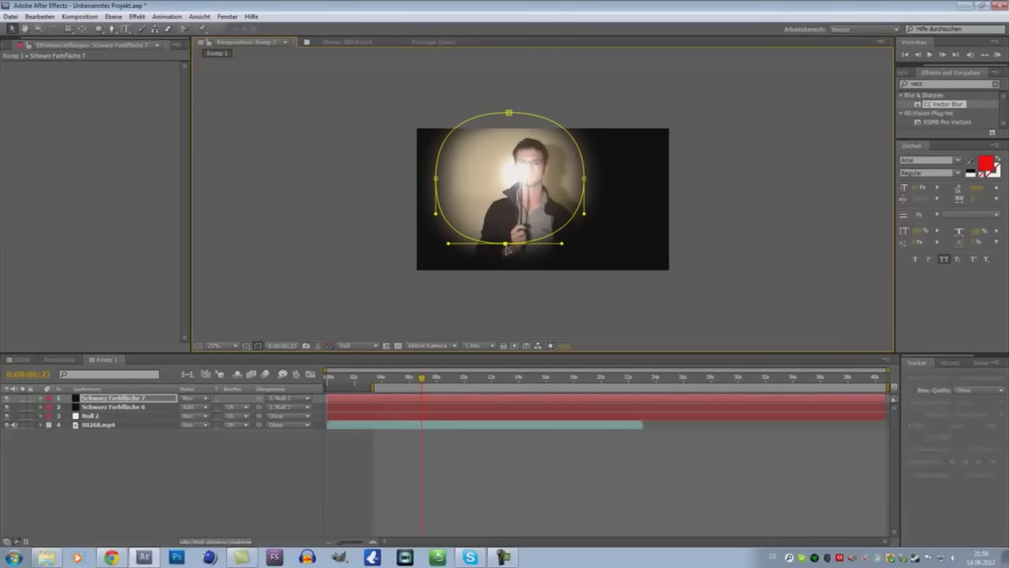
drag(507, 251, 511, 249)
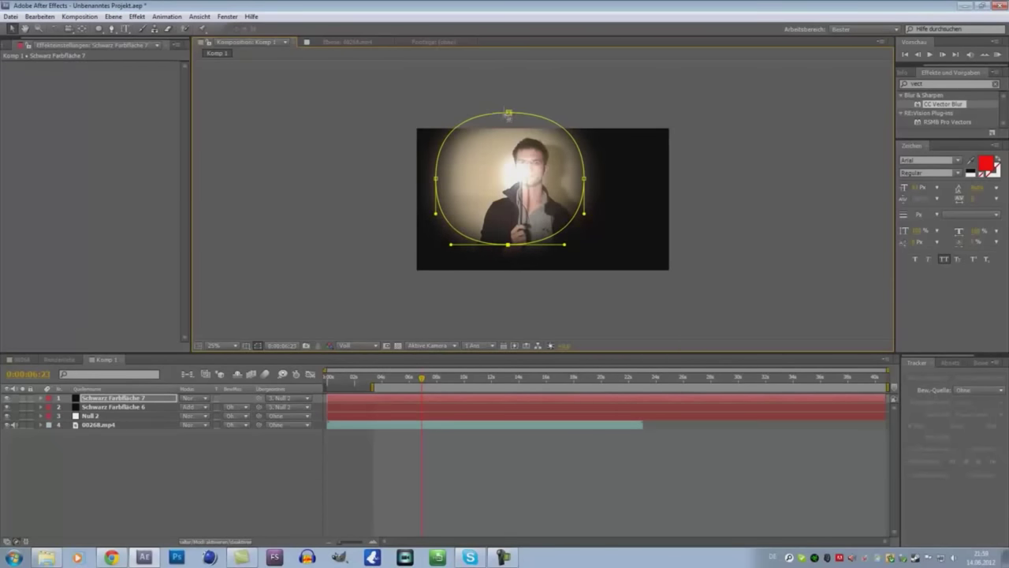
drag(509, 114, 511, 121)
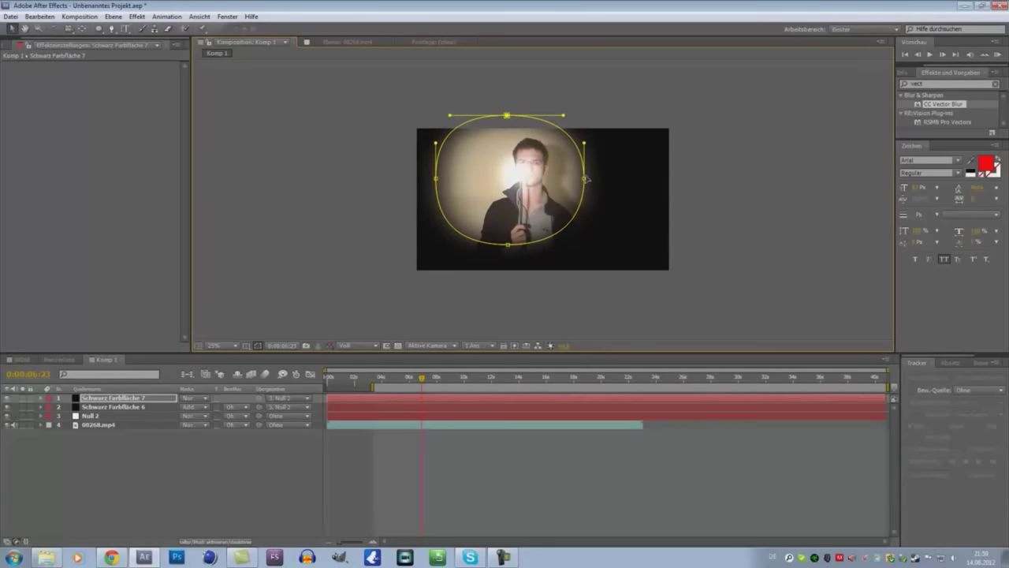
drag(587, 179, 589, 179)
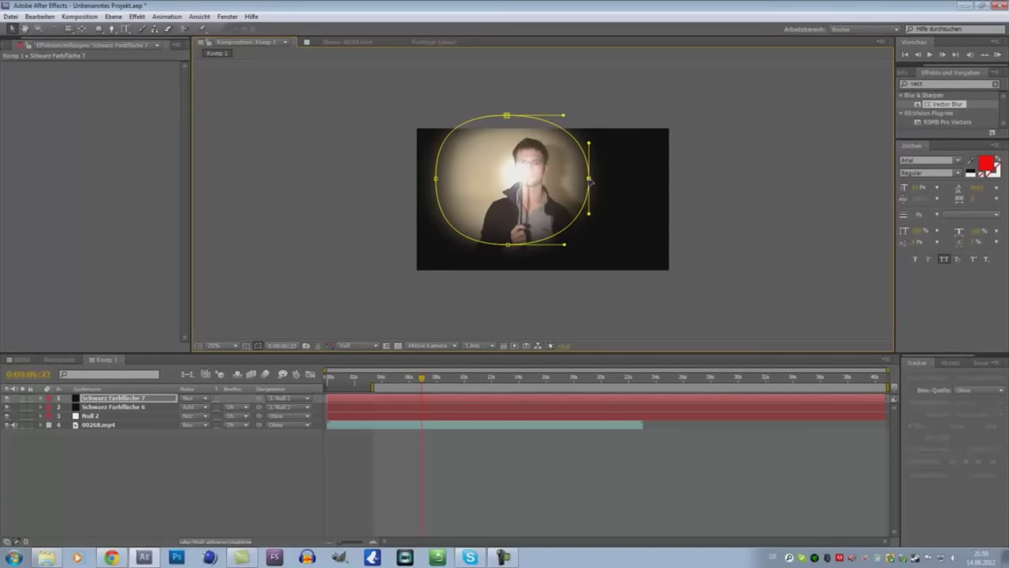
drag(436, 179, 433, 180)
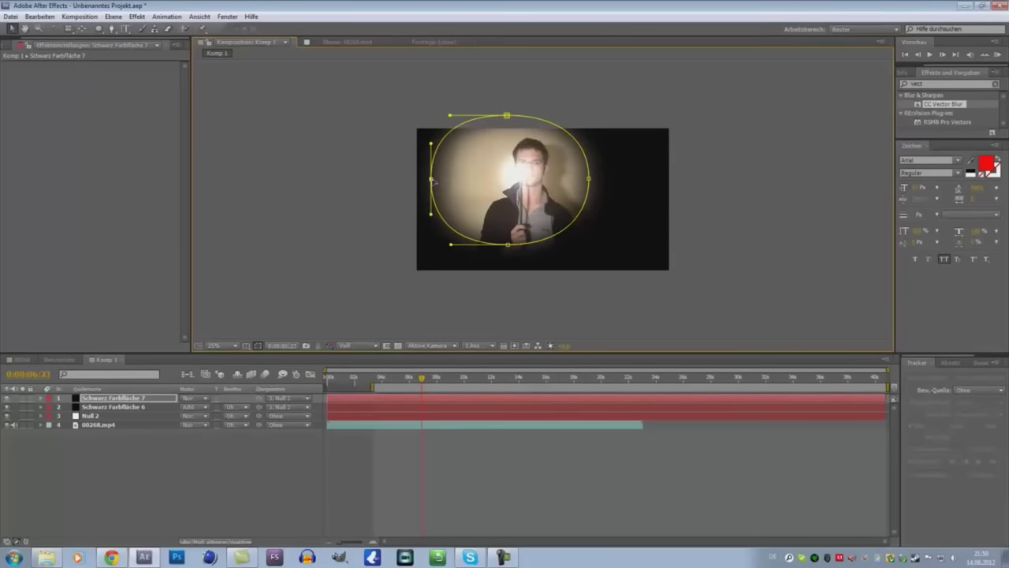
click(321, 499)
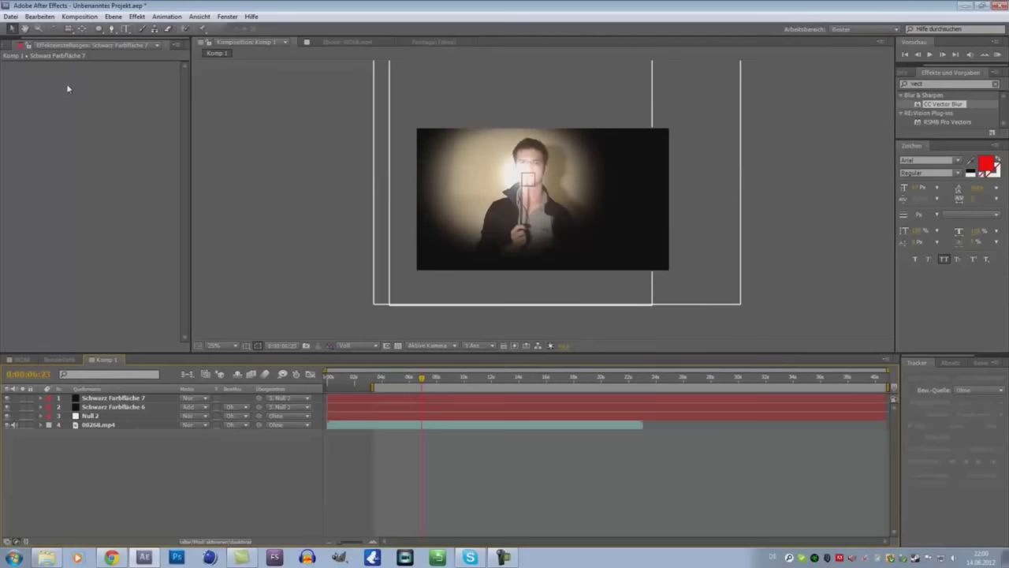
Nudge the vignette solid Schwarz Farbfläche 7 slightly to the right.
click(560, 194)
drag(560, 194, 571, 194)
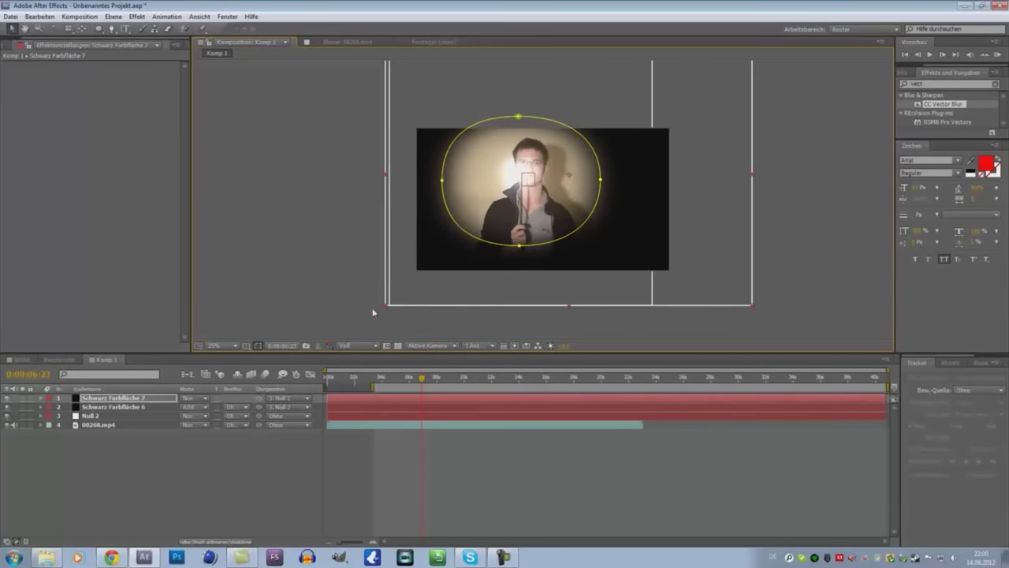
click(201, 488)
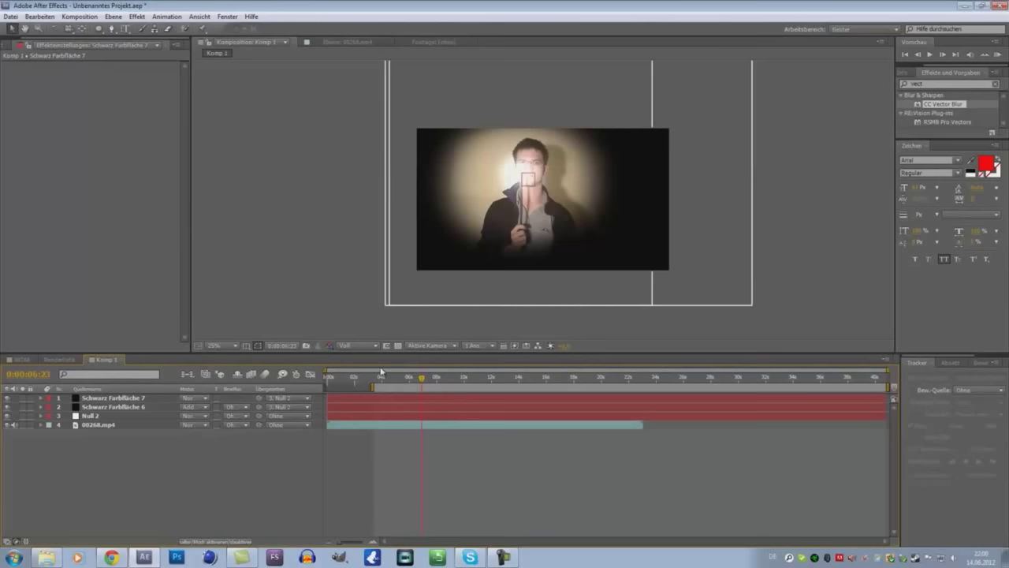
Preview the composition from 0:00:03:12 to check the vignette's movement.
drag(381, 378, 376, 379)
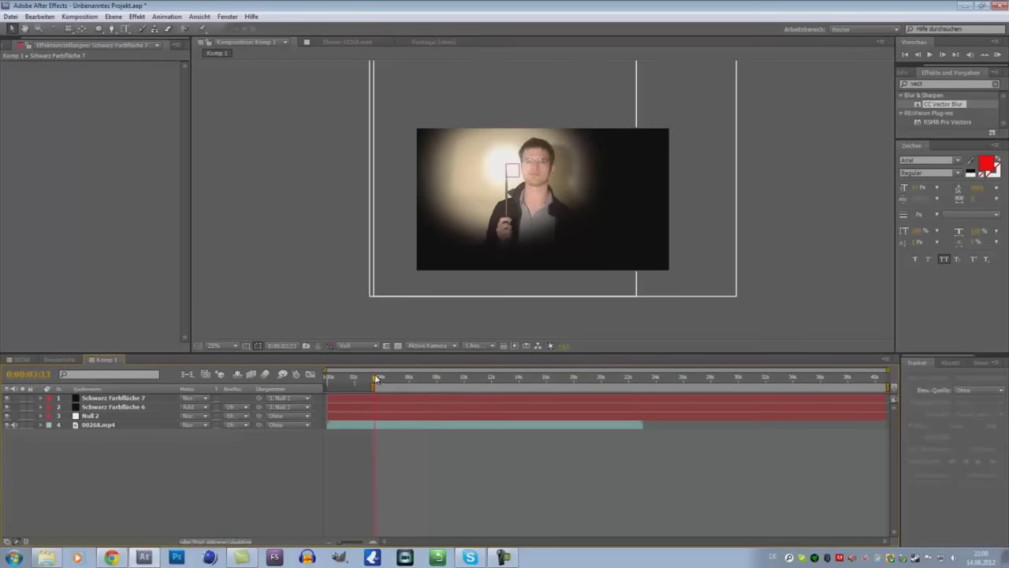
key(space)
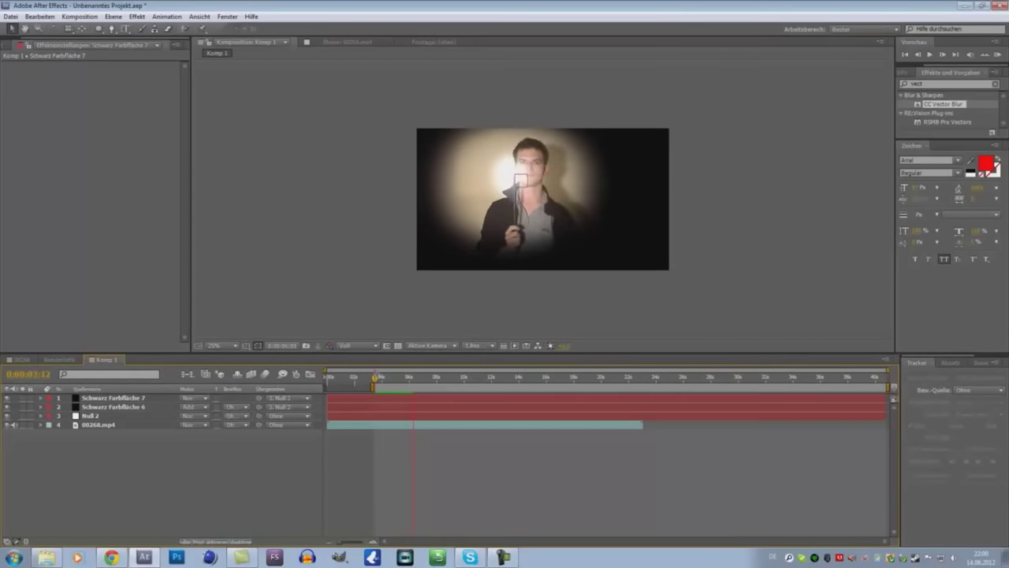
key(space)
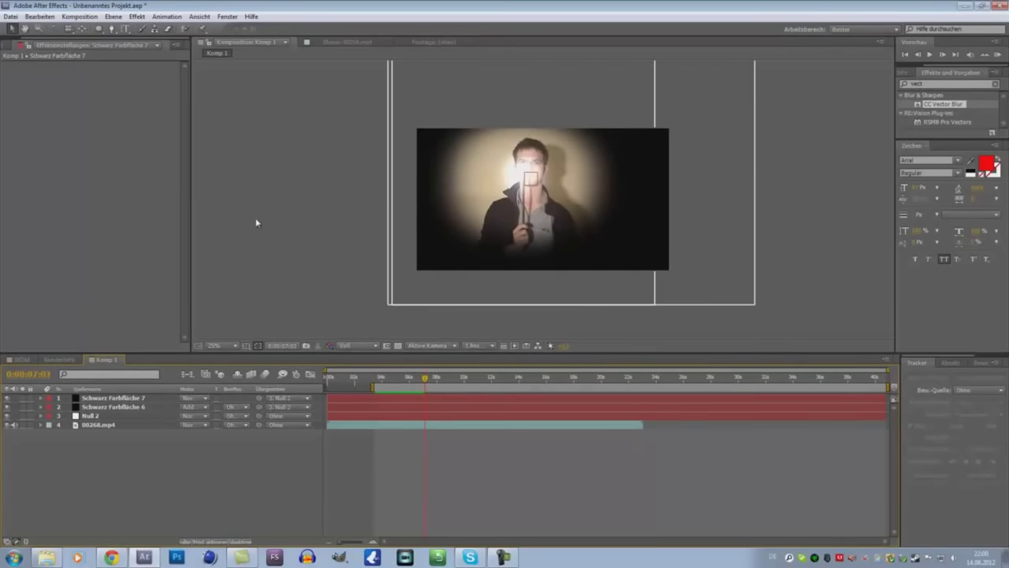
click(109, 15)
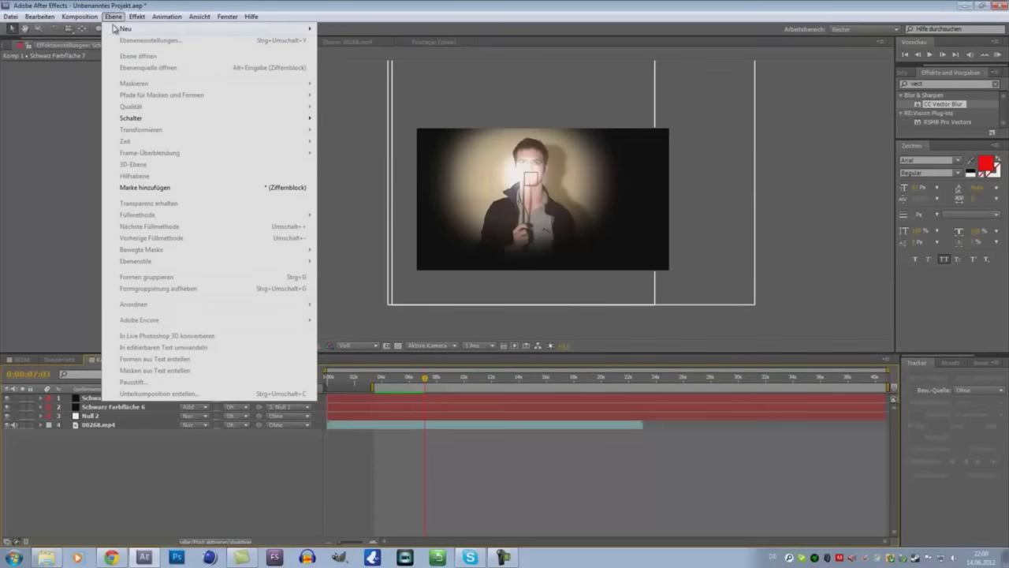
Select the lens-flare solid Schwarz Farbfläche 6 and bring up the Effekt menu.
click(93, 119)
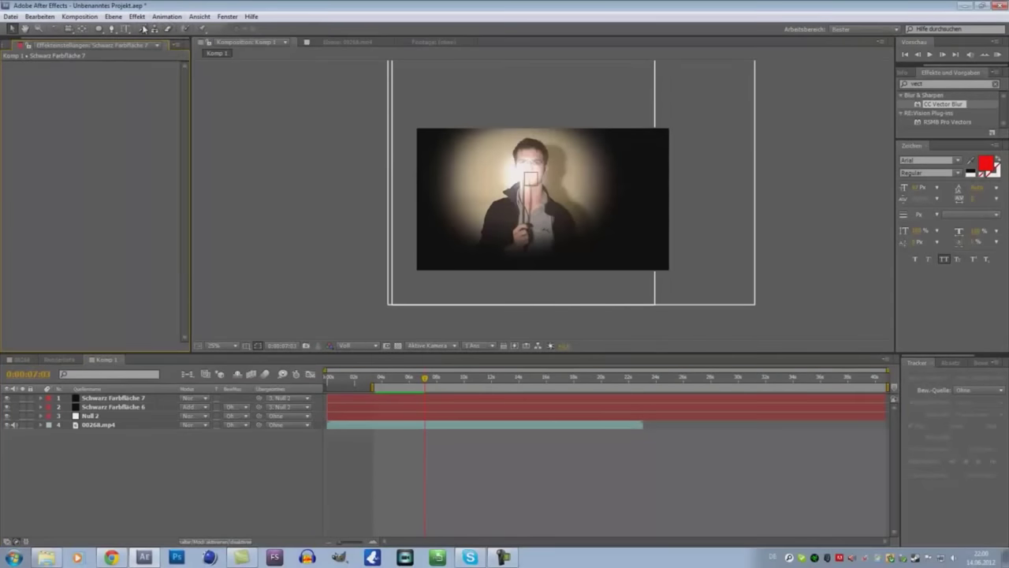
click(135, 17)
click(103, 275)
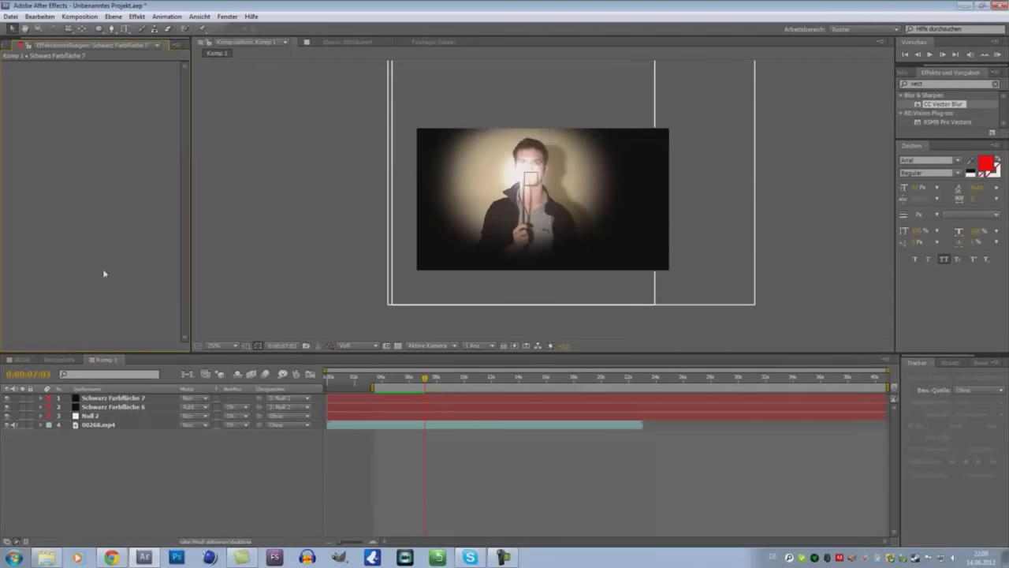
click(129, 400)
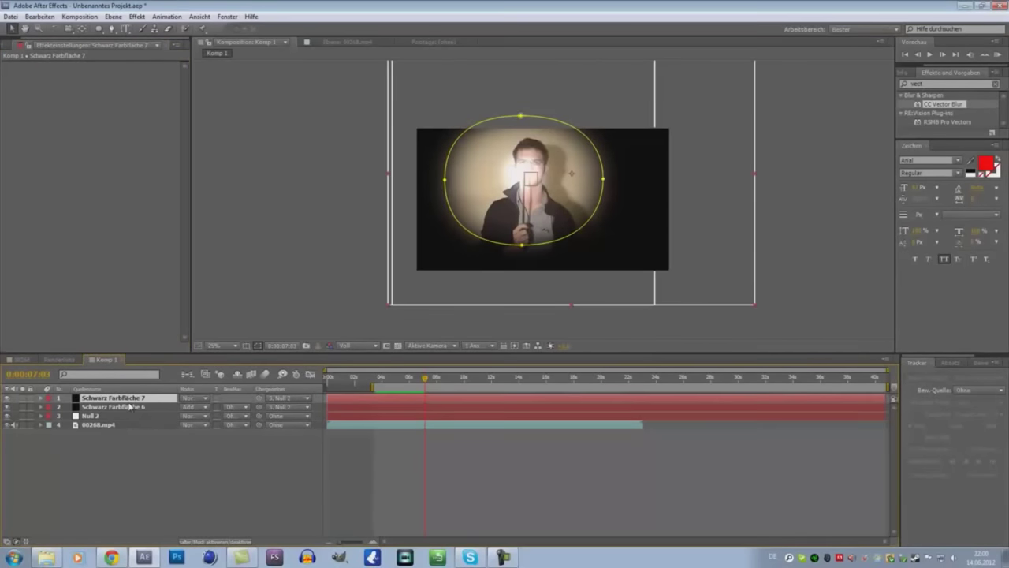
click(131, 407)
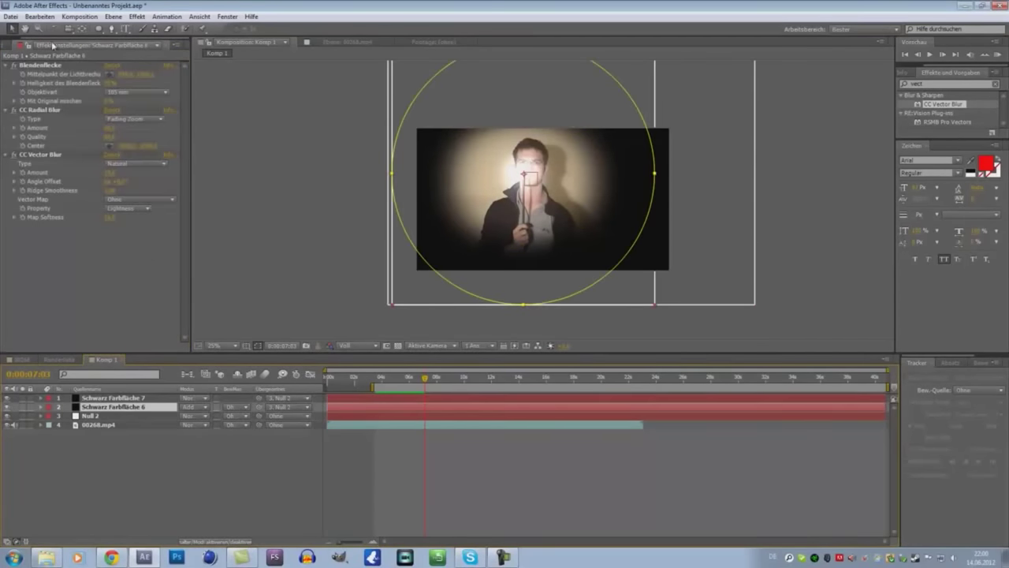
click(137, 17)
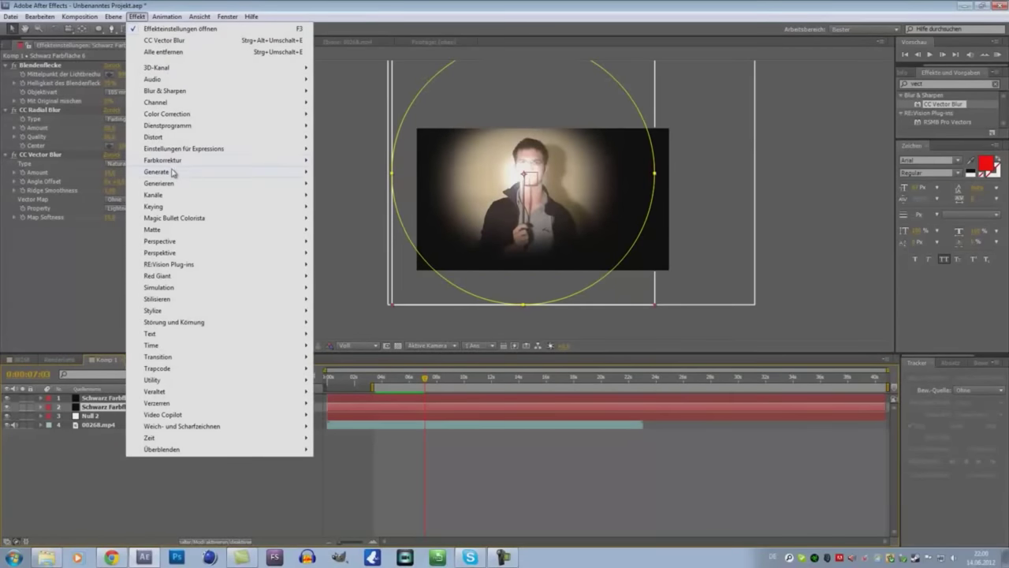
Apply Farbkorrektur > Einfärben to the flare layer, mapping white to blue 007ED6.
mouse_move(175, 162)
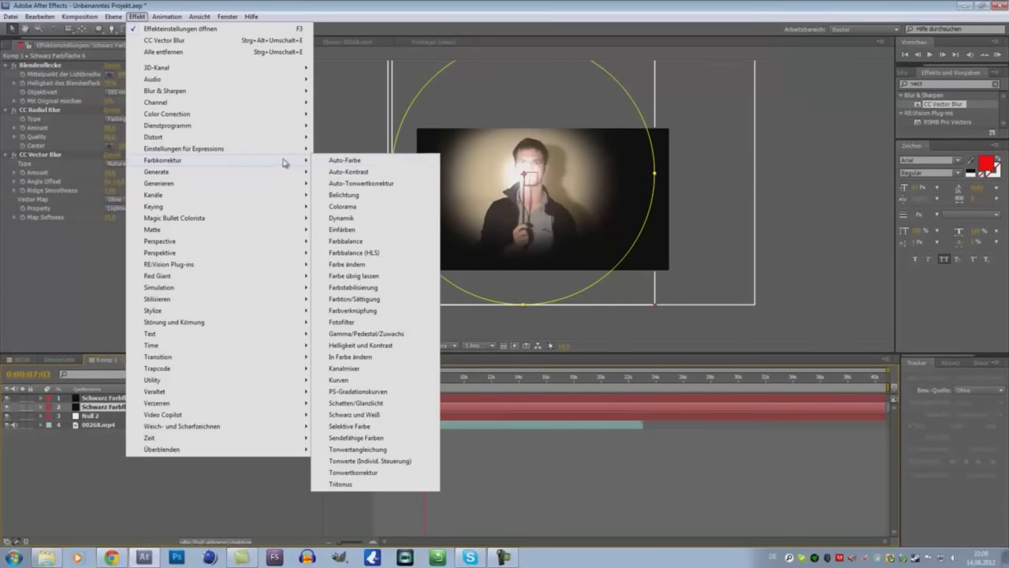
click(358, 229)
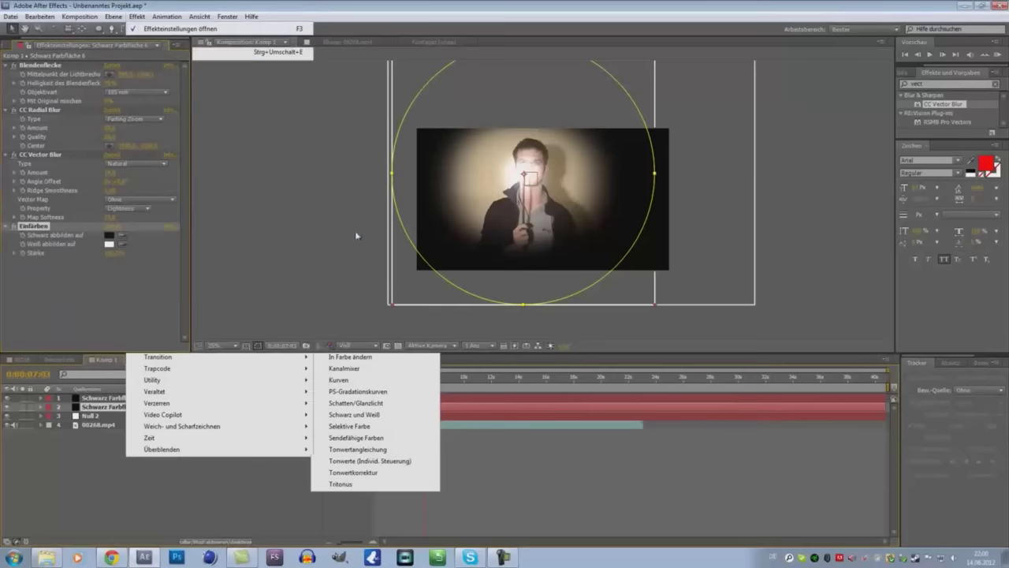
click(109, 245)
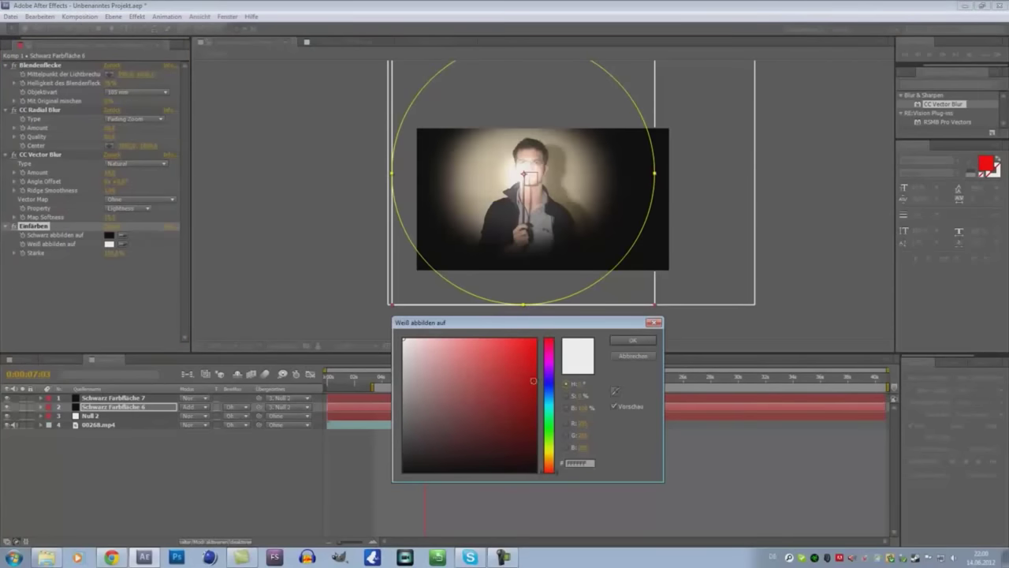
click(548, 395)
drag(548, 394, 548, 401)
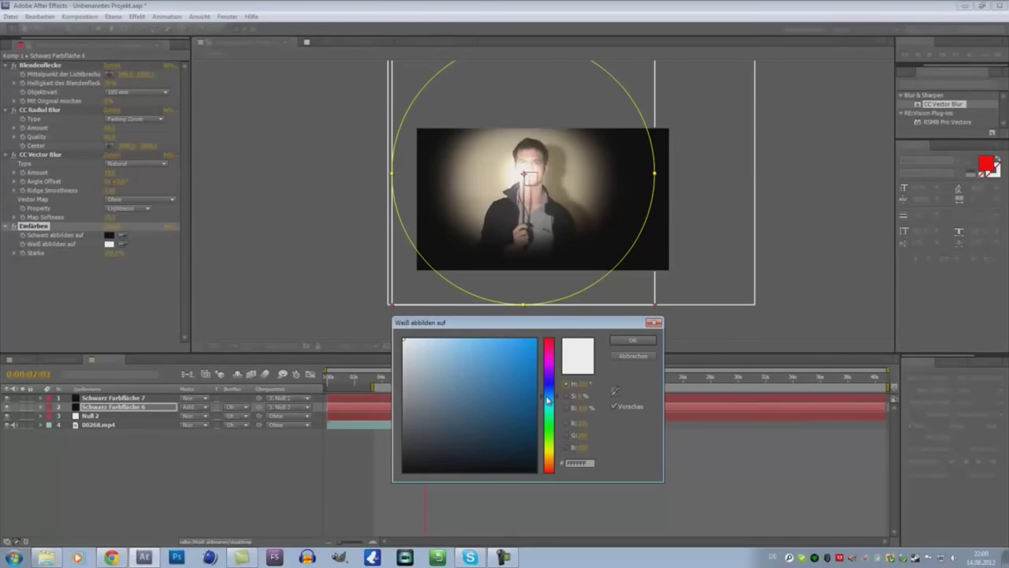
click(514, 369)
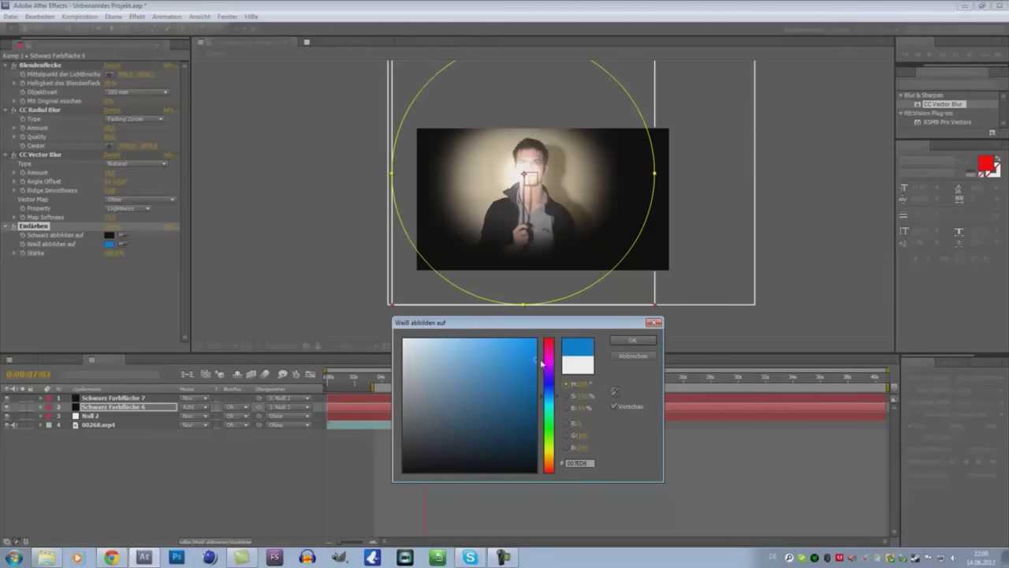
click(633, 340)
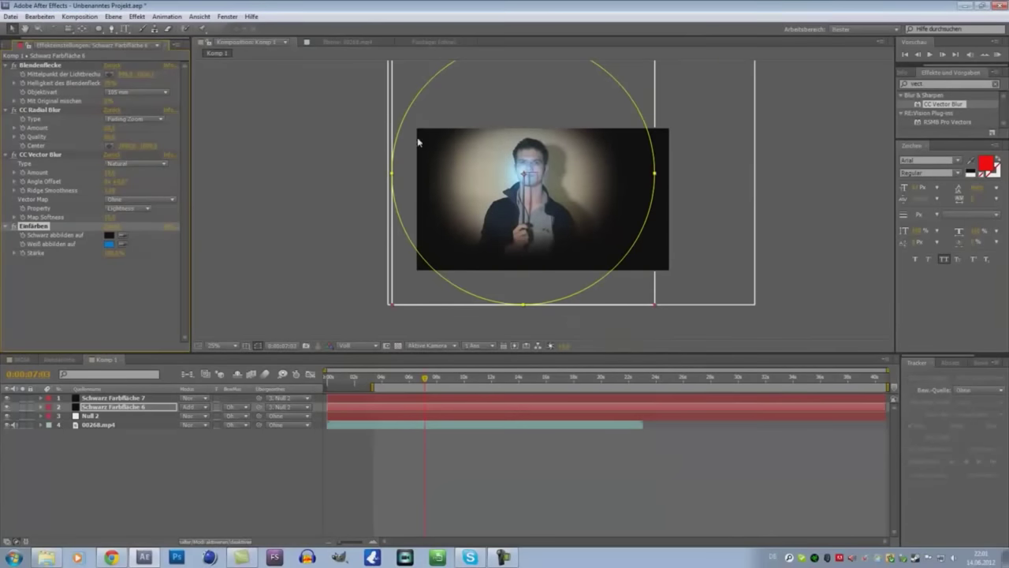
key(period)
Preview the blue flare from 0:00:03:13, then delete the Einfärben effect.
click(290, 481)
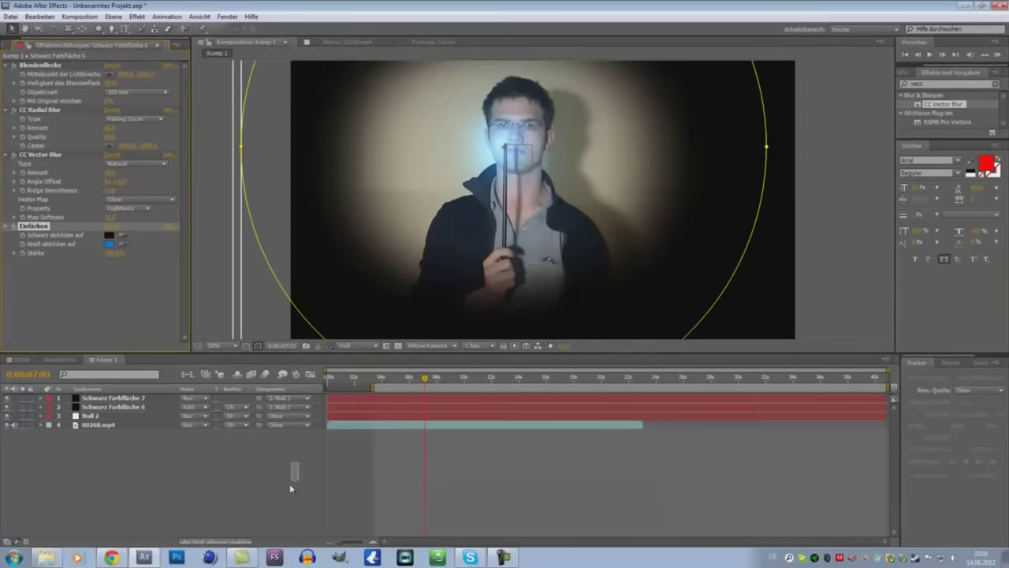
click(376, 379)
key(space)
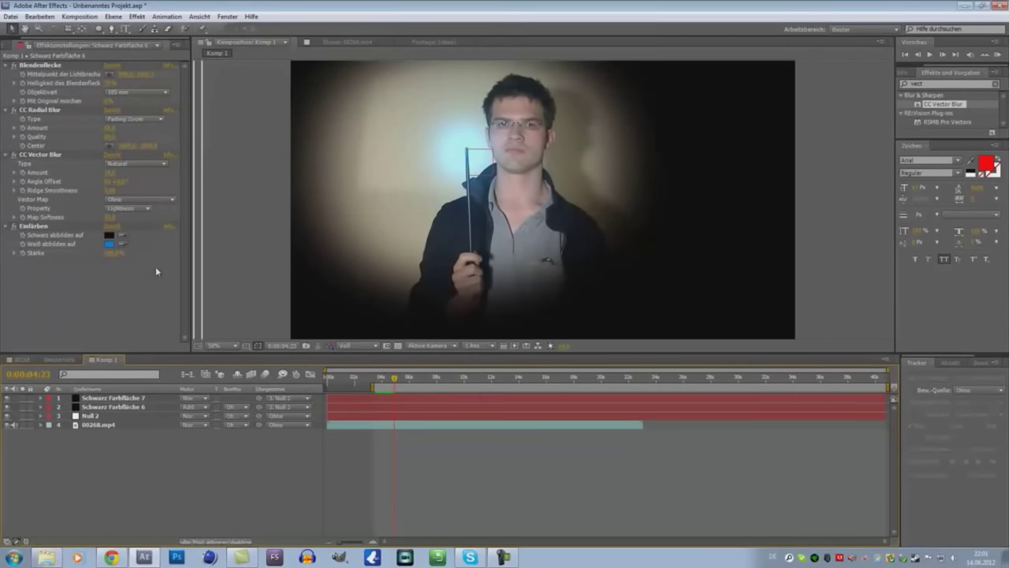
click(45, 227)
key(Delete)
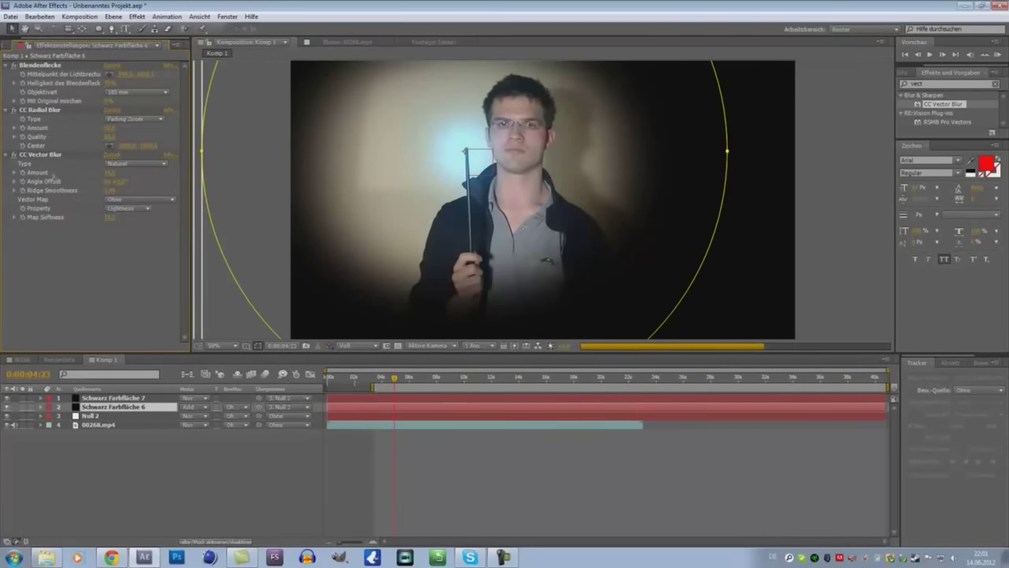